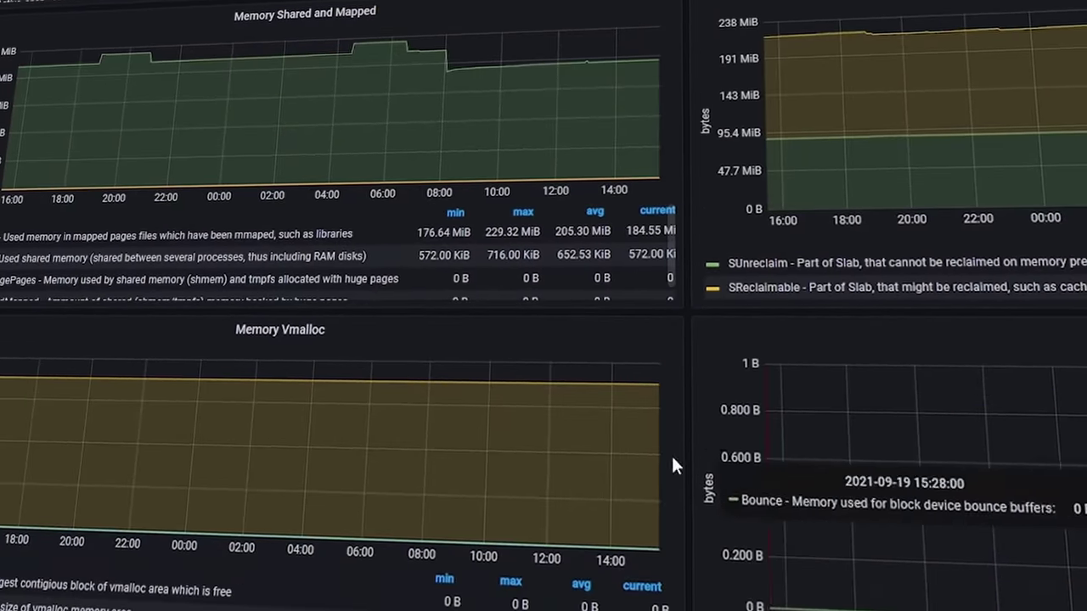
In the Memory Active / Inactive Detail panel editor, set Graph styles line width to 2
scroll(381, 429, up, 5)
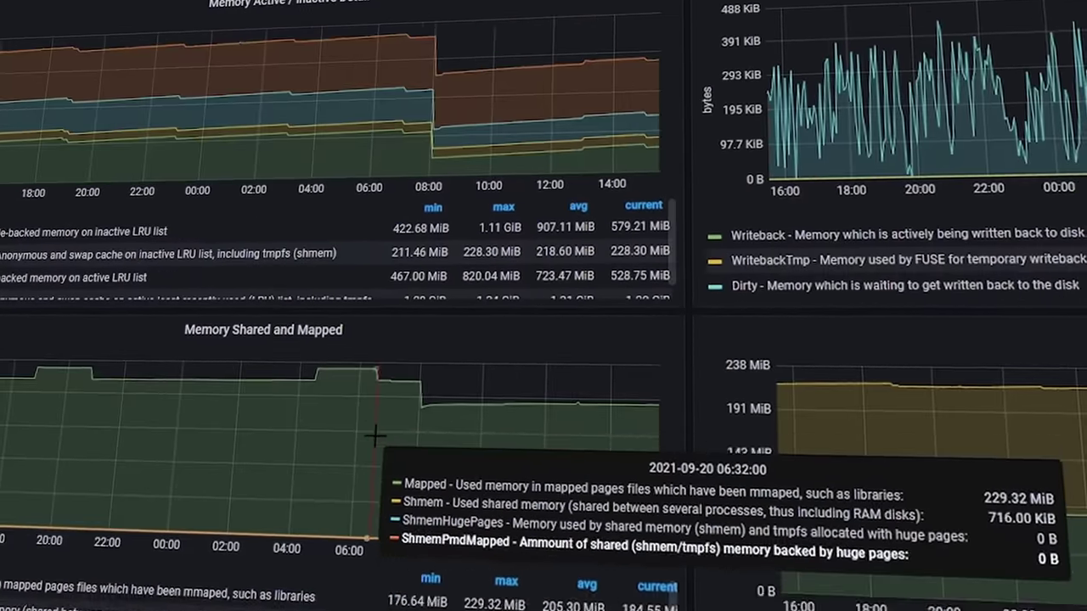
click(326, 103)
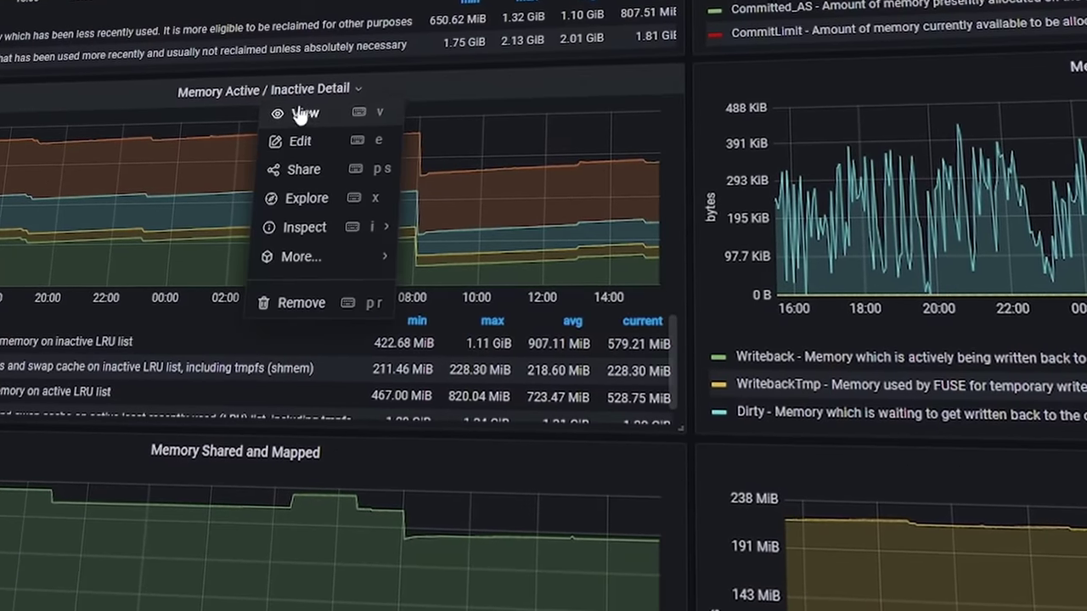
click(267, 141)
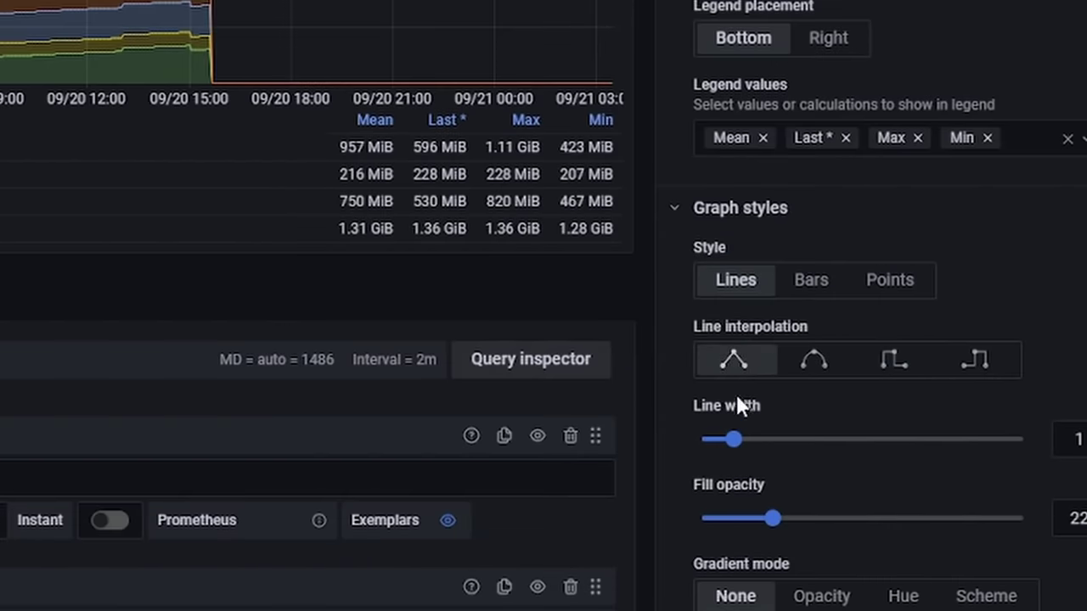
drag(735, 442, 767, 450)
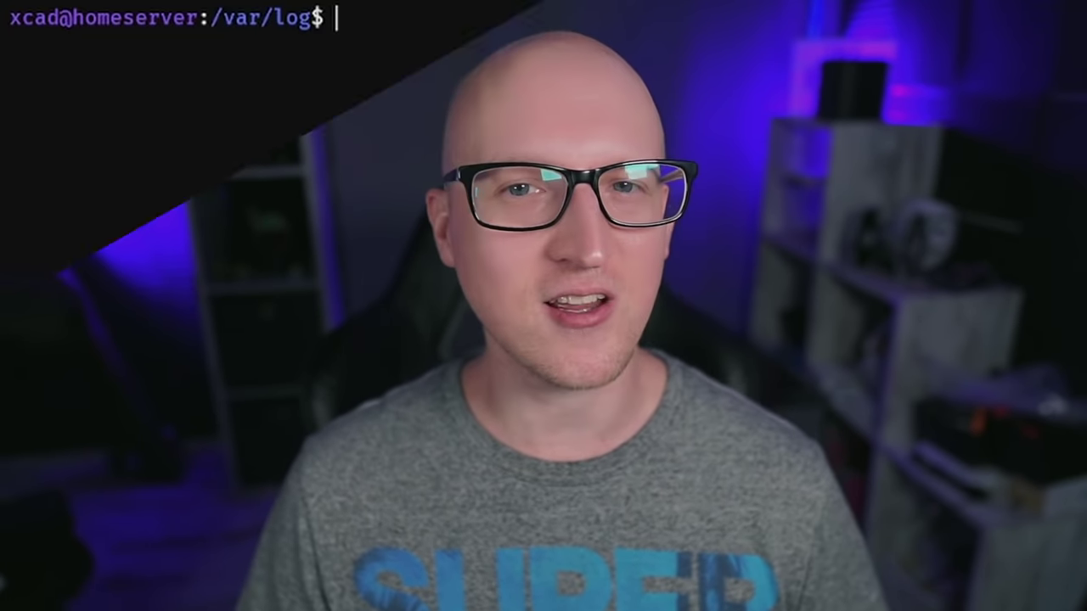
Run ls and ls -l in /var/log, then tail -f nginx/access.log
text(l)
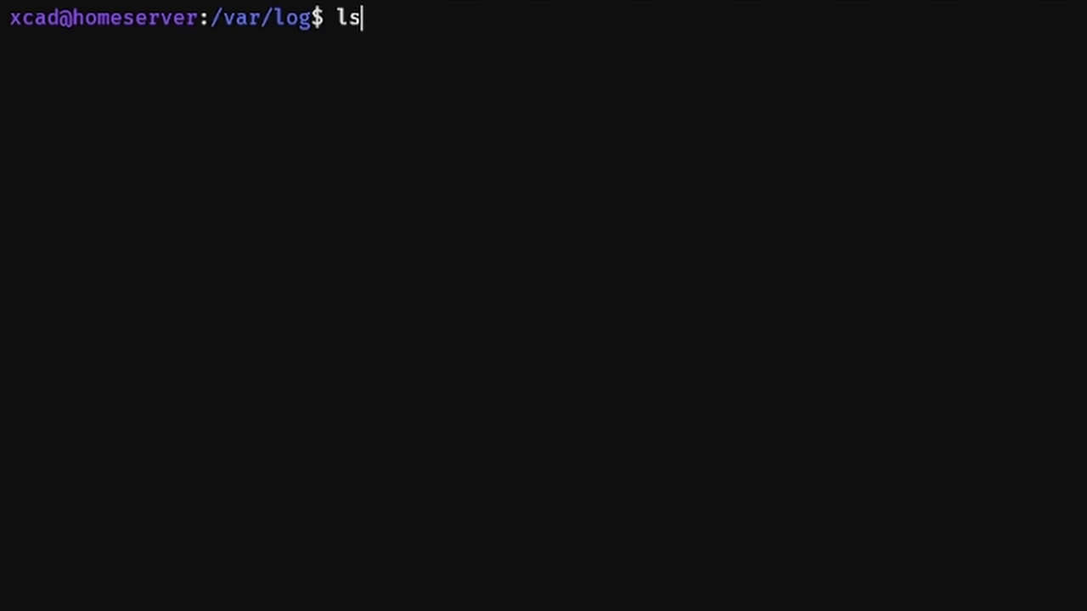
text(s)
key(Return)
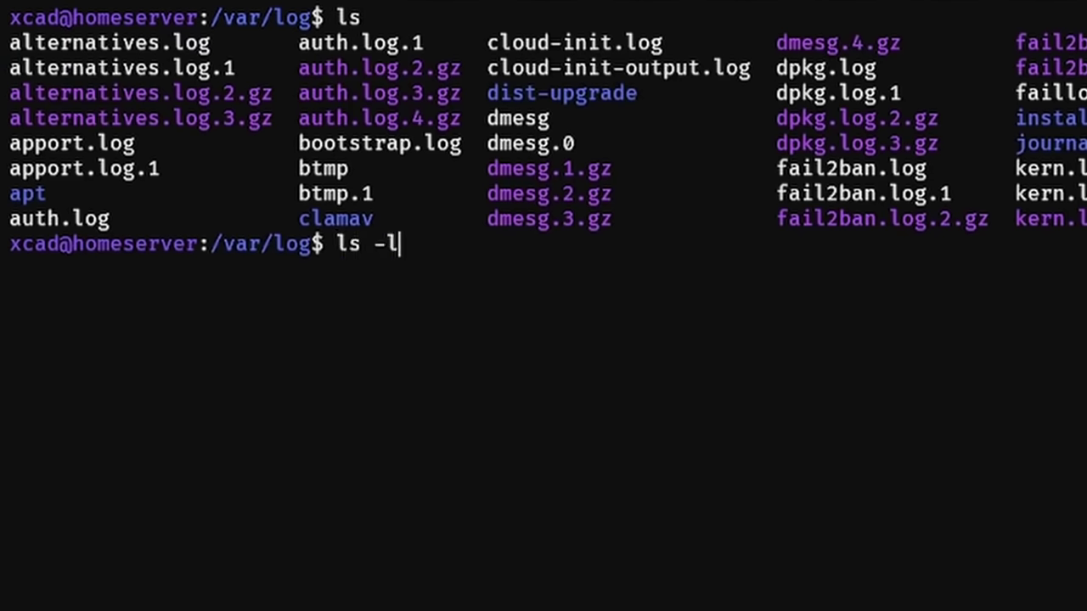
text(ls -l)
key(Return)
text(tail -f nginx/)
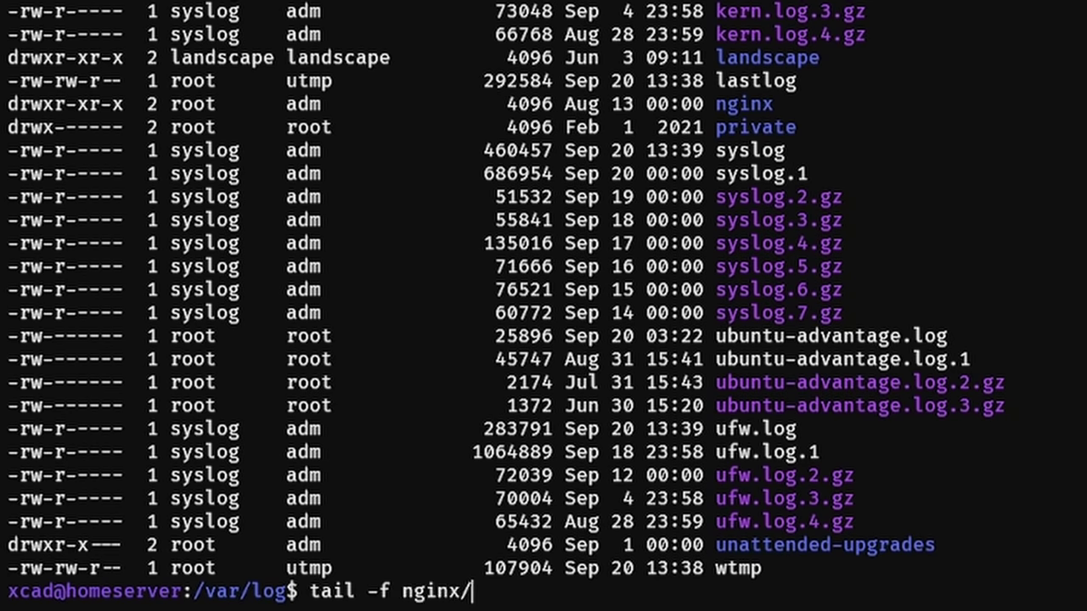
text(access.log)
key(Return)
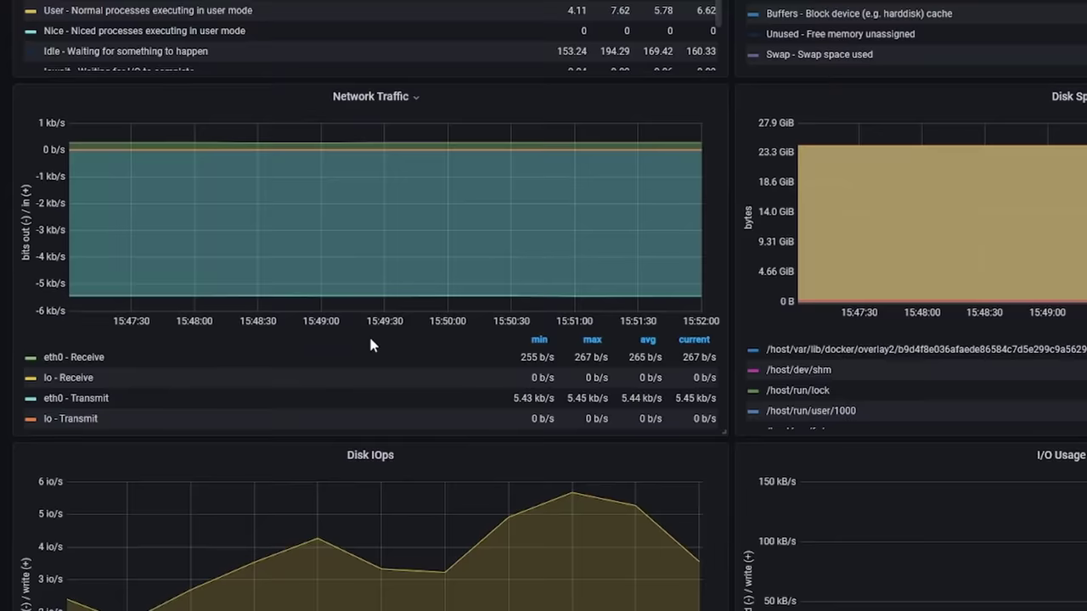
Scroll past the CPU/Mem gauges down to the Disk IOps and I/O Utilization panels
scroll(369, 339, down, 5)
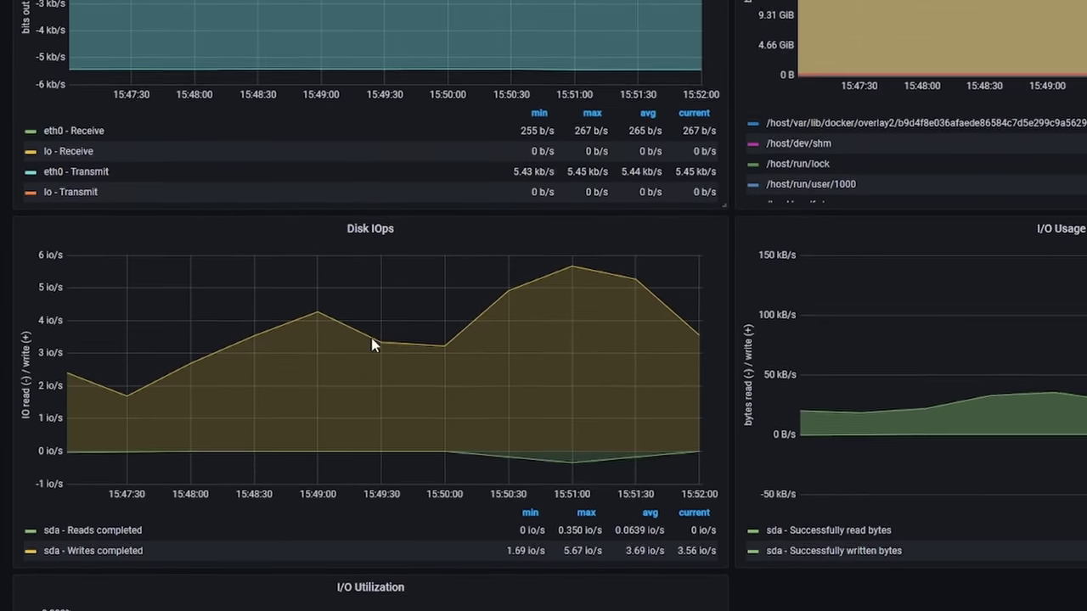
scroll(499, 325, down, 3)
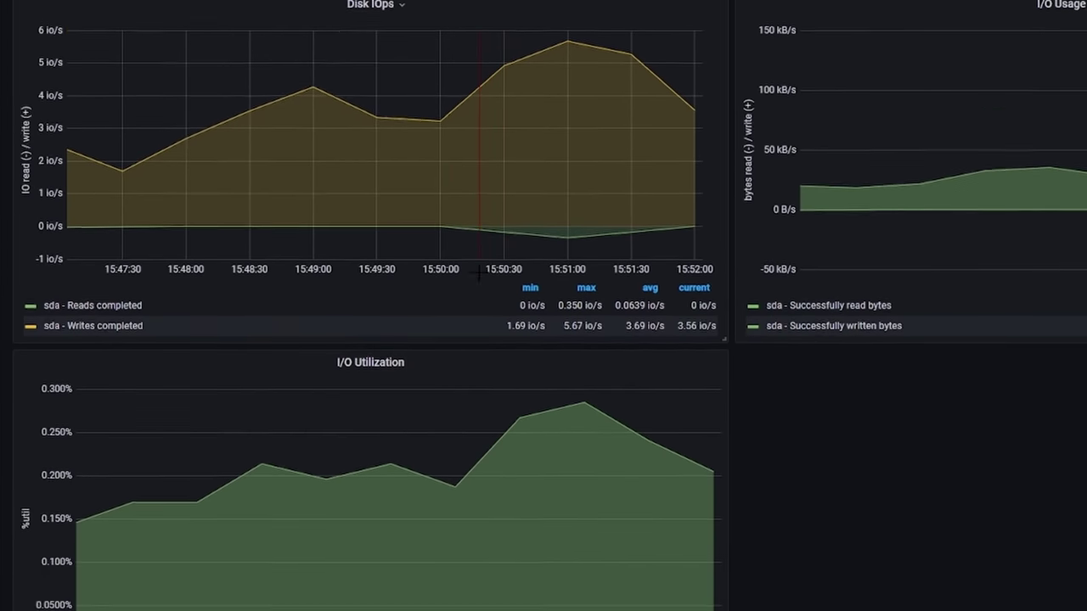
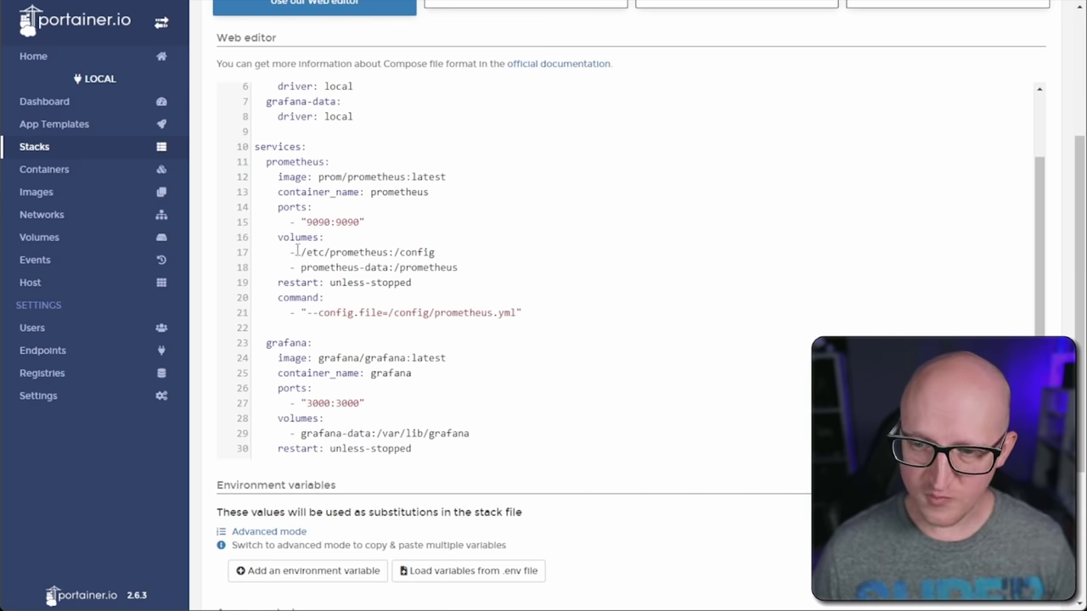
drag(301, 252, 439, 254)
click(439, 255)
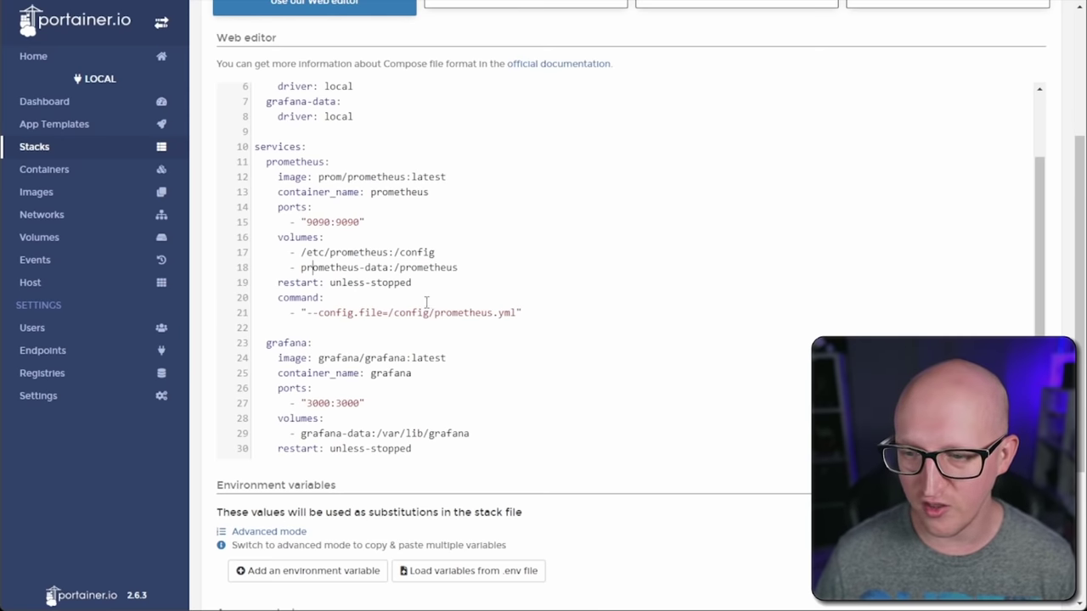
drag(435, 314, 520, 319)
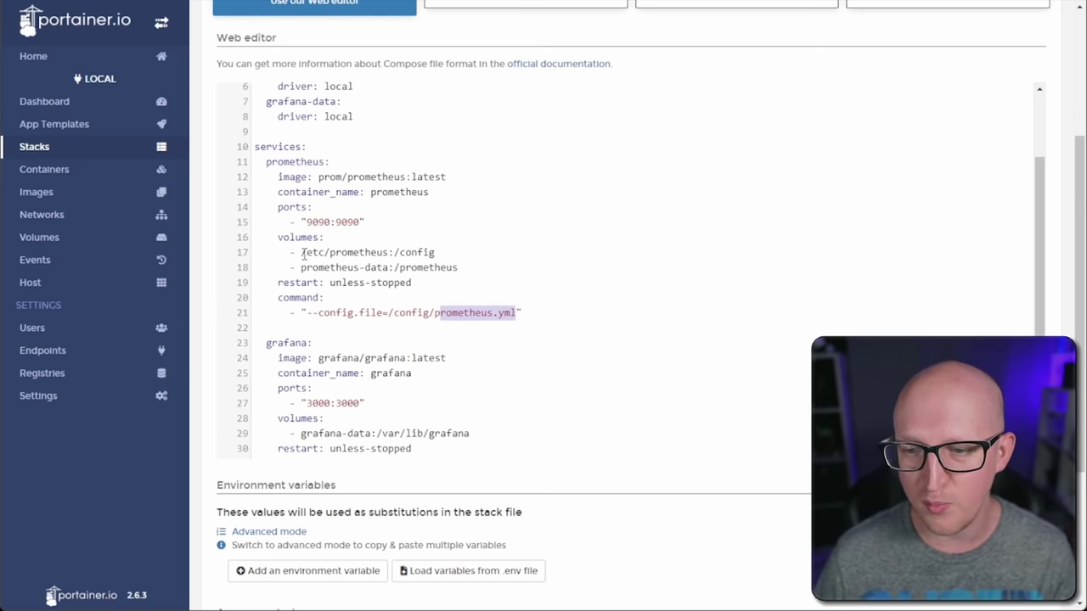
drag(301, 252, 390, 255)
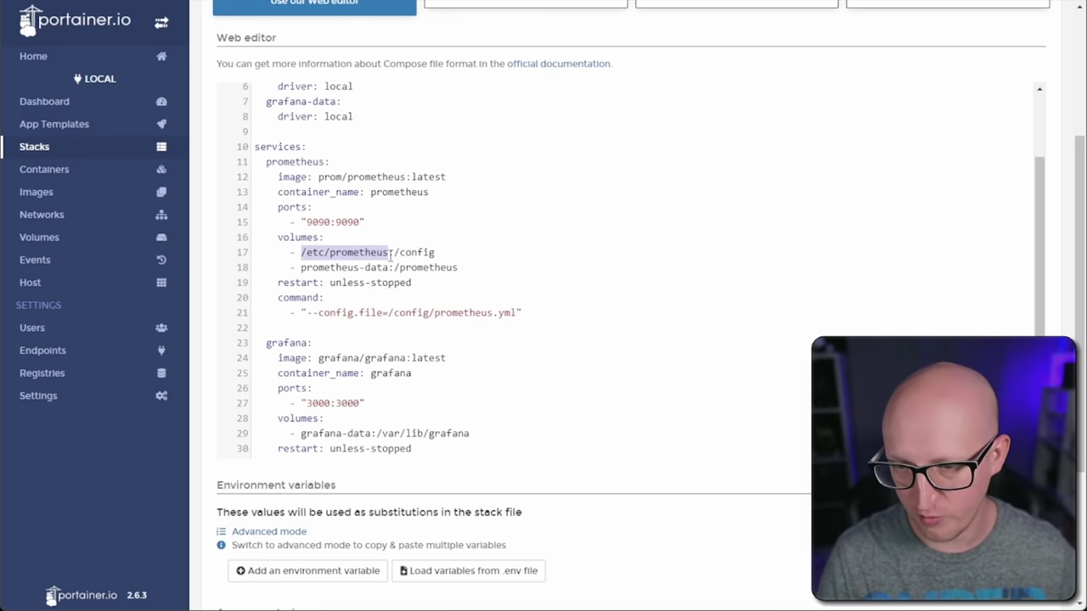
drag(394, 252, 434, 253)
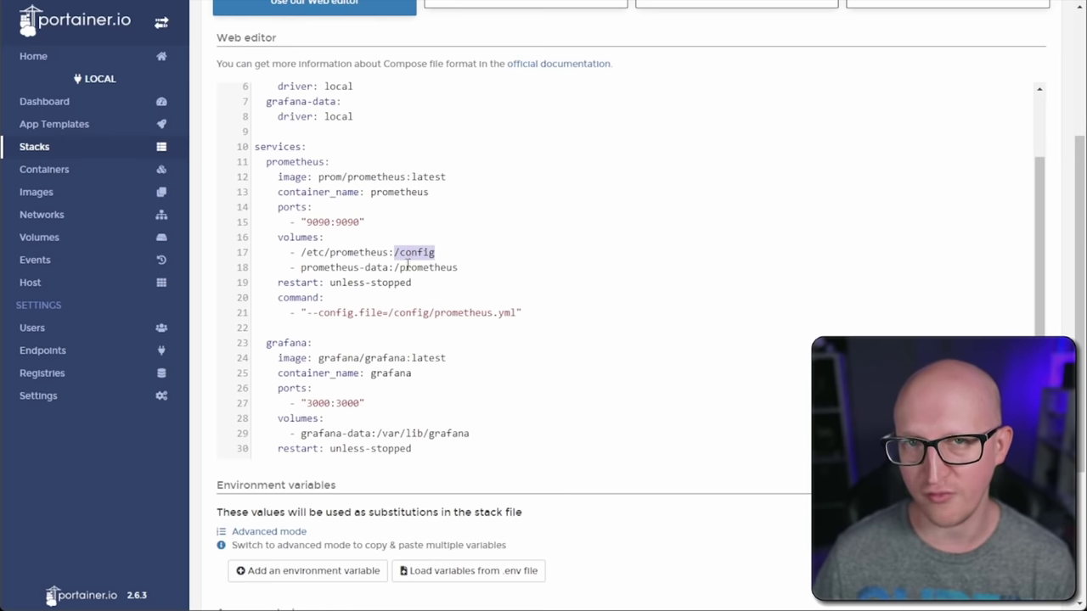
drag(394, 316, 472, 315)
drag(300, 268, 462, 268)
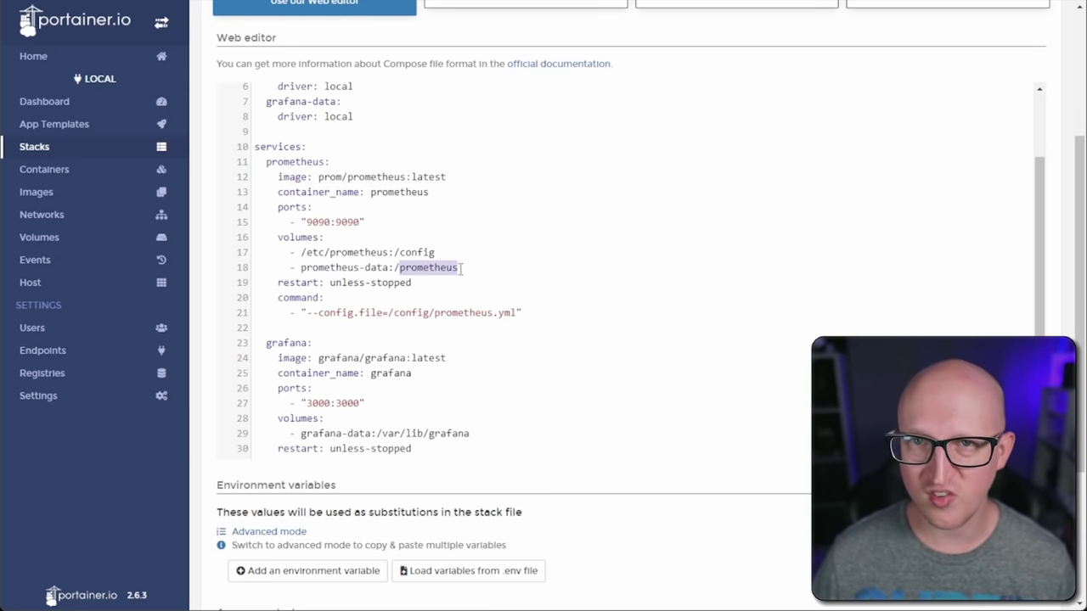
click(429, 269)
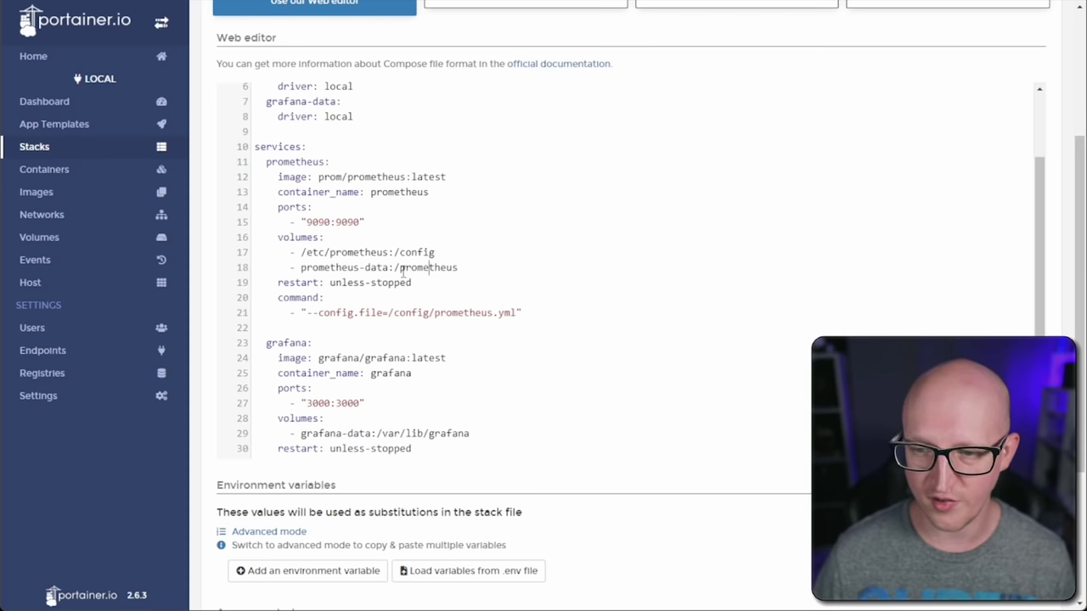
scroll(451, 308, down, 1)
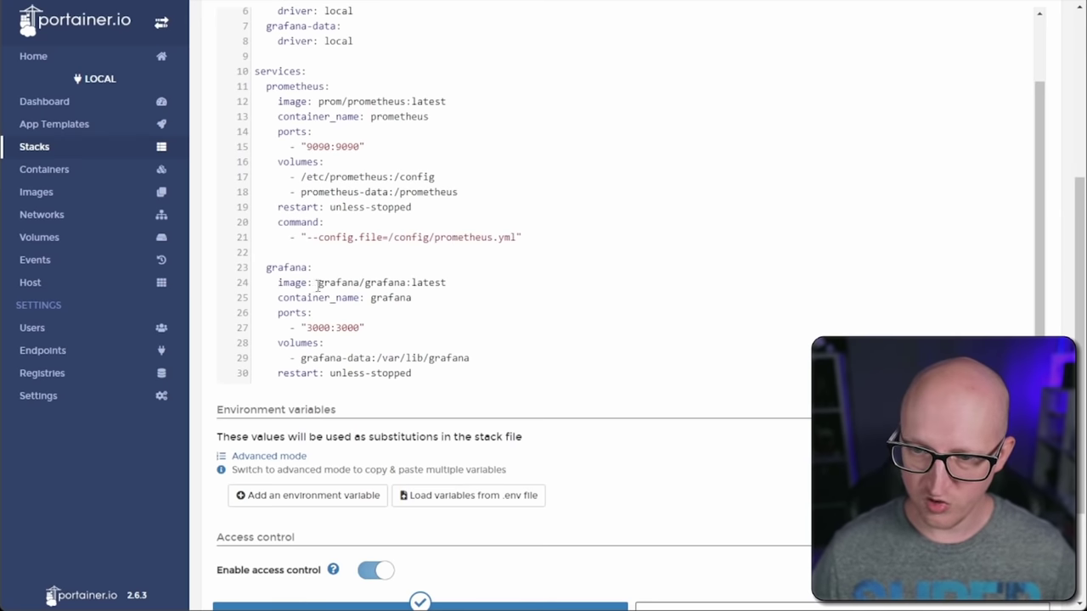
drag(318, 283, 451, 283)
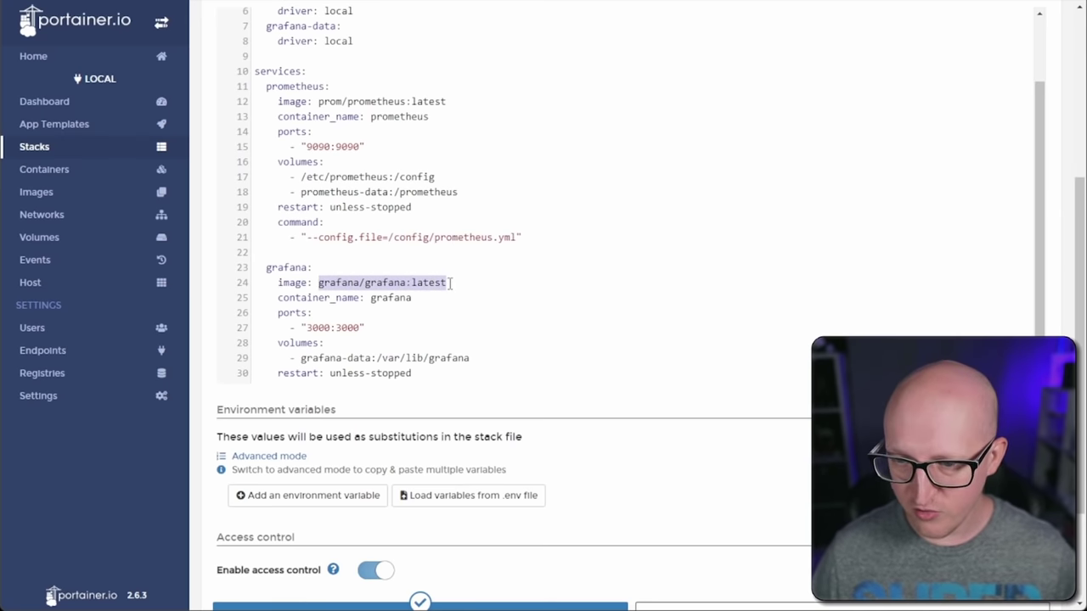
click(394, 297)
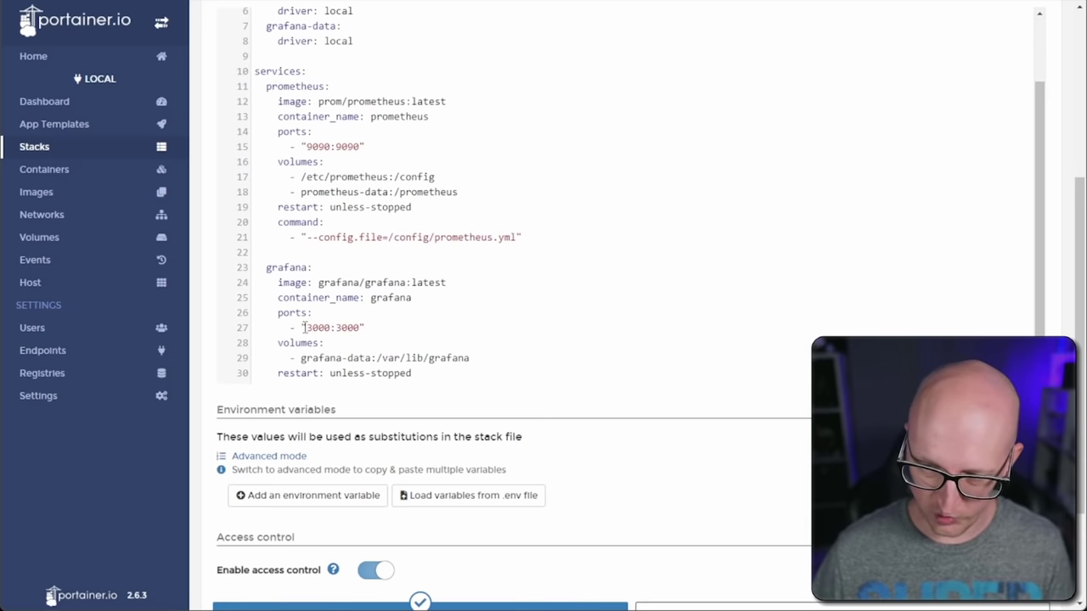
drag(301, 328, 367, 328)
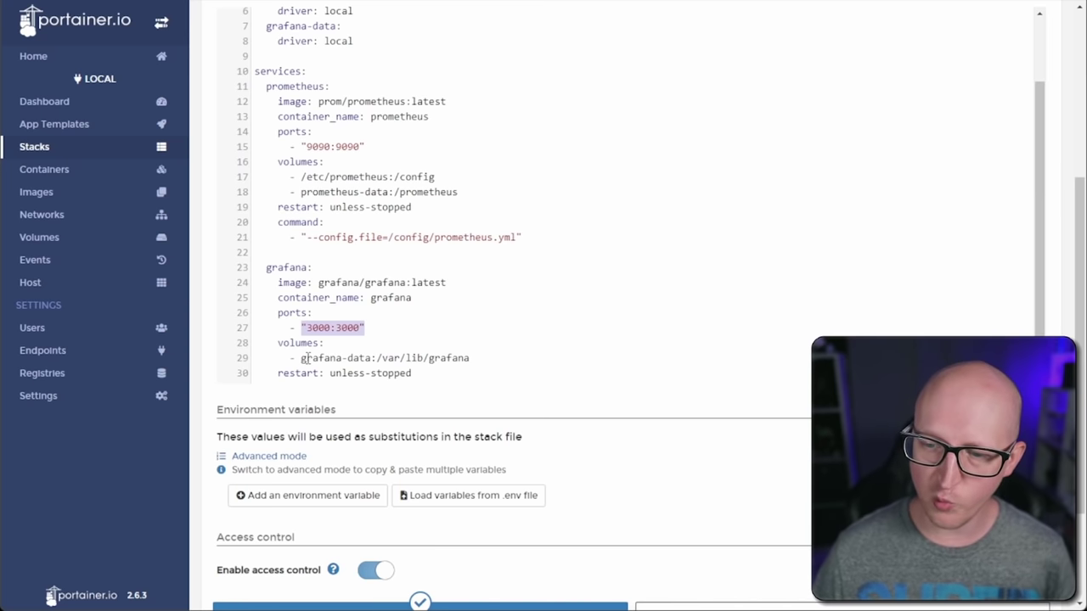
drag(302, 357, 372, 356)
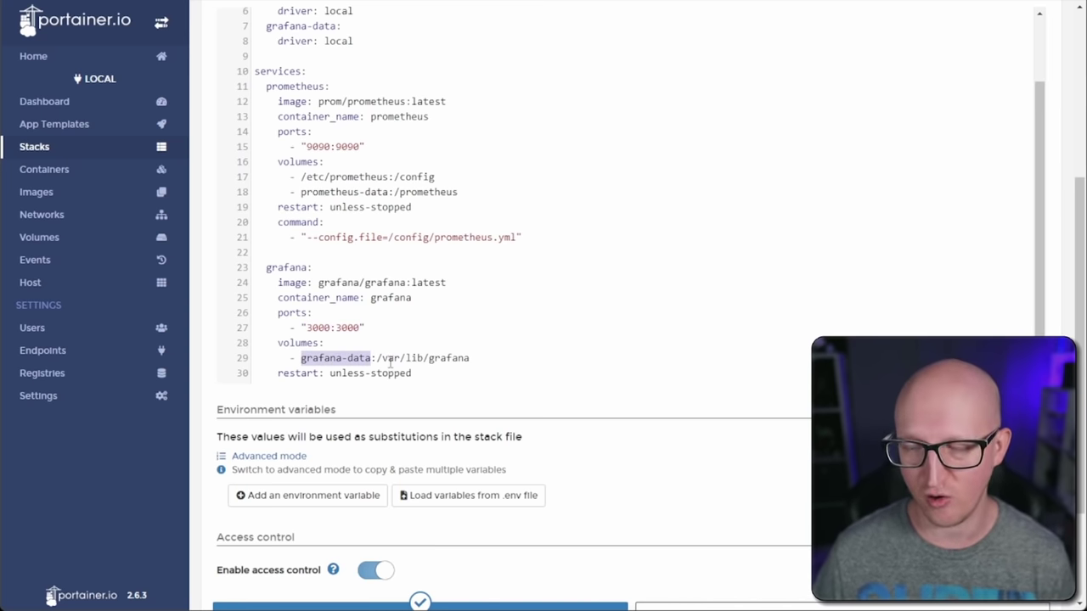
click(400, 372)
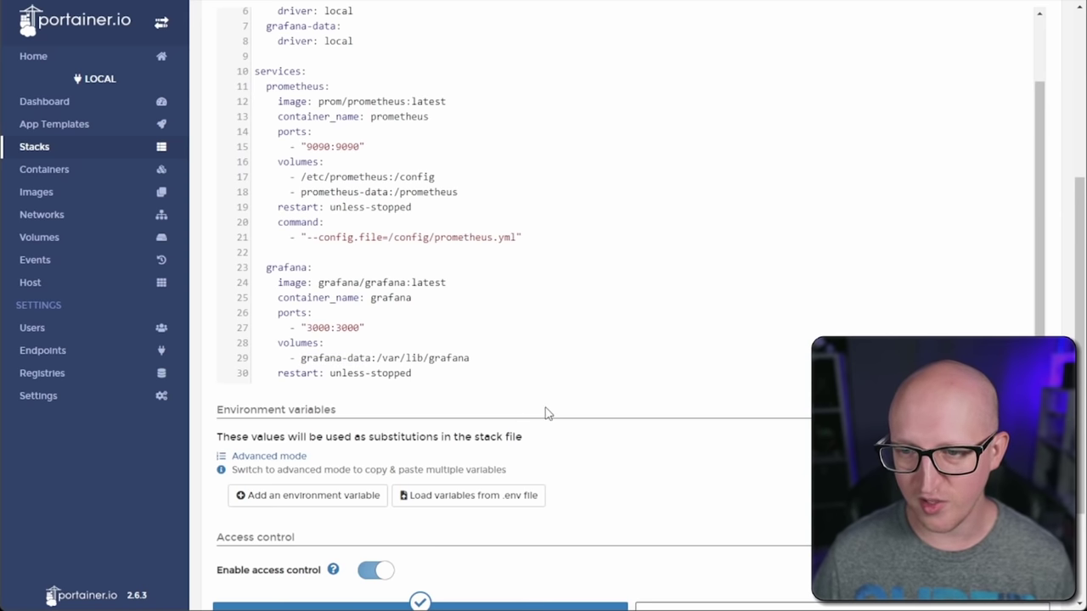
scroll(546, 413, down, 2)
Deploy the monitoring stack and open its details page
click(267, 560)
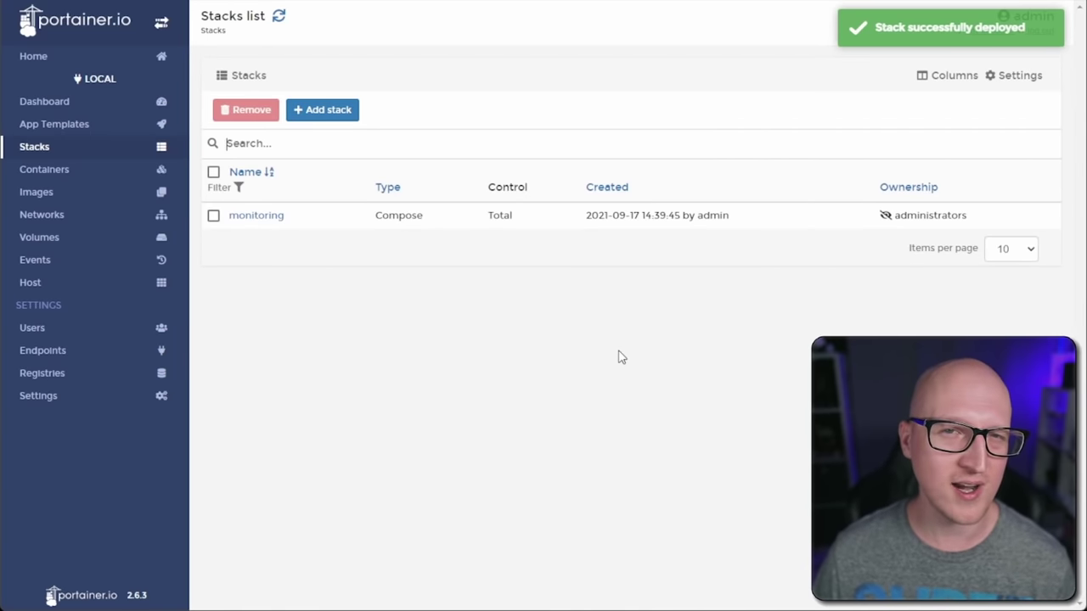
click(270, 219)
scroll(522, 296, down, 2)
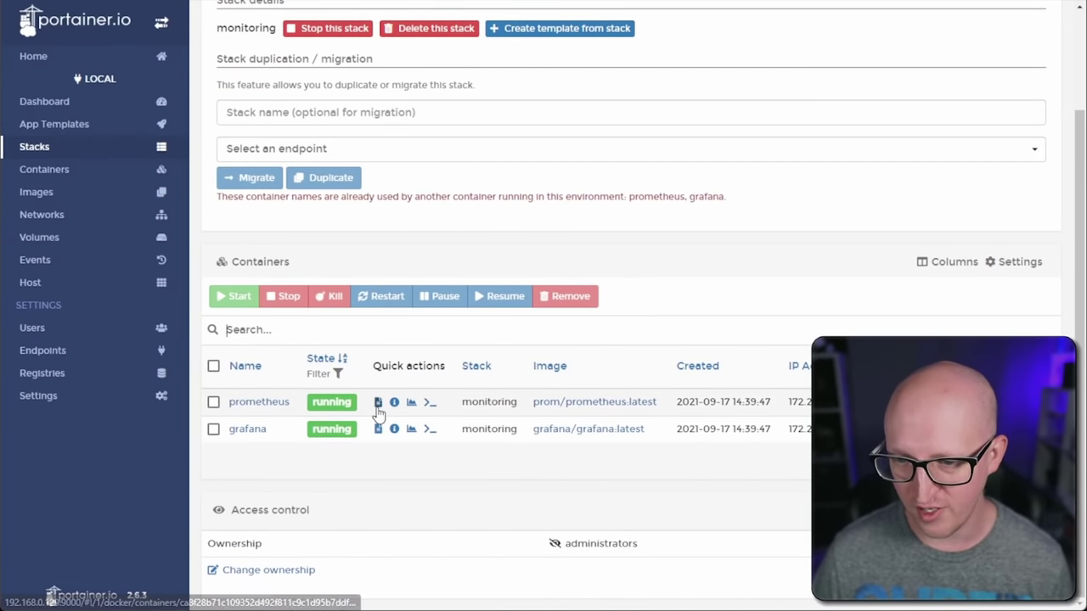
View the prometheus container's logs, which show errors loading /config/prometheus.yml
click(379, 404)
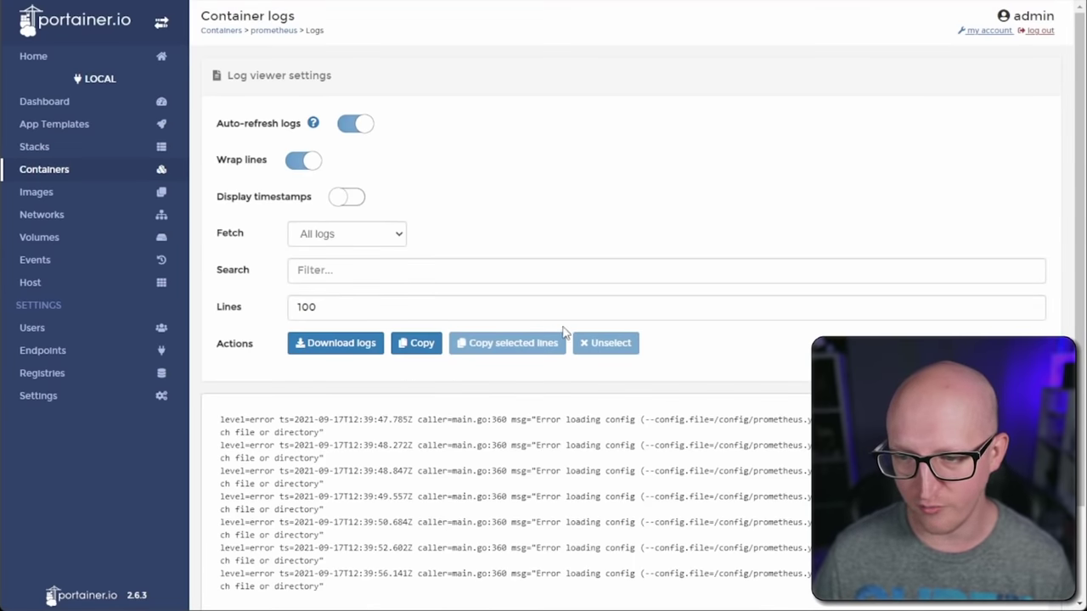
scroll(586, 337, down, 2)
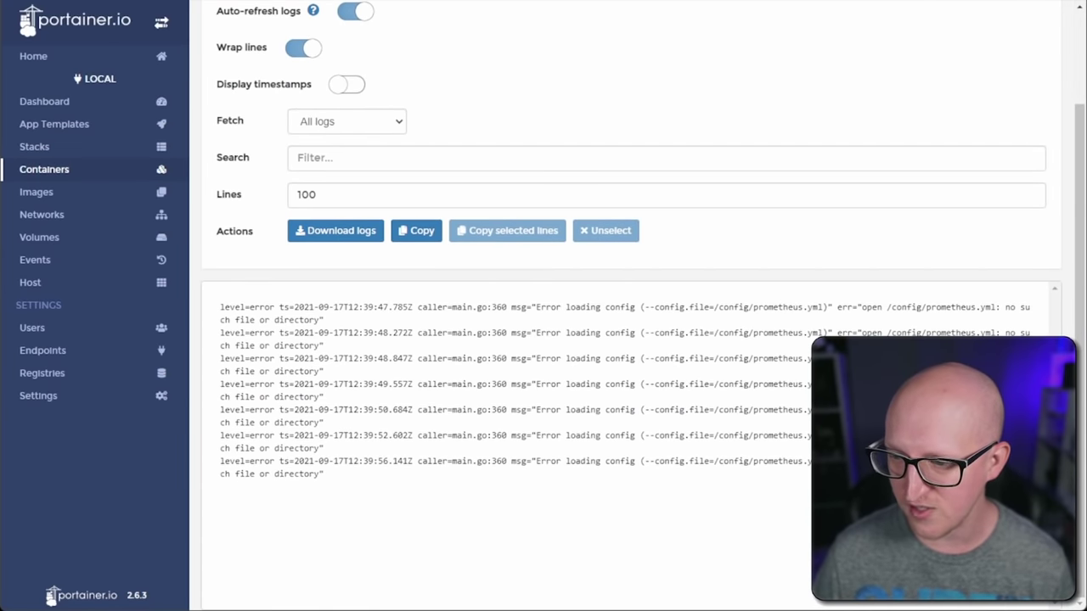
click(340, 409)
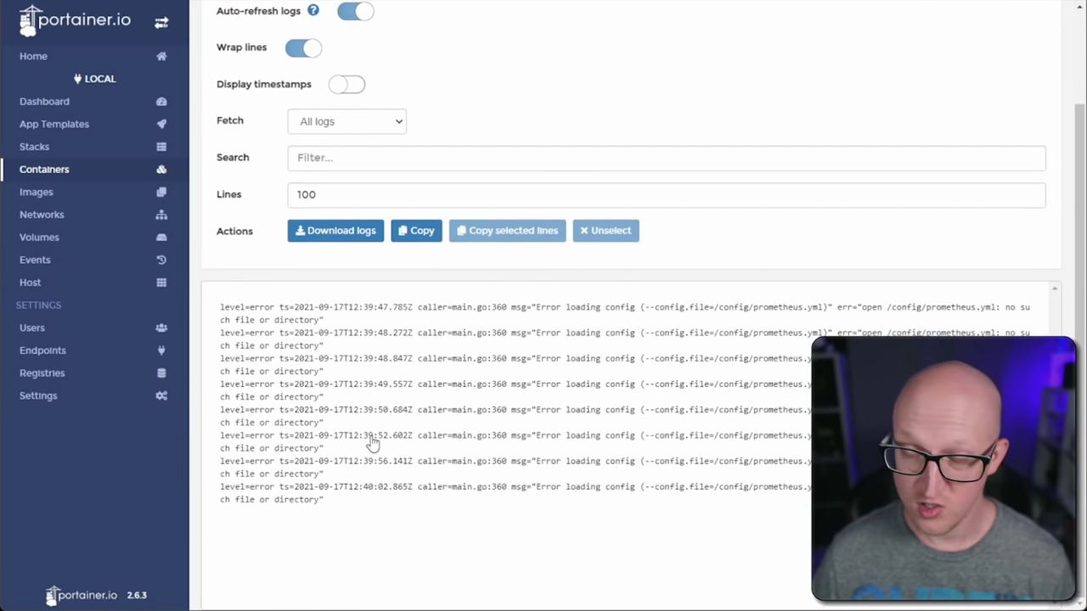
scroll(371, 441, up, 1)
scroll(371, 442, up, 1)
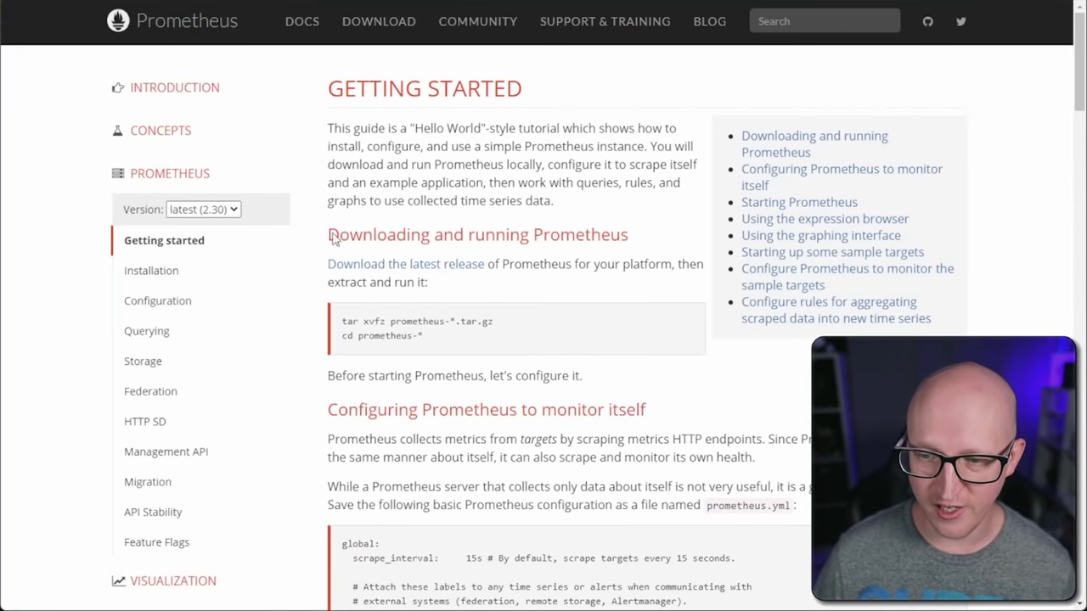
Review the example config, then open config/prometheus.yml in the prometheus-grafana folder
scroll(569, 411, down, 5)
drag(569, 411, 328, 170)
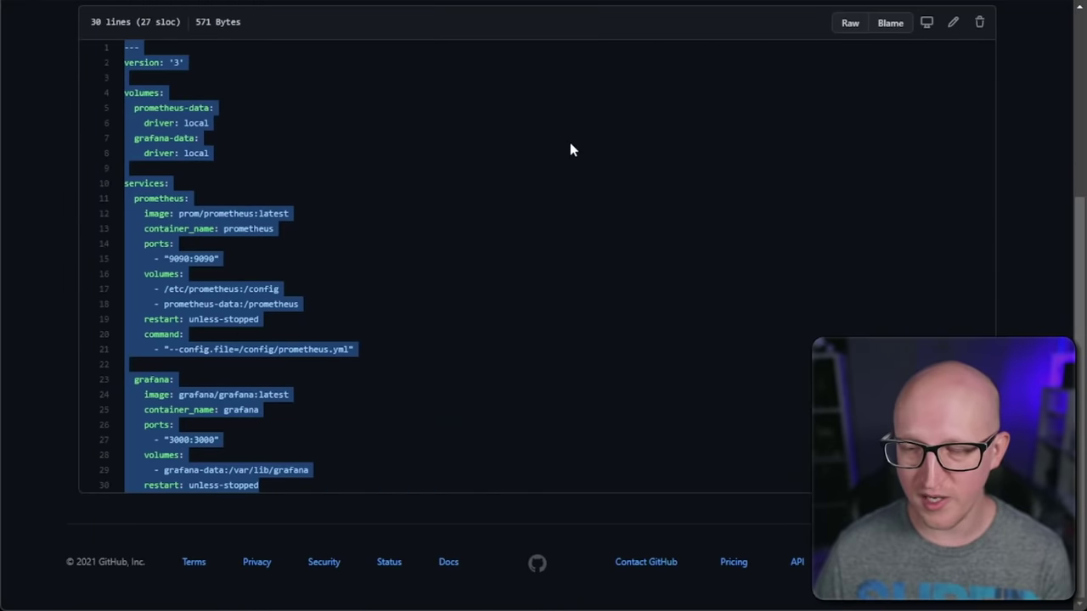
click(367, 213)
key(alt+Left)
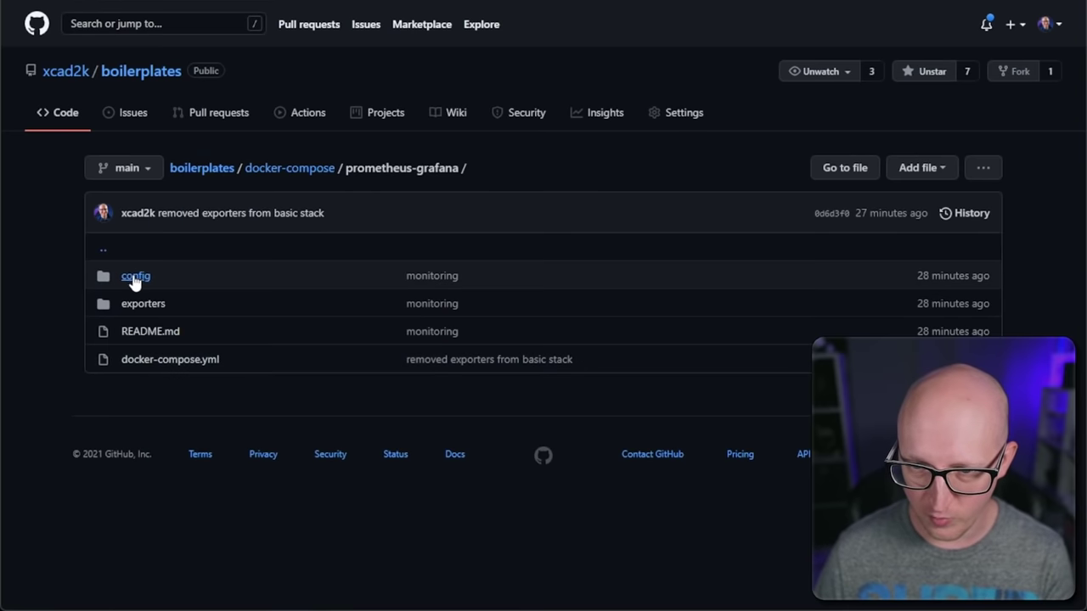
click(128, 281)
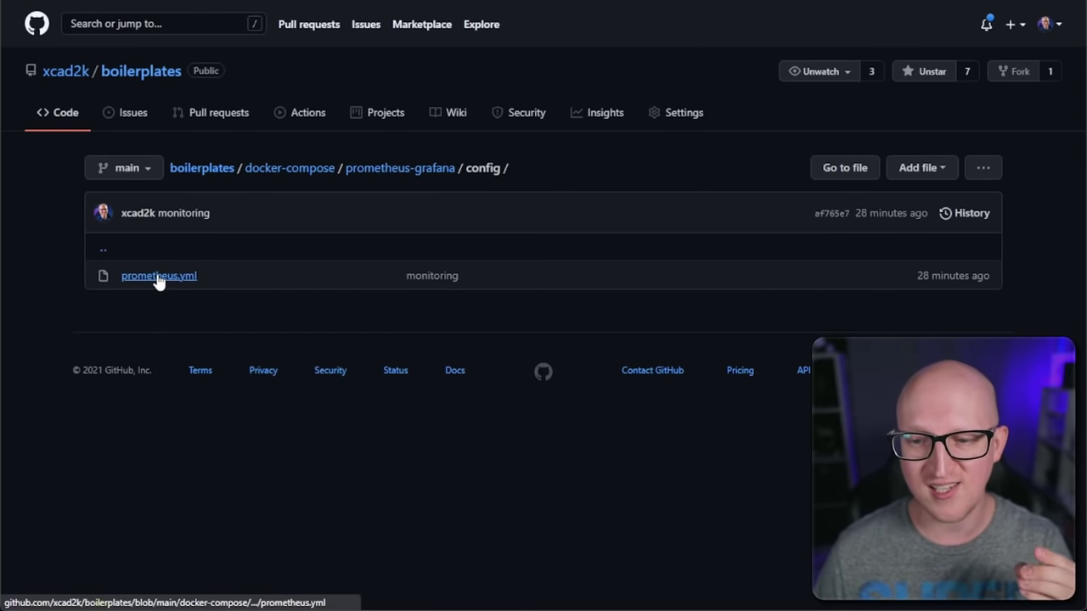
click(159, 277)
Review the global settings, prometheus job and commented node_exporter and cadvisor job examples
scroll(280, 327, down, 3)
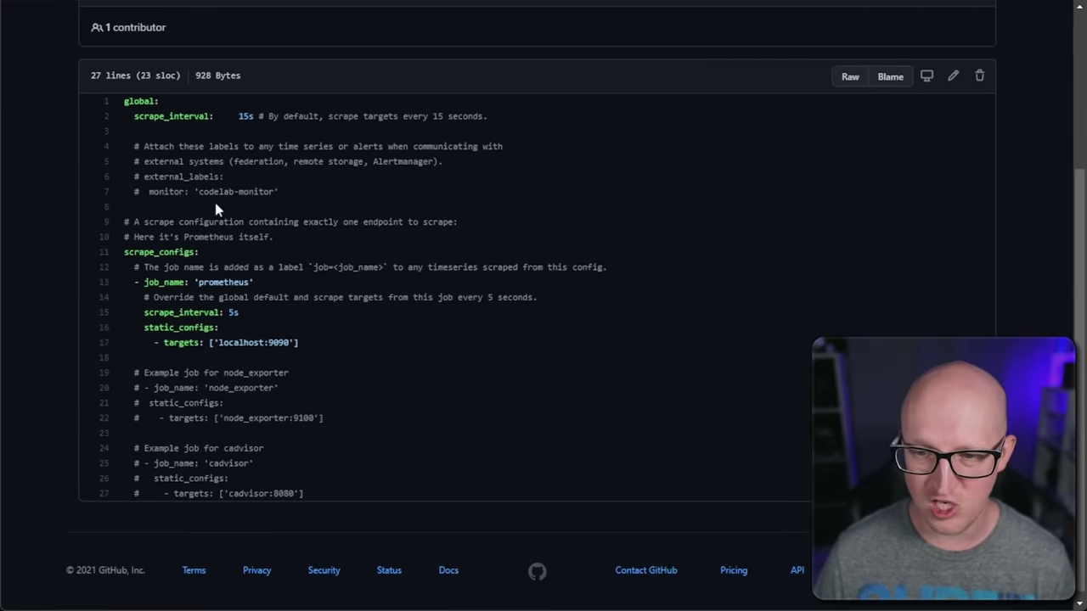
drag(135, 117, 223, 329)
click(222, 329)
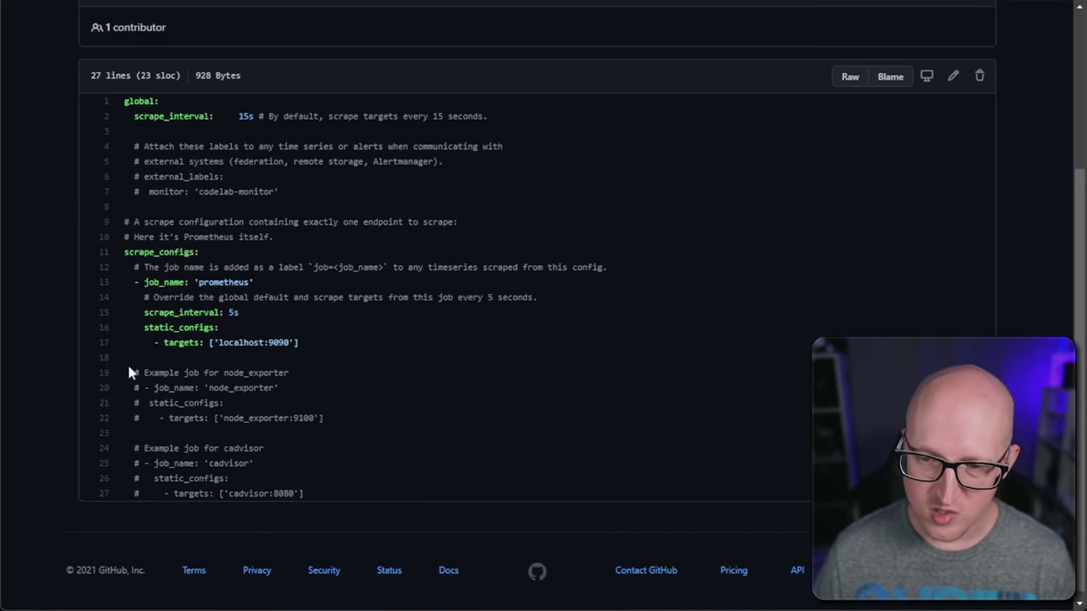
drag(130, 372, 334, 454)
click(330, 456)
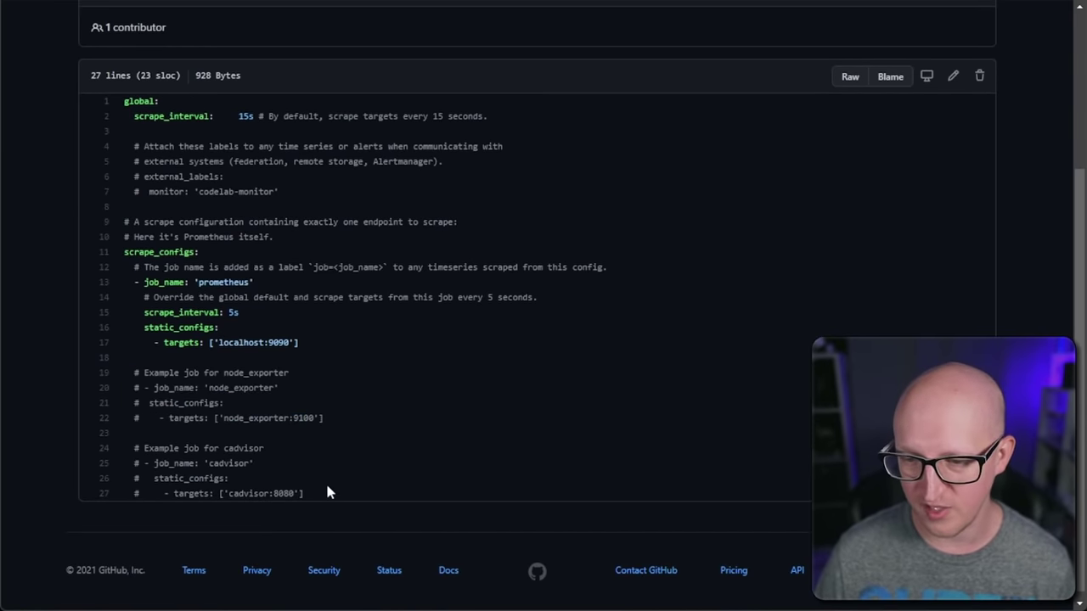
drag(327, 491, 250, 328)
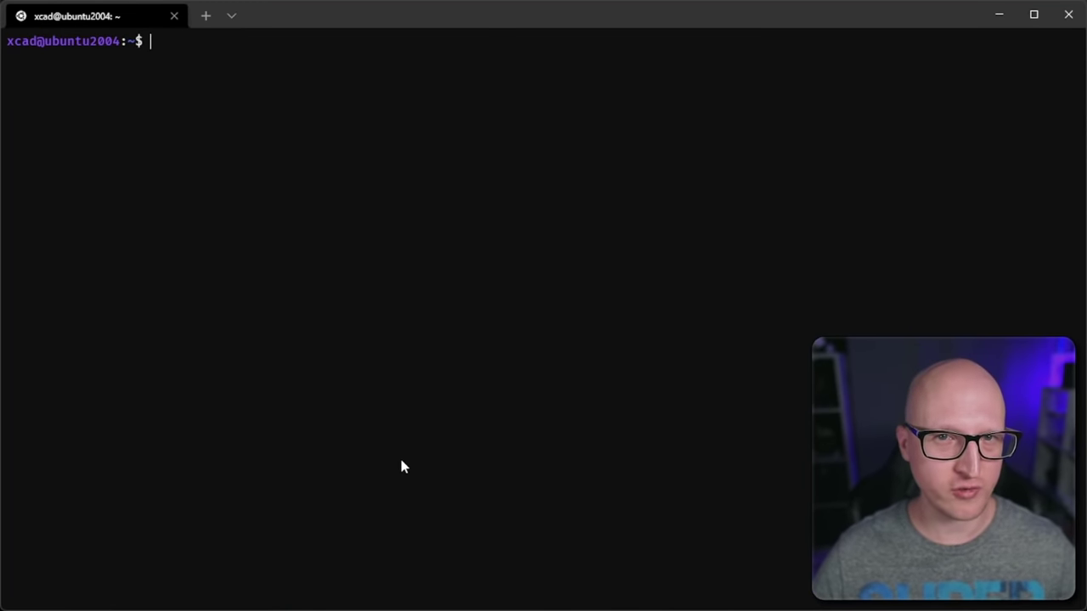
Create the /etc/prometheus directory, rerunning mkdir with sudo !!
text(mkdir )
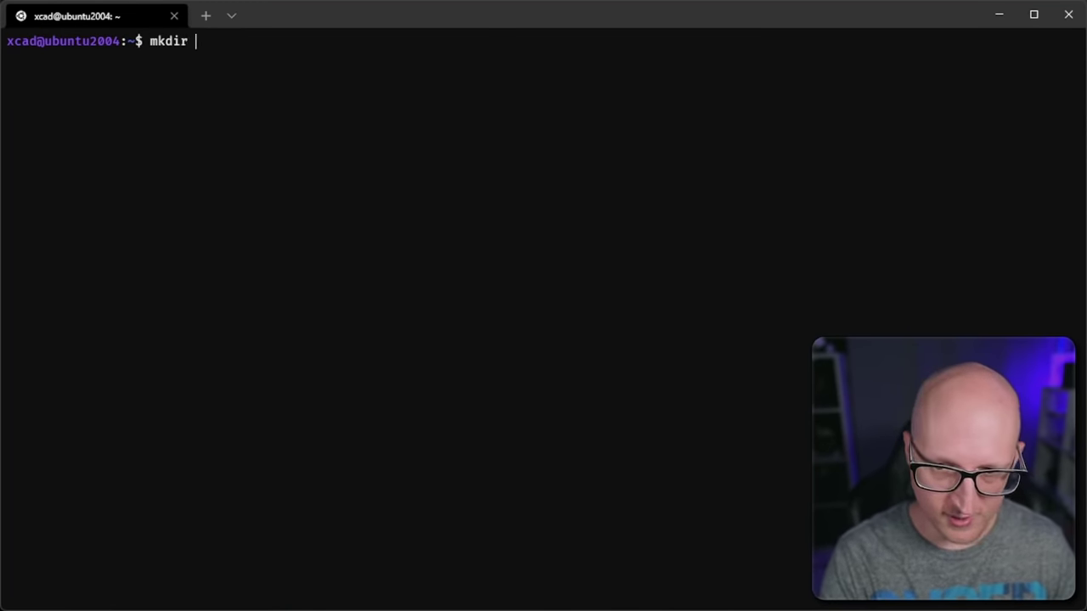
text(/etc/prometheus)
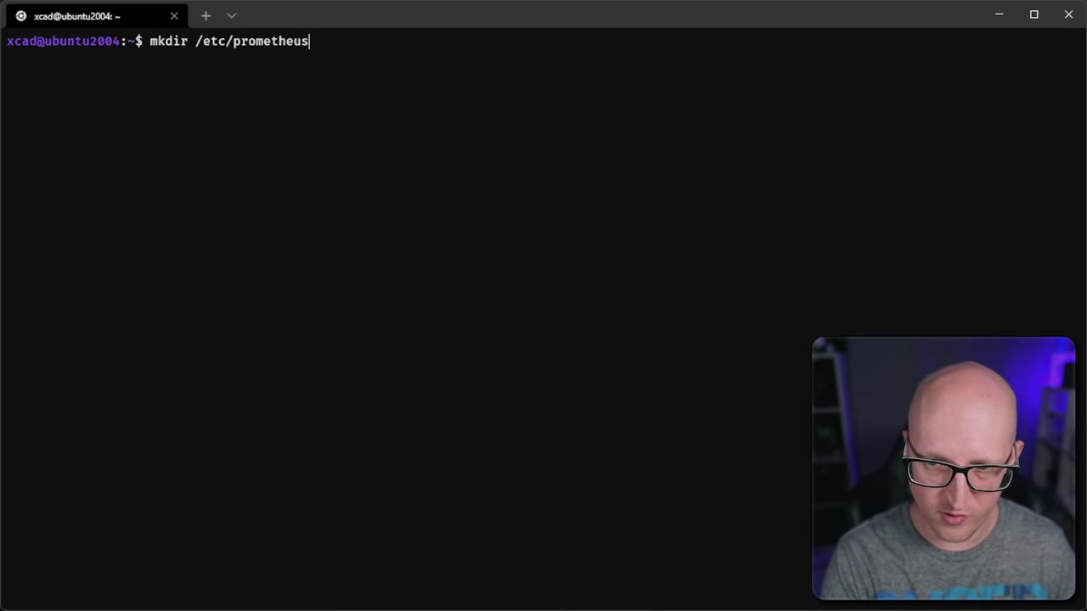
key(Return)
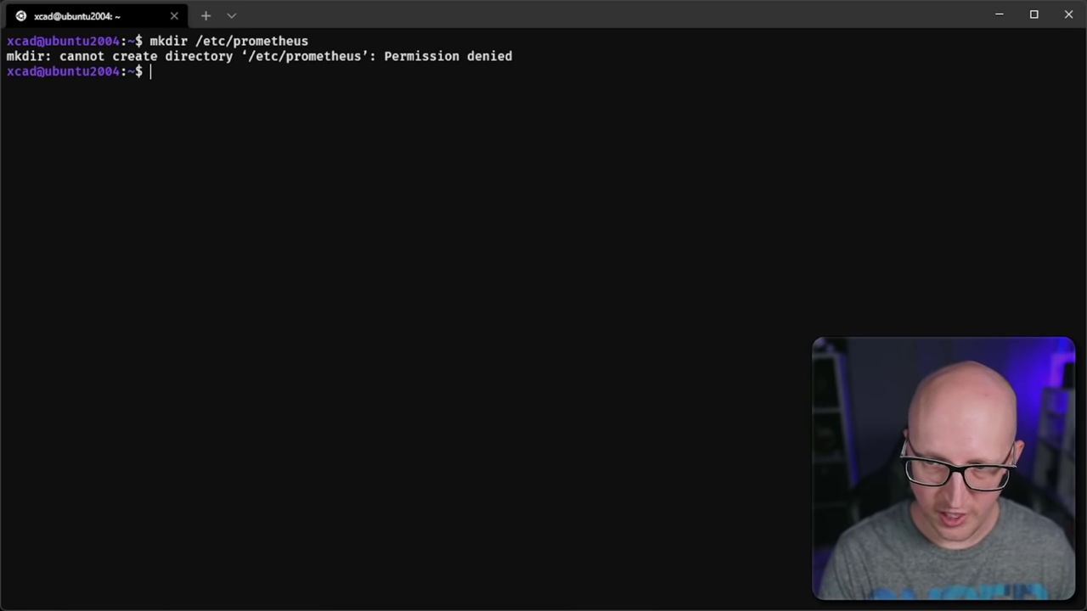
text(sudo !!)
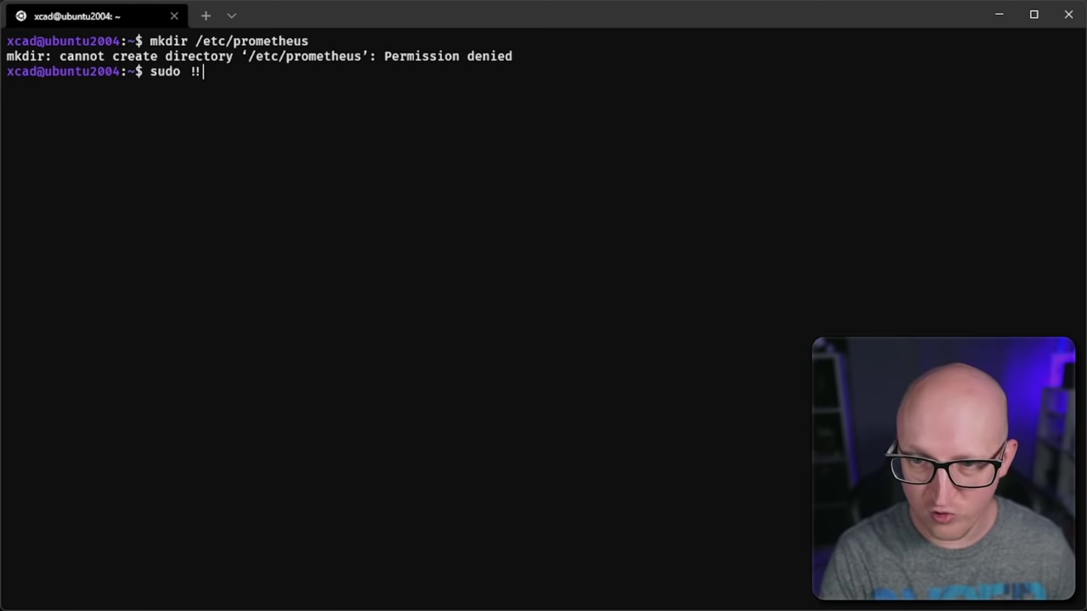
key(Return)
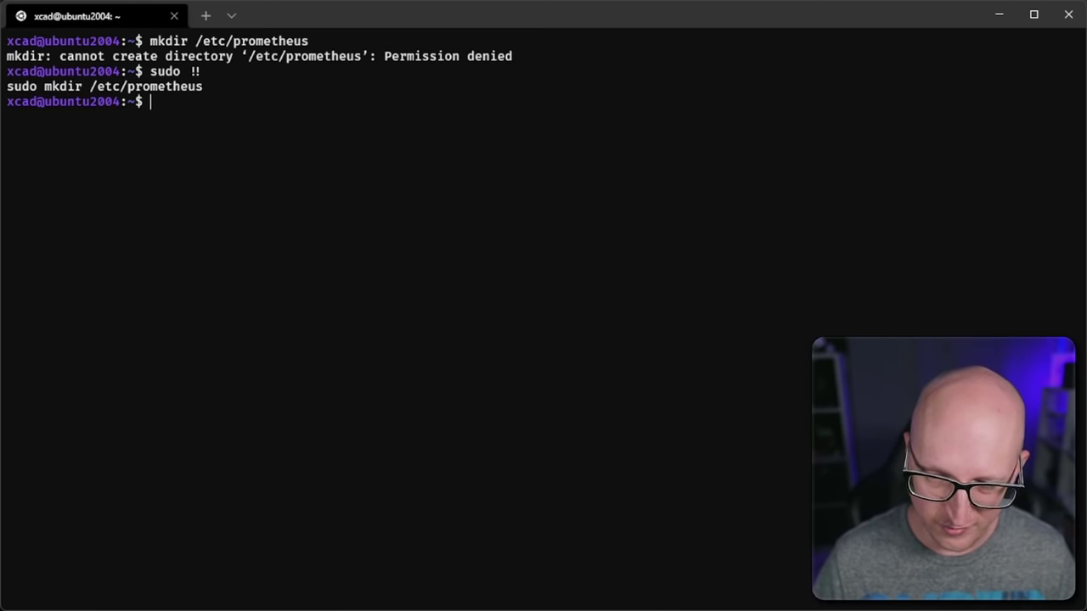
Open a new /etc/prometheus/prometheus.yml in vim with sudo
text(sudo vim /(e)
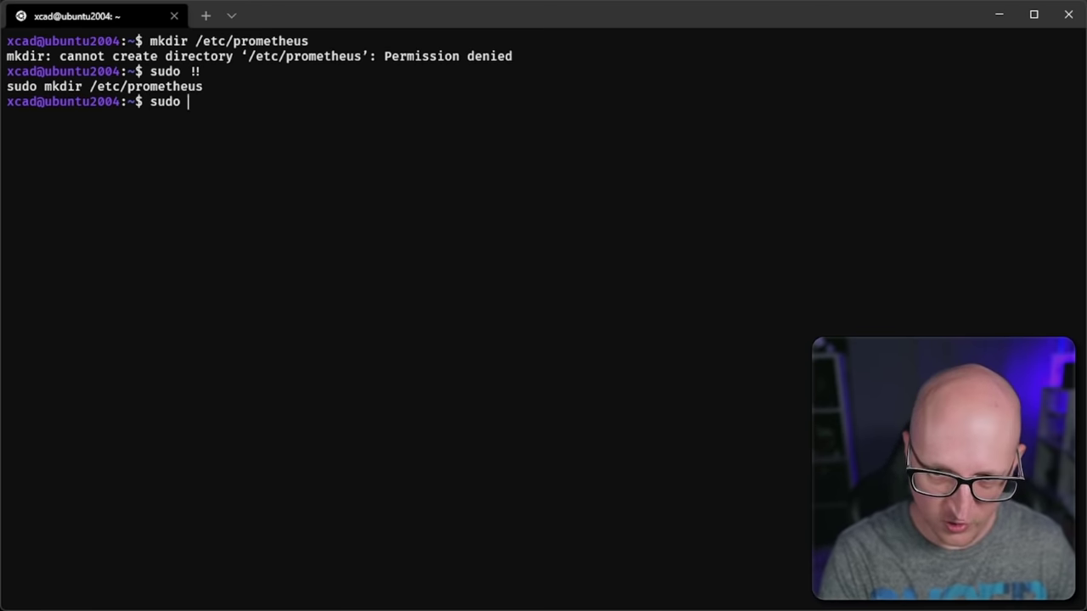
key(BackSpace)
key(BackSpace)
text(etc/prom)
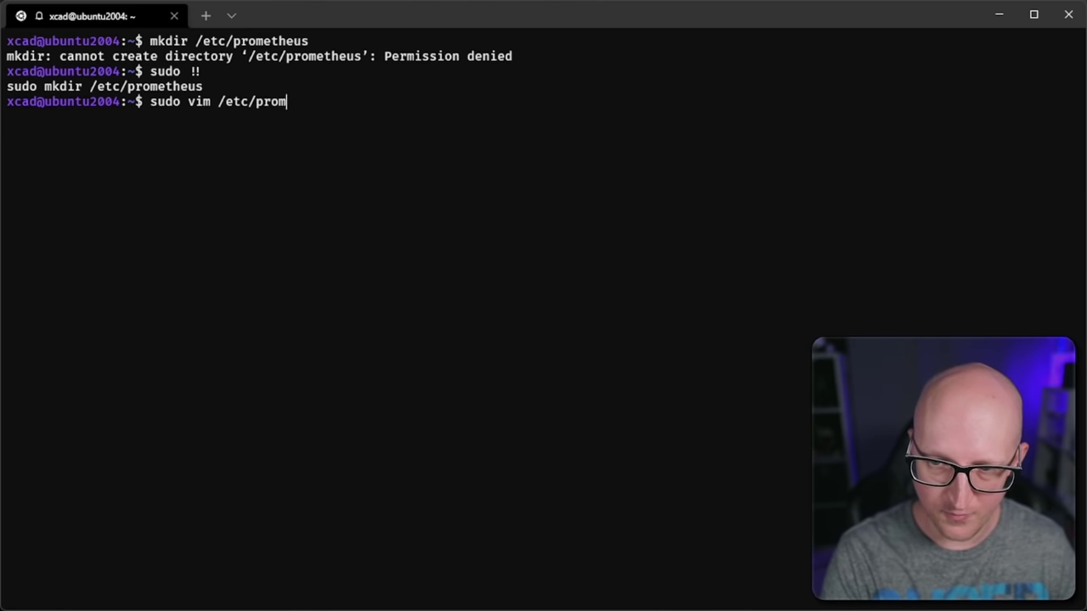
key(Tab)
text(prome)
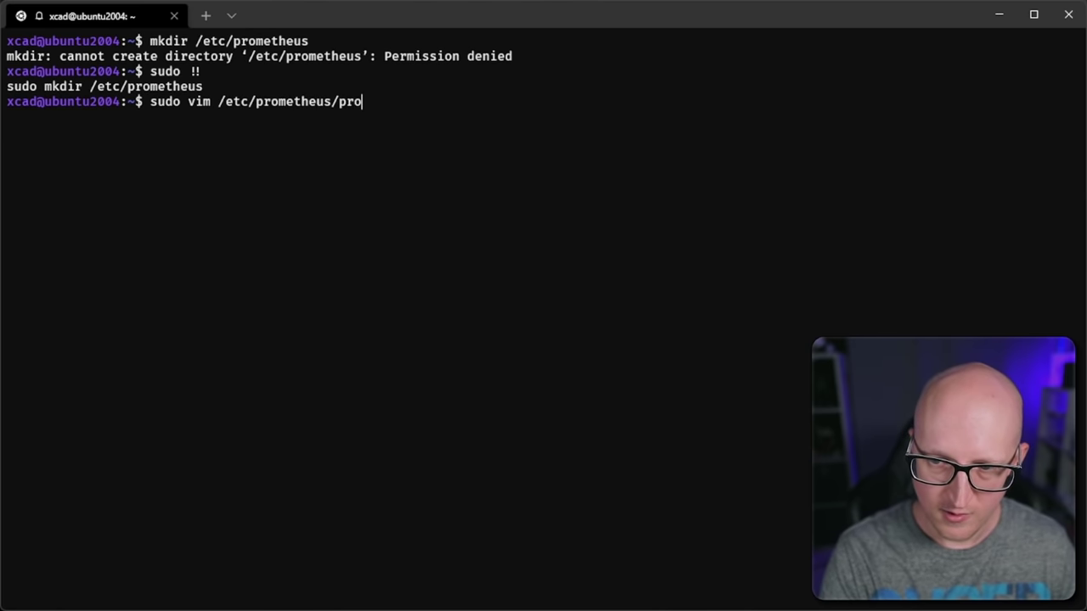
text(theus.yml)
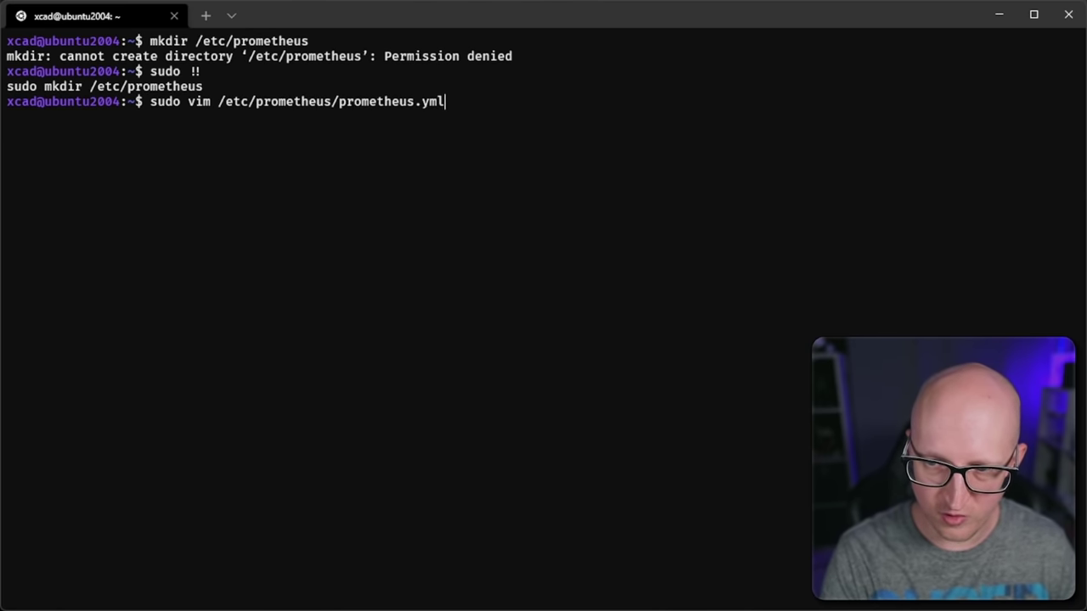
key(Return)
Paste the sample Prometheus config with global and scrape_configs sections into the file
key(i)
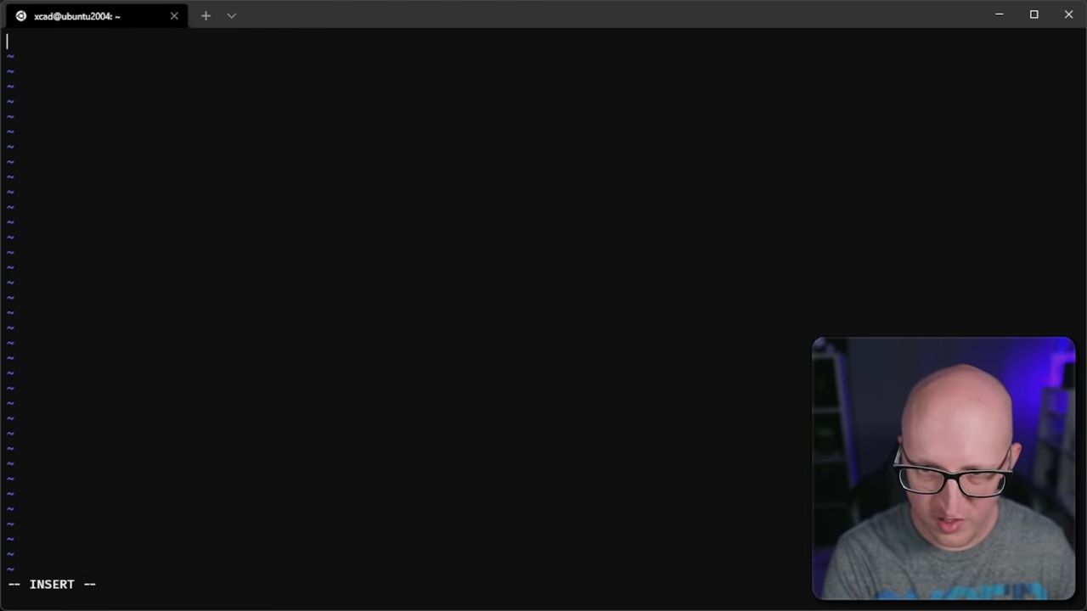
text(global:   scrape_interval:     15s # By default, scrape targets every 15 seconds.    # Attach these labels to any time series or alerts when communicating with   # external systems (federation, remote storage, Alertmanager).   # external_labels:   #  monitor: 'codelab-monitor'  # A scrape configuration containing exactly one endpoint to scrape: # Here it's Prometheus itself. scrape_configs:   # The job name is added as a label `job=<job_name>` to any timeseries scraped from this config.   - job_name: 'prometheus'     # Override the global default and scrape targets from this job every 5 seconds.     scrape_interval: 5s     static_configs:       - targets: ['localhost:9090']    # Example job for node_exporter   # - job_name: 'node_exporter'   #  static_configs:   #    - targets: ['node_exporter:9100']    # Example job for cadvisor   # - job_name: 'cadvisor'   #   static_configs:   #     - targets: ['cadvisor:8080'])
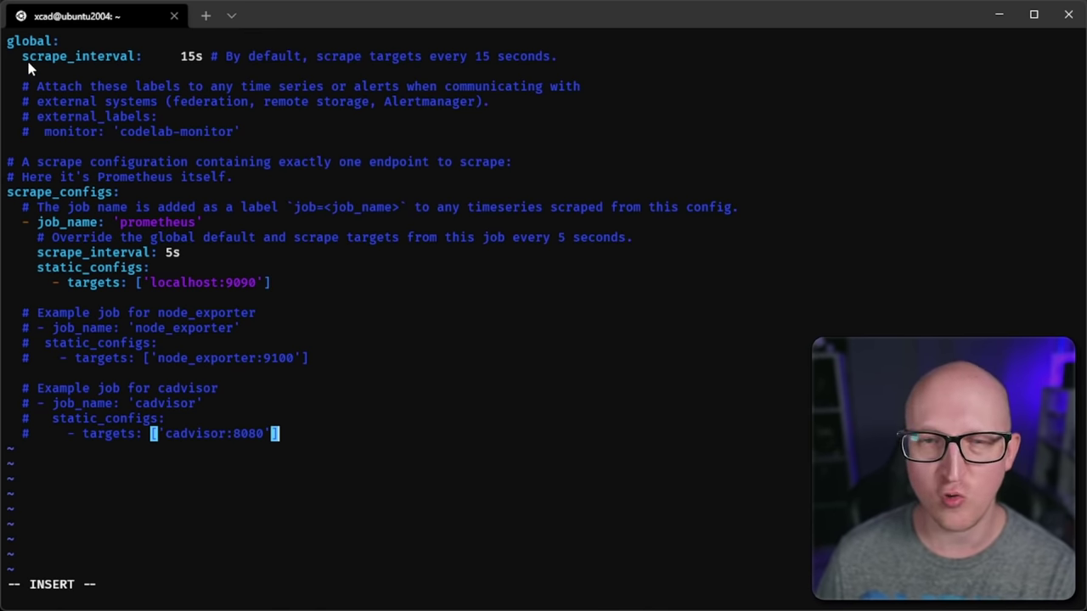
drag(8, 41, 185, 65)
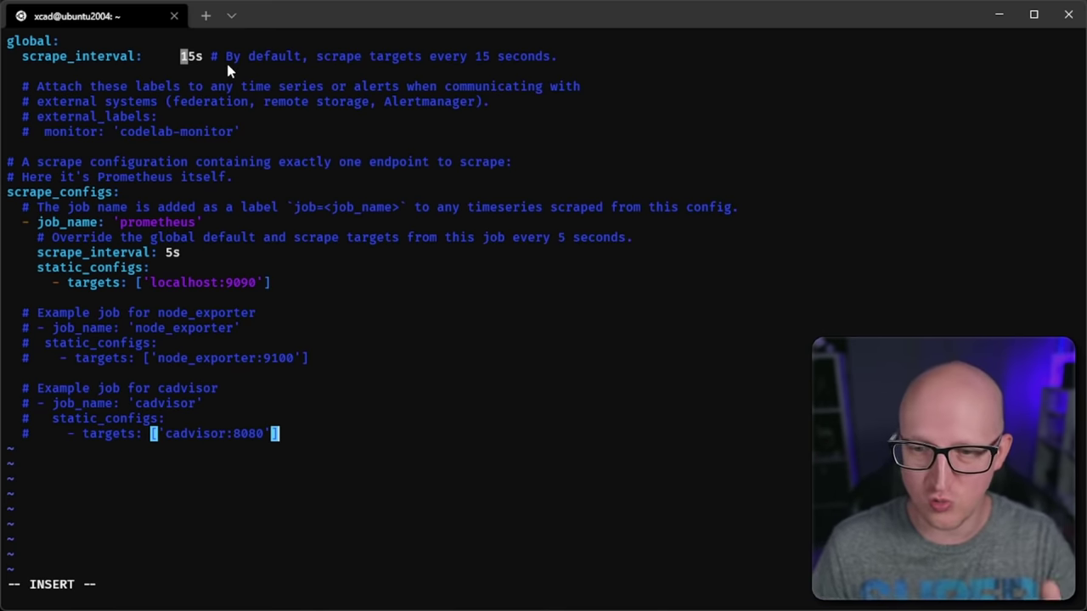
drag(11, 192, 119, 196)
key(ctrl+c)
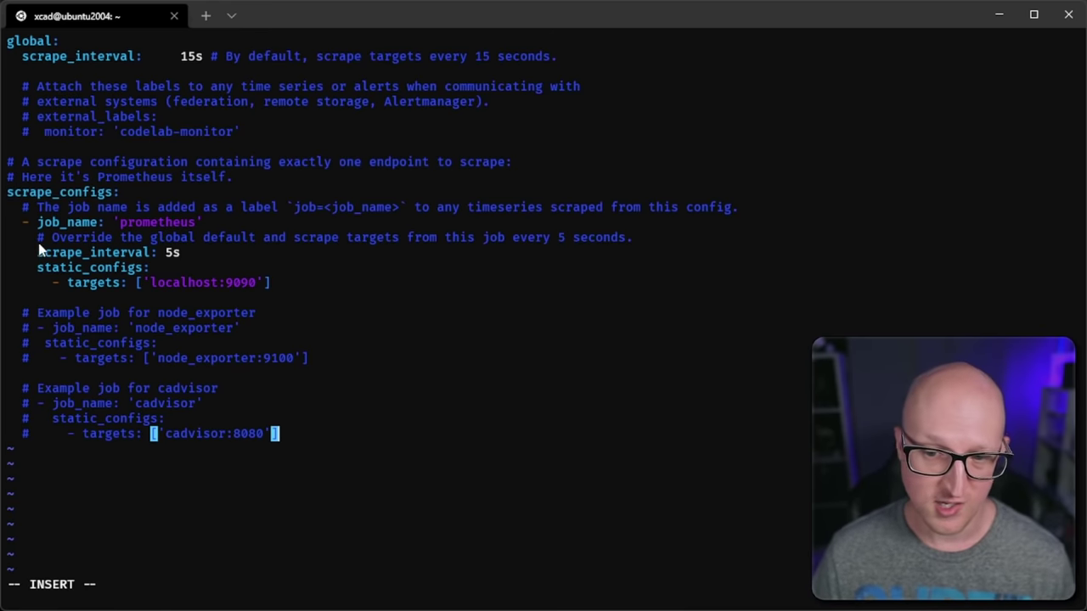
Check the prometheus job targeting localhost:9090, then save and quit with :wq
drag(26, 223, 187, 225)
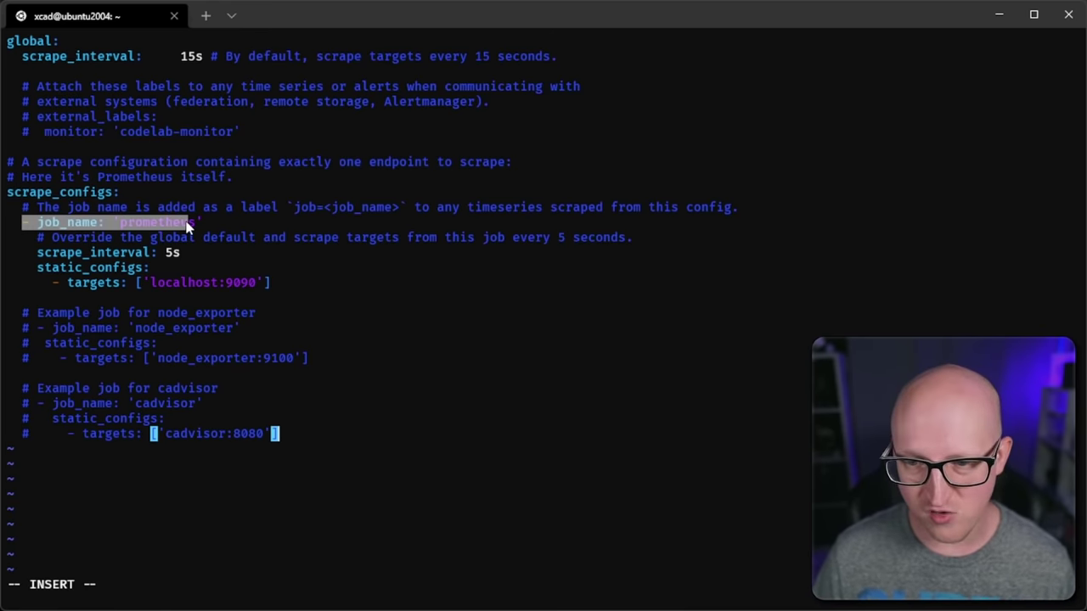
drag(36, 268, 254, 286)
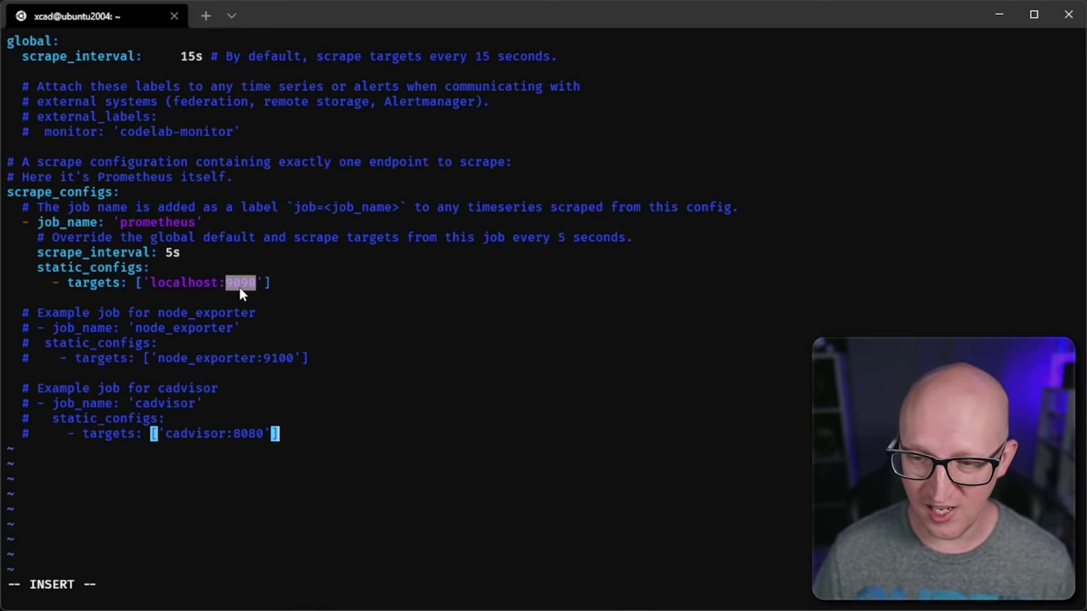
drag(289, 286, 18, 209)
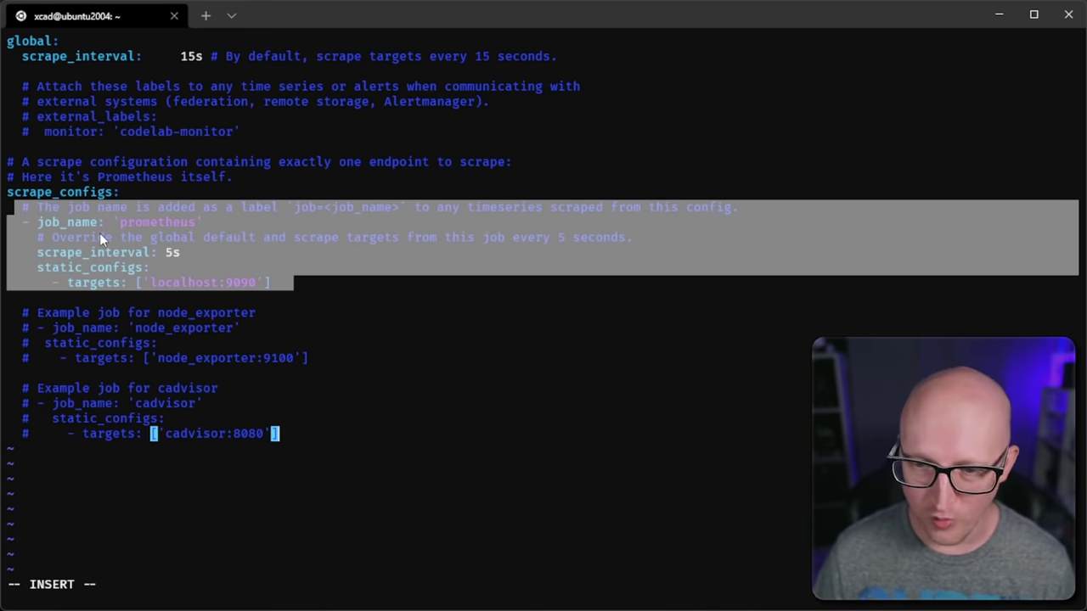
click(173, 269)
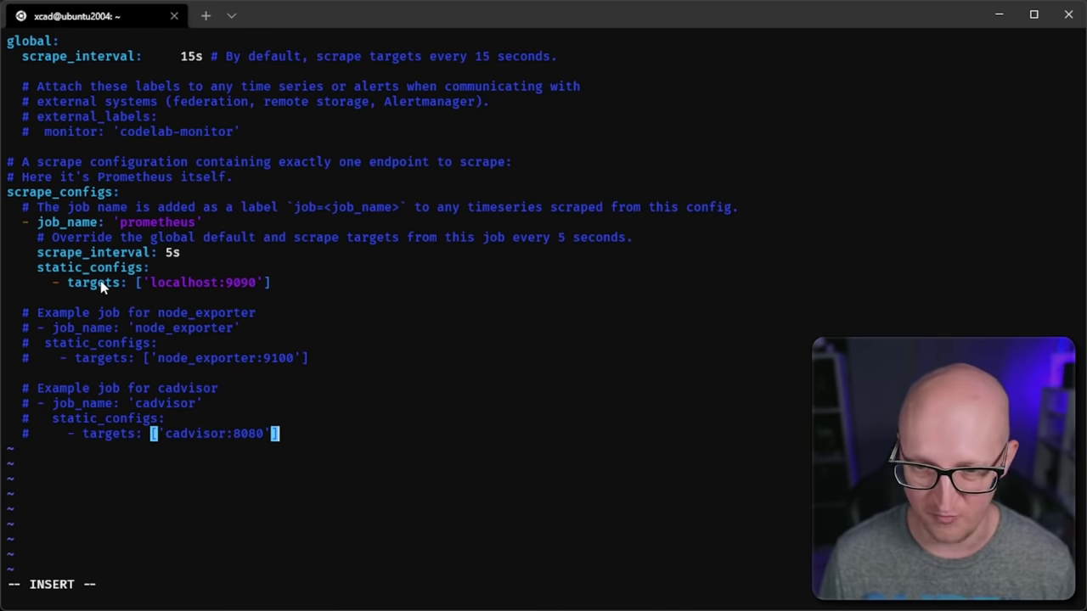
key(Escape)
text(:)
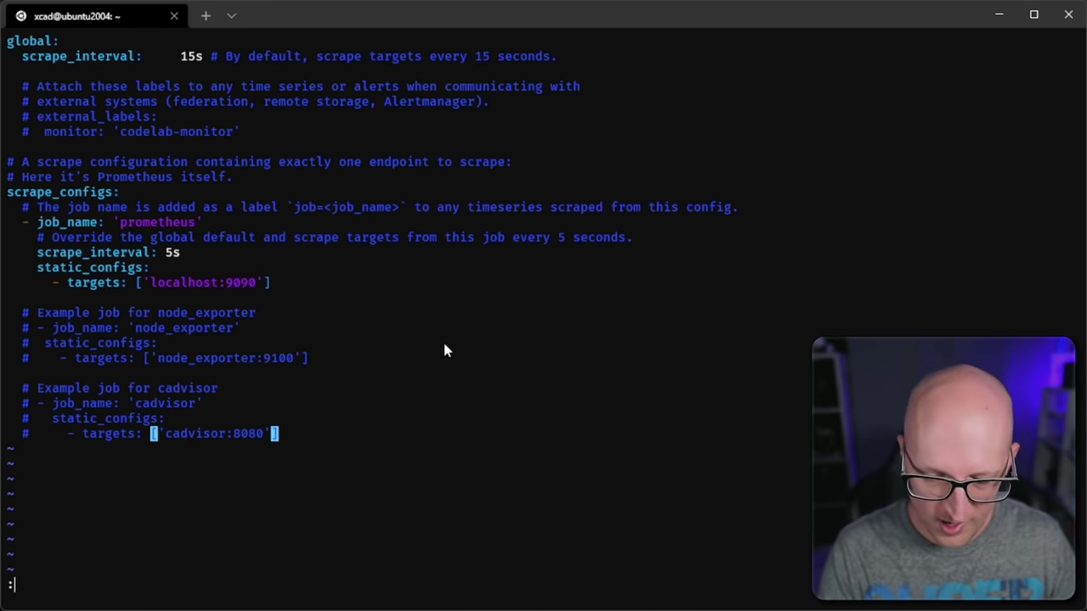
text(wq)
key(Return)
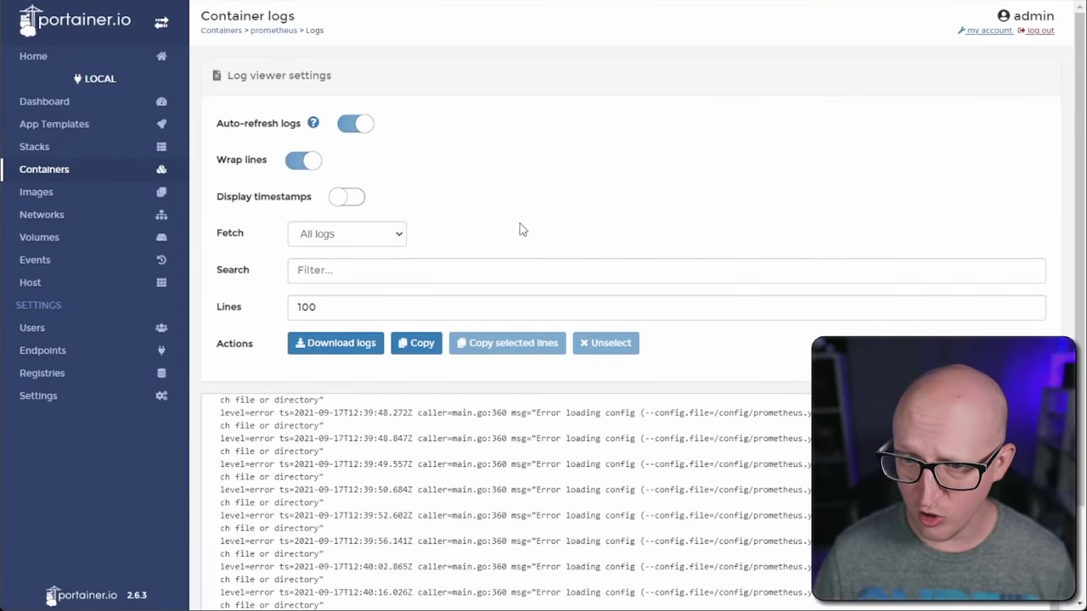
Restart the prometheus container and confirm its logs show the config loaded and the server ready
scroll(379, 444, down, 2)
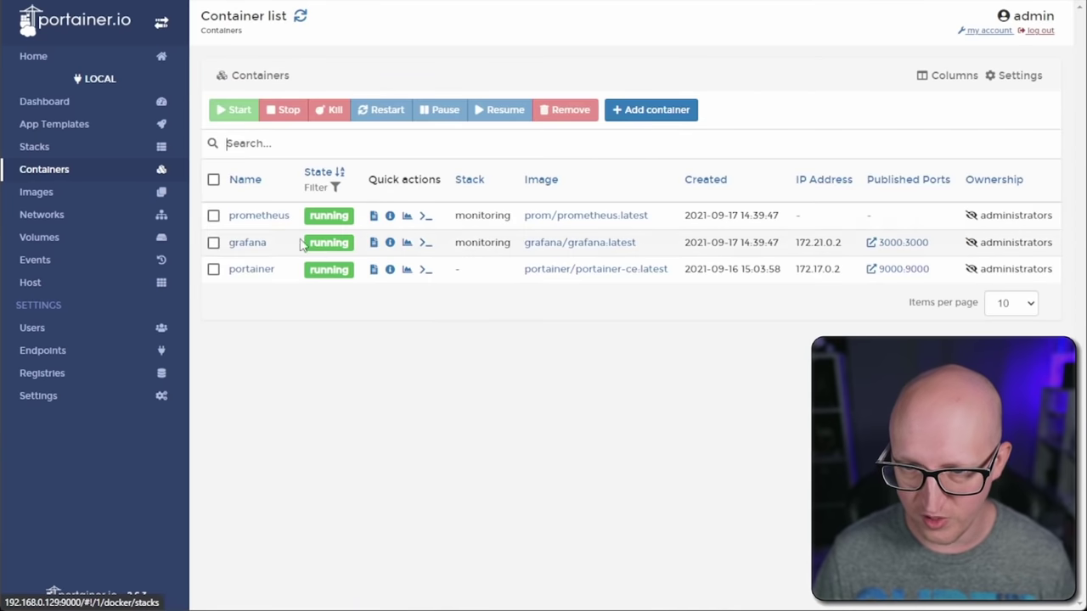
click(213, 216)
click(388, 109)
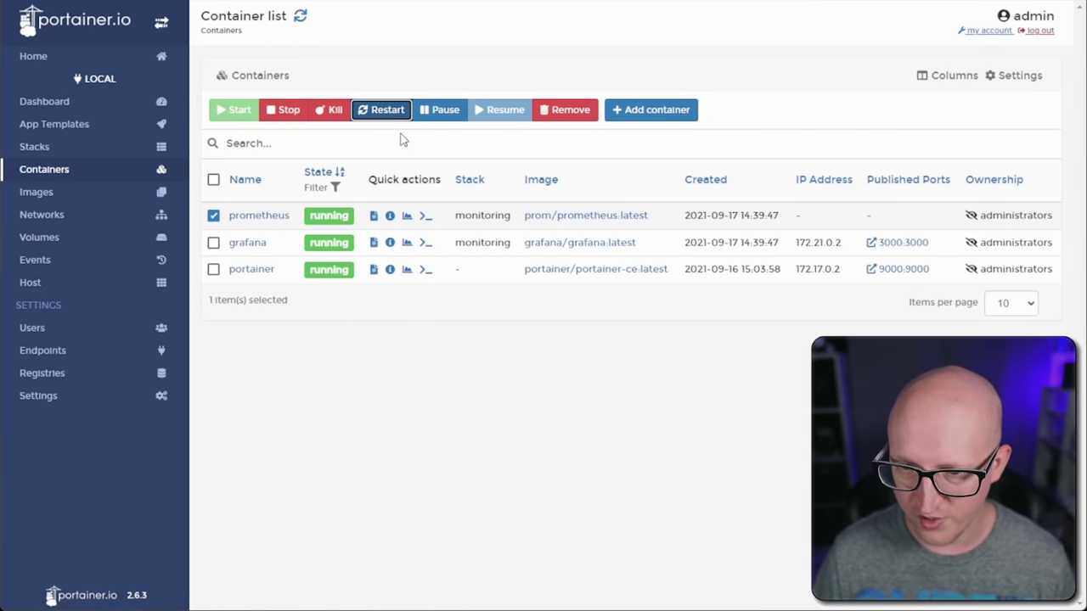
click(373, 215)
scroll(624, 424, down, 2)
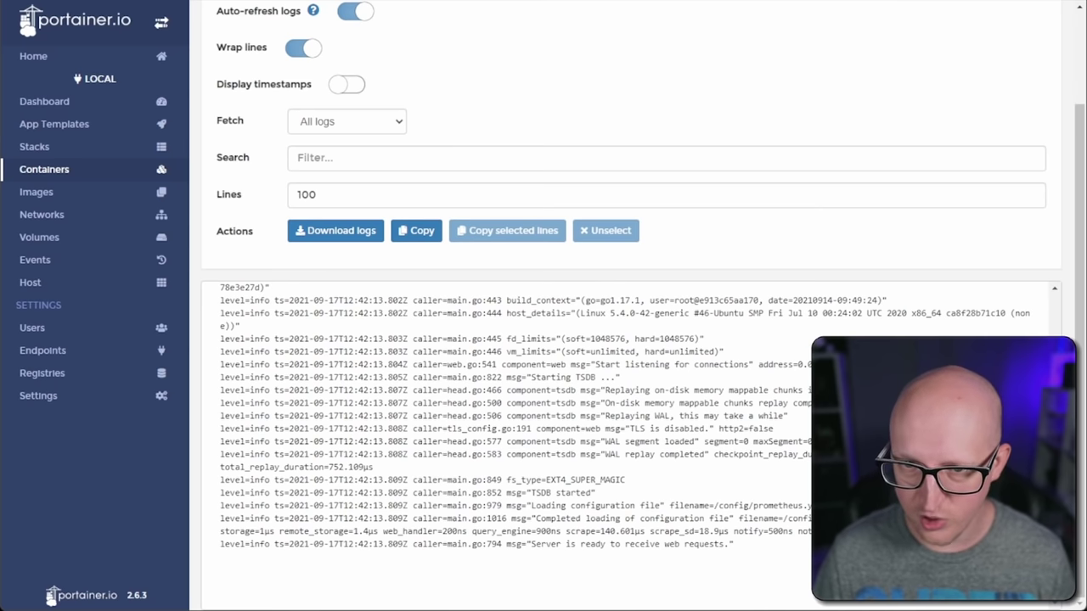
key(alt+Left)
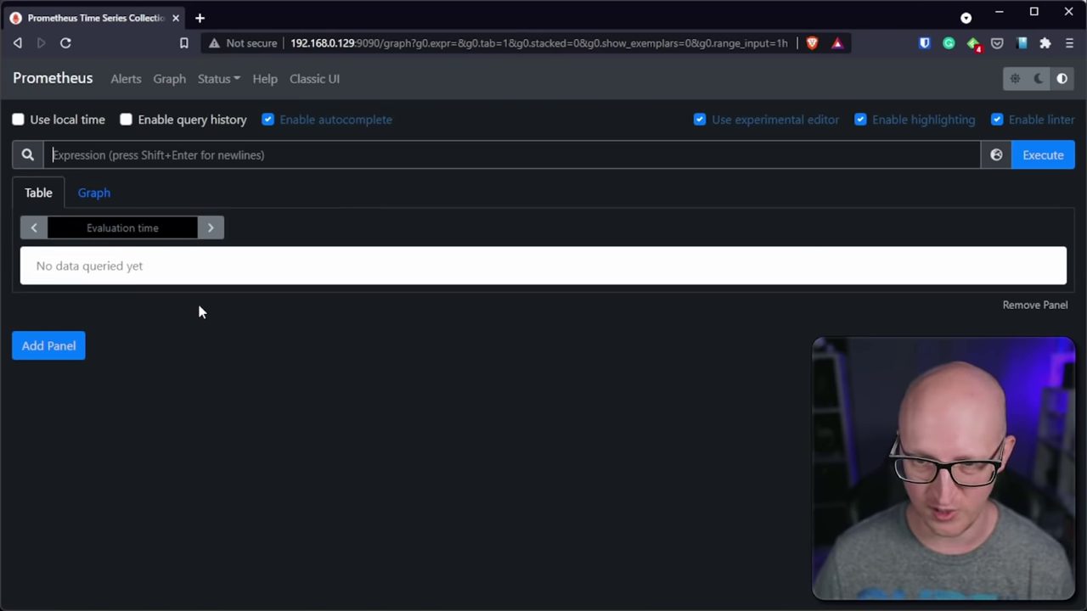
click(215, 86)
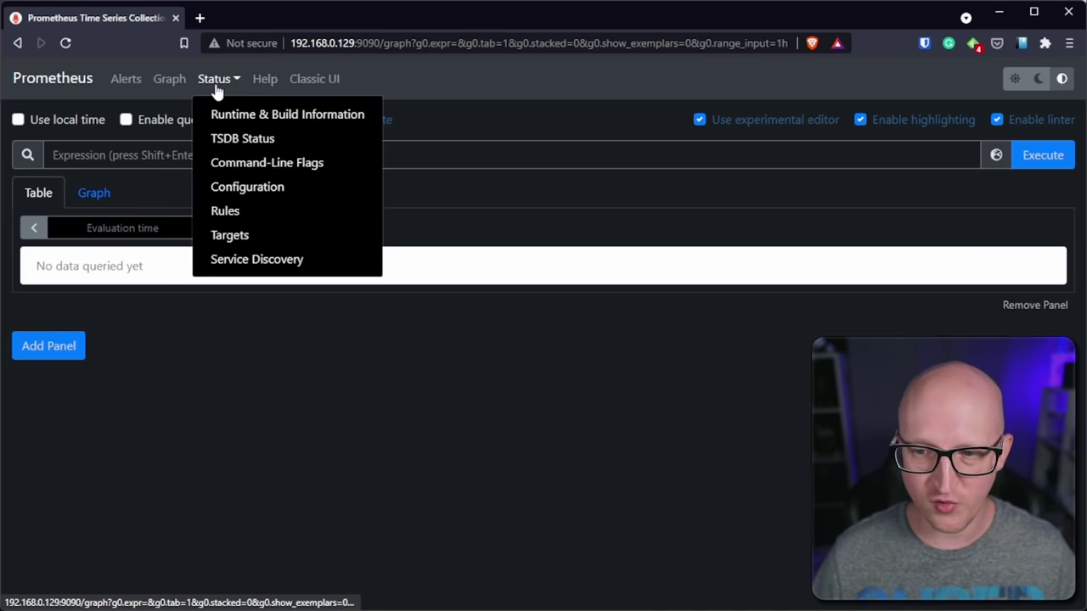
click(224, 138)
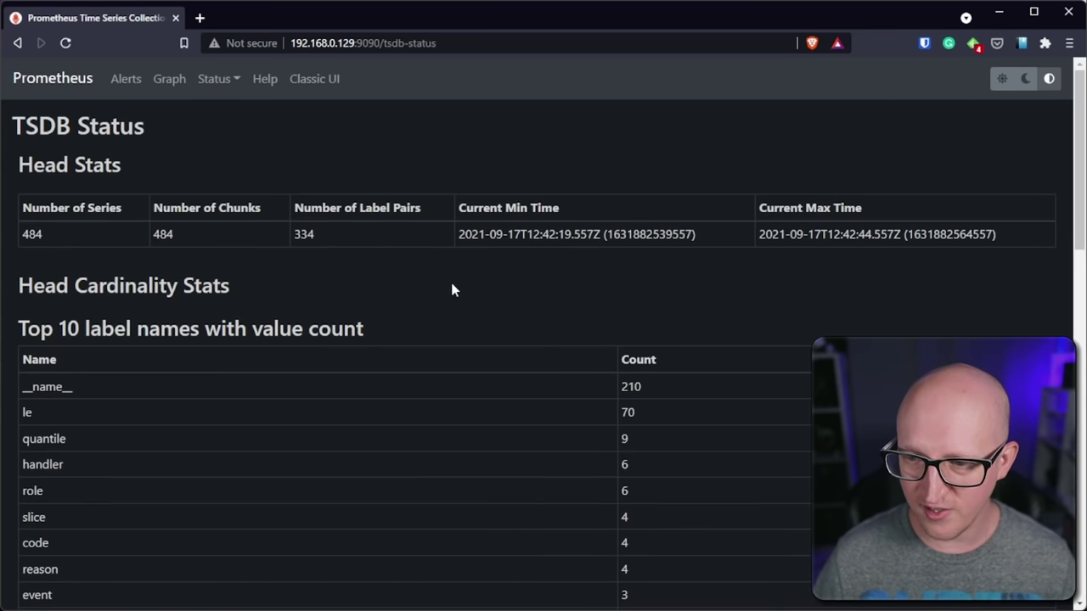
scroll(418, 281, down, 5)
scroll(620, 323, down, 5)
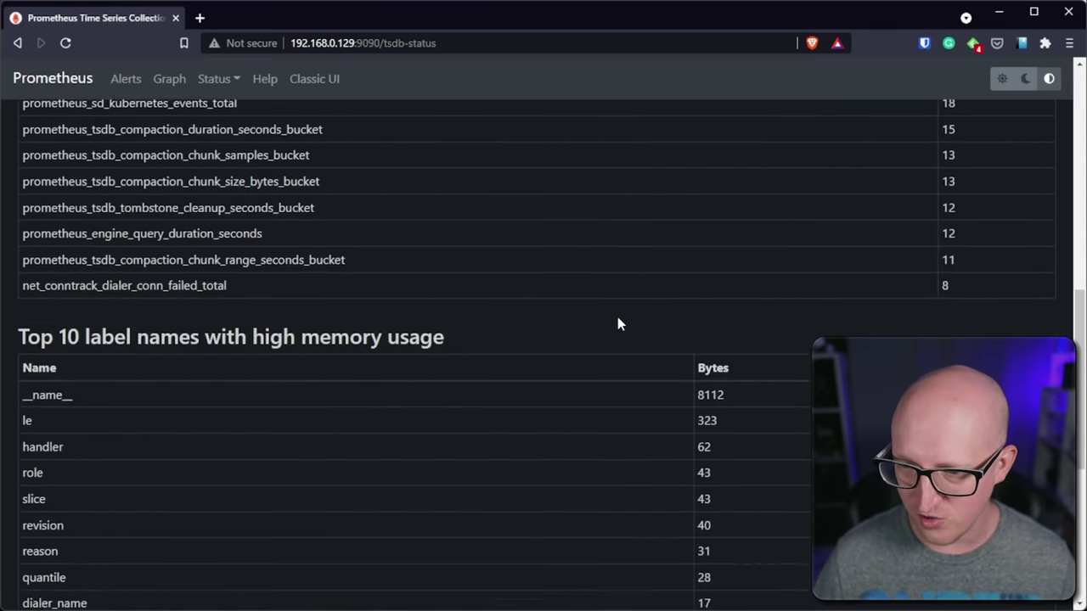
scroll(603, 310, up, 10)
click(215, 78)
click(247, 242)
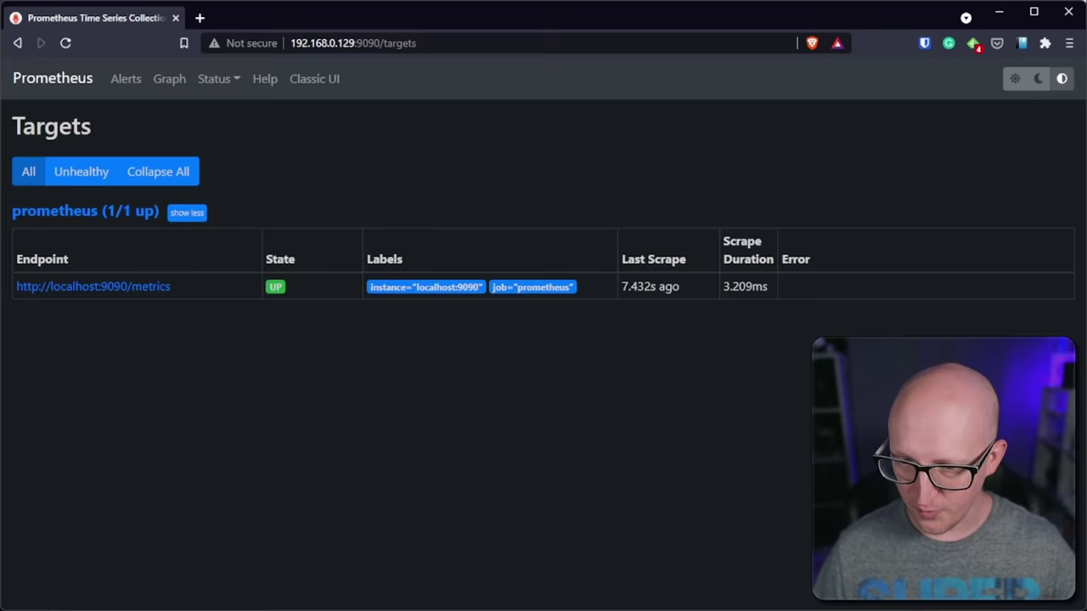
key(alt+Tab)
key(Up)
key(Return)
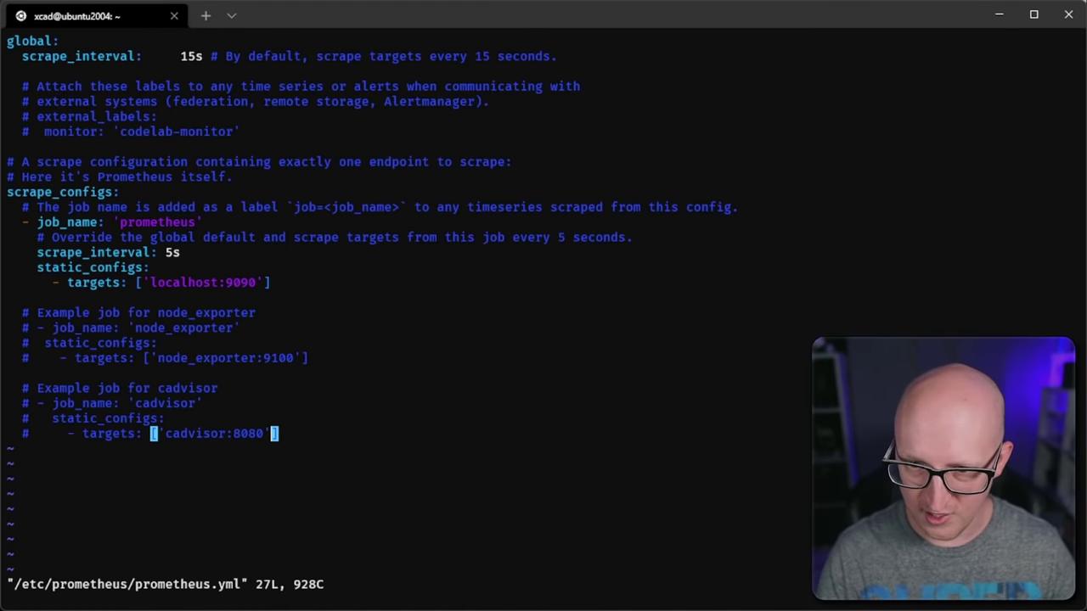
drag(76, 328, 225, 404)
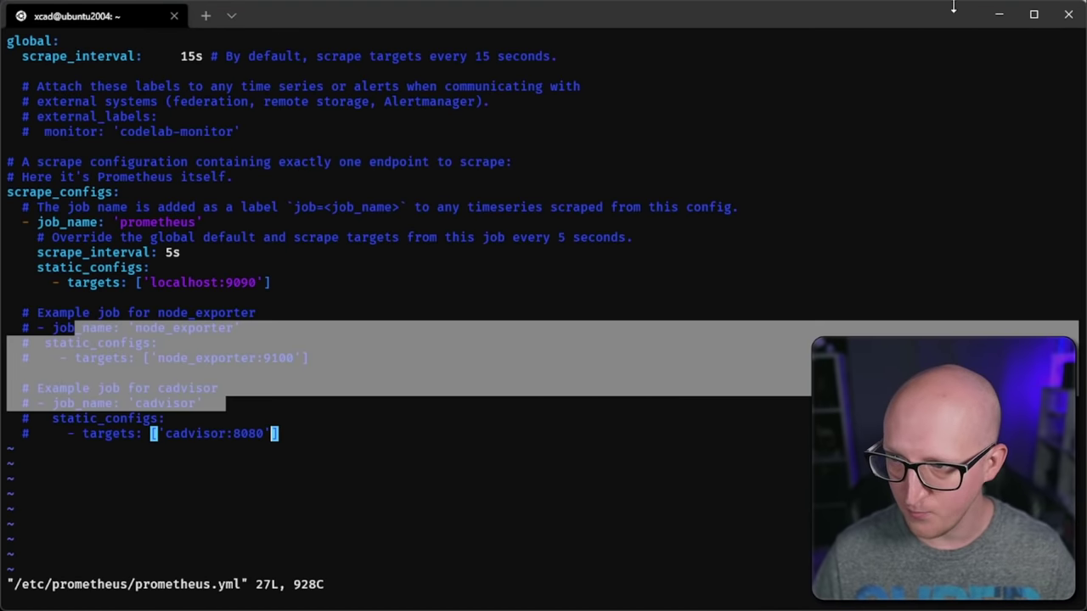
click(999, 13)
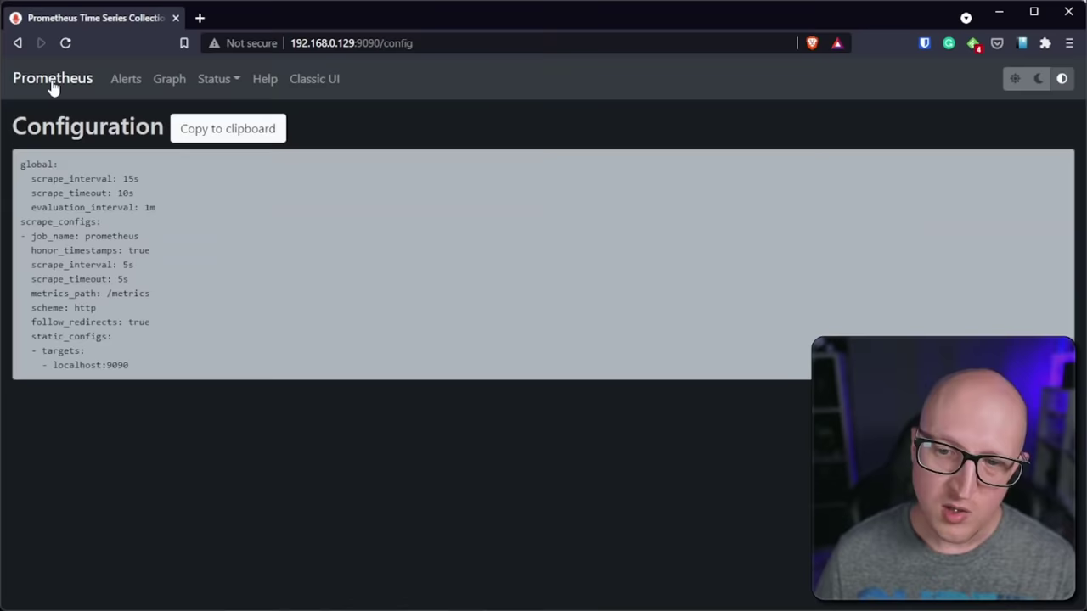
click(51, 83)
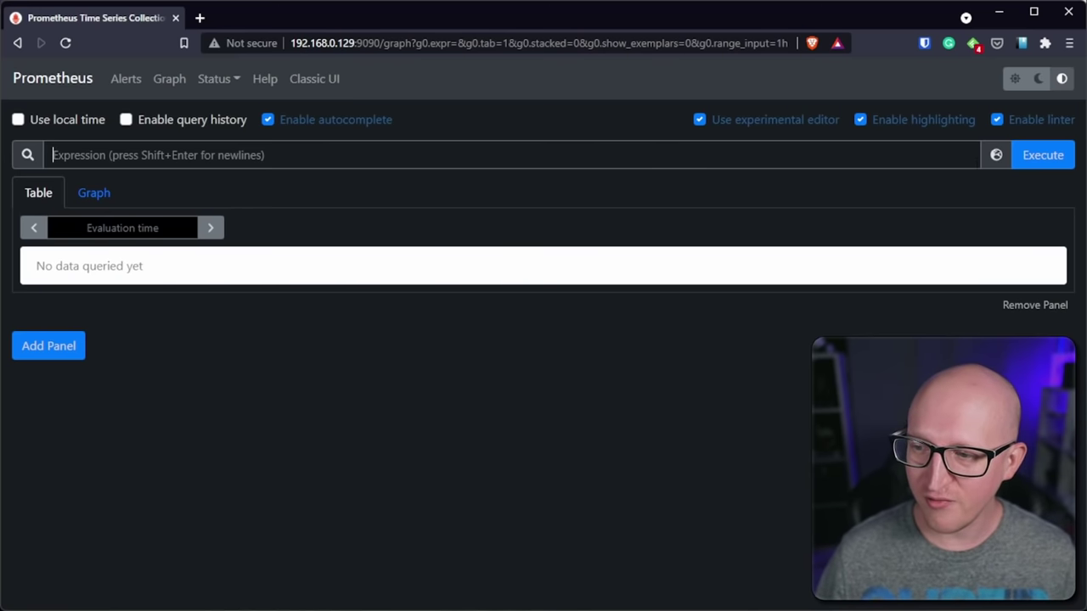
Browse the Prometheus metric name autocomplete list, then dismiss it
click(996, 158)
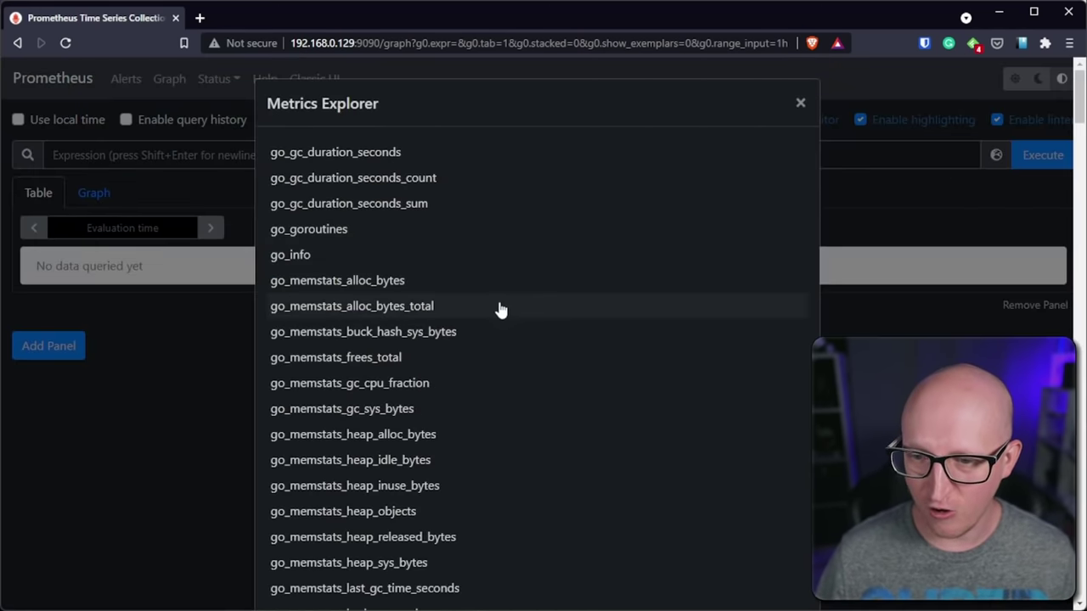
scroll(501, 310, down, 9)
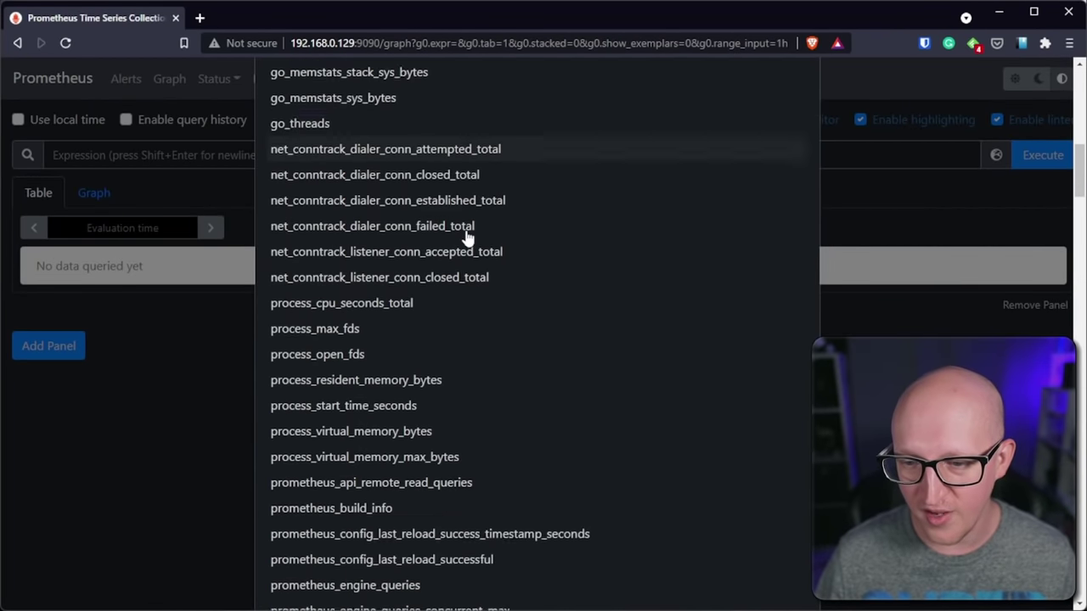
scroll(466, 236, down, 6)
scroll(450, 230, down, 6)
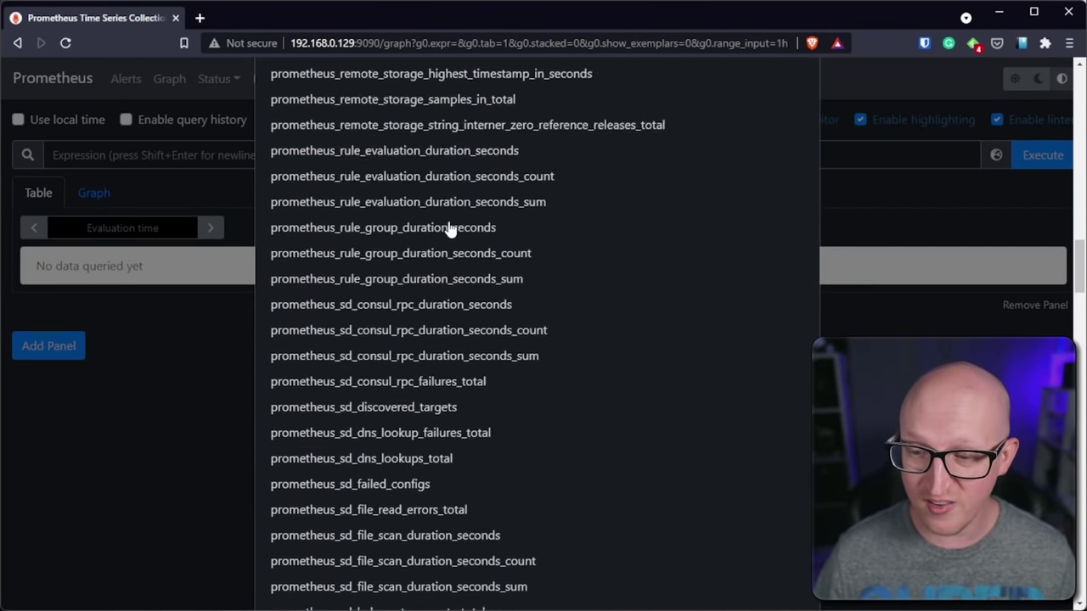
scroll(450, 229, down, 20)
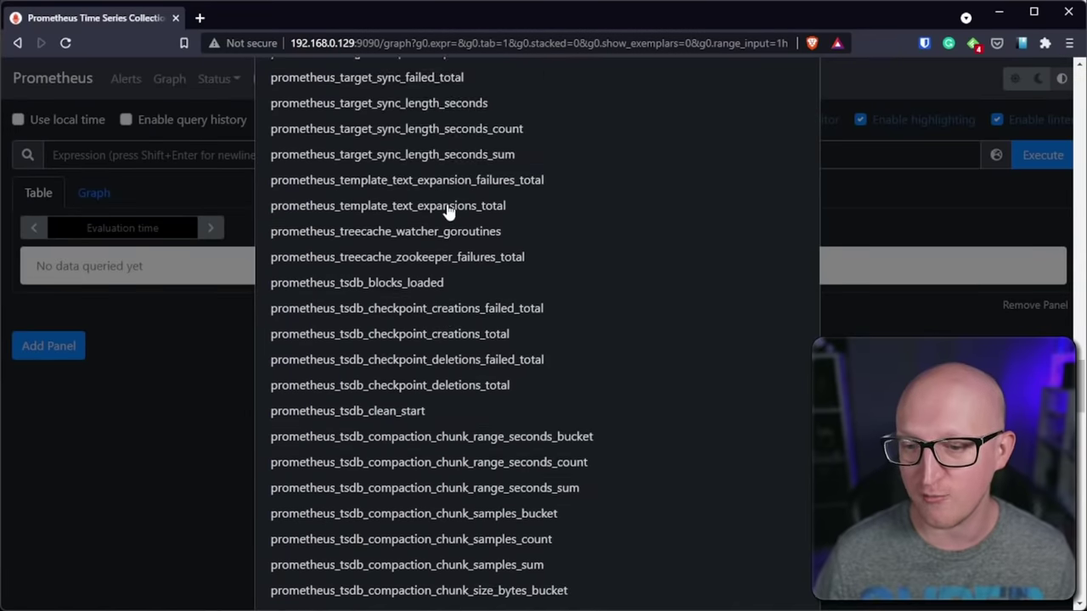
scroll(450, 212, down, 4)
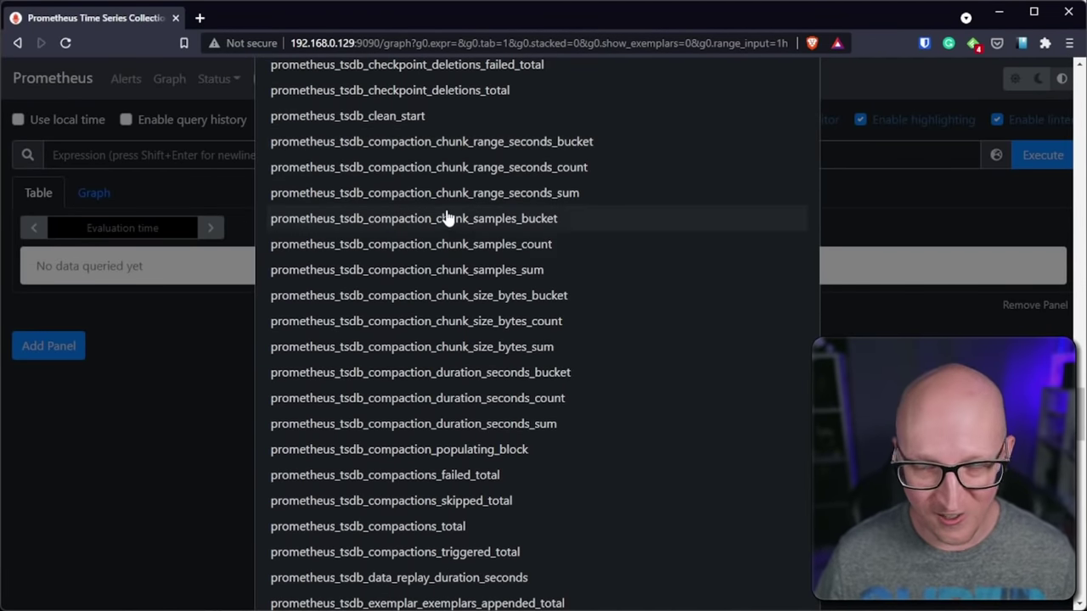
scroll(468, 344, down, 5)
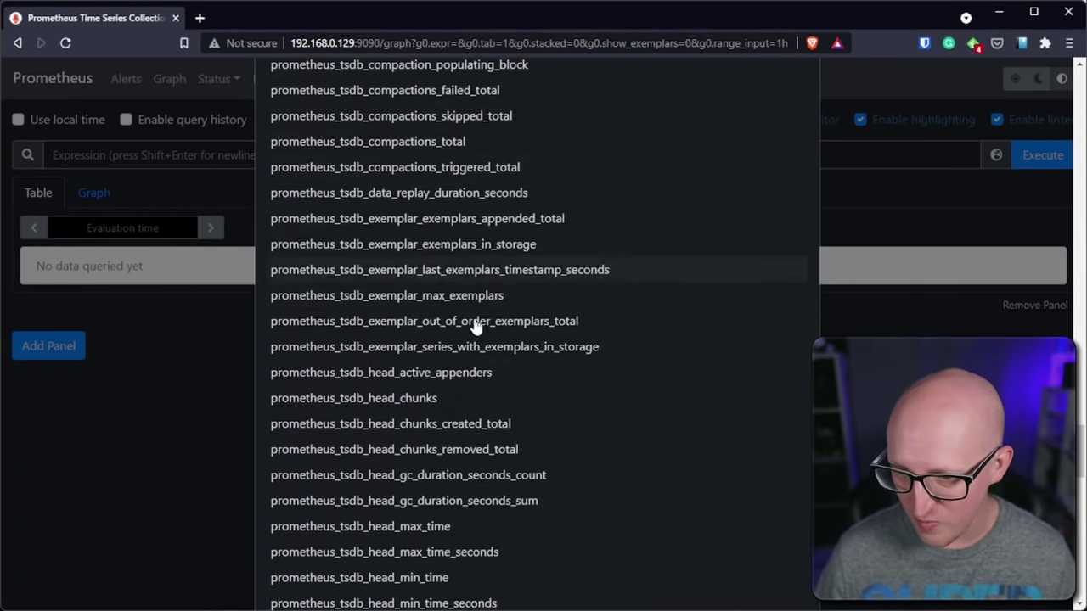
scroll(476, 327, down, 2)
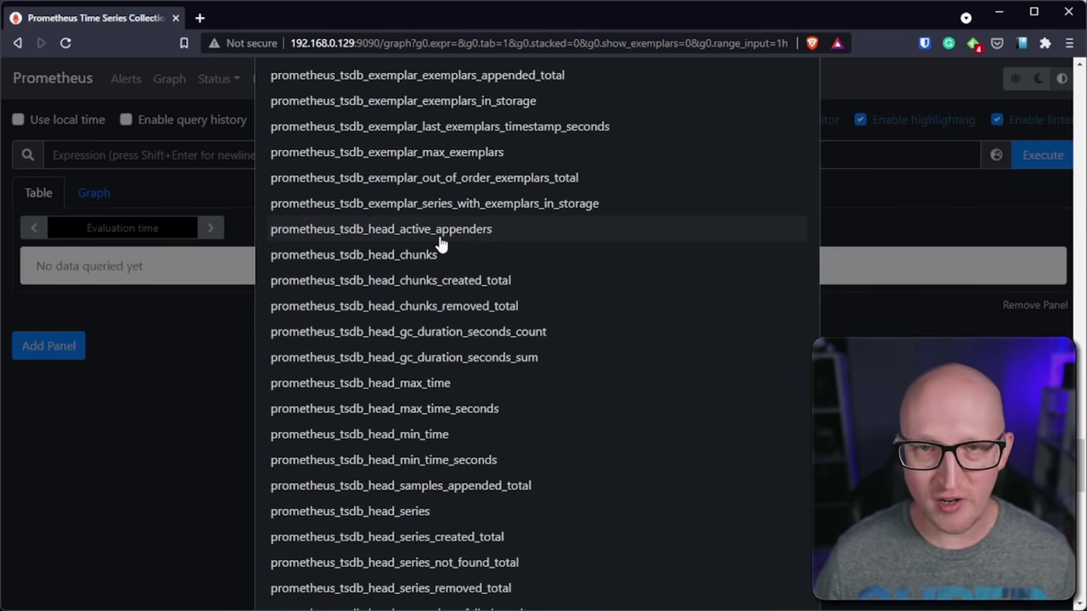
scroll(449, 240, down, 6)
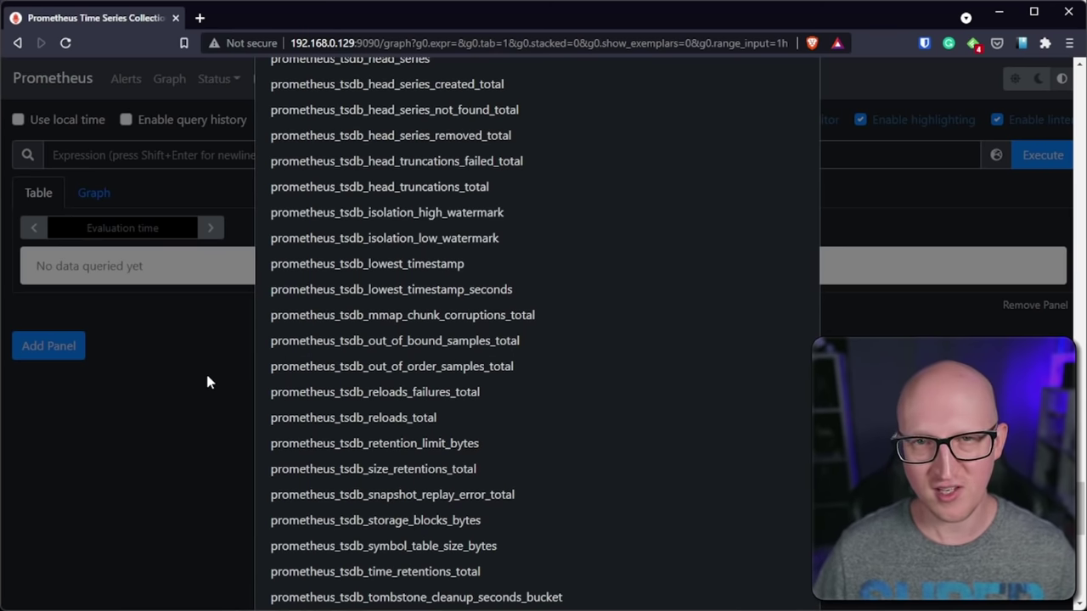
scroll(451, 347, down, 7)
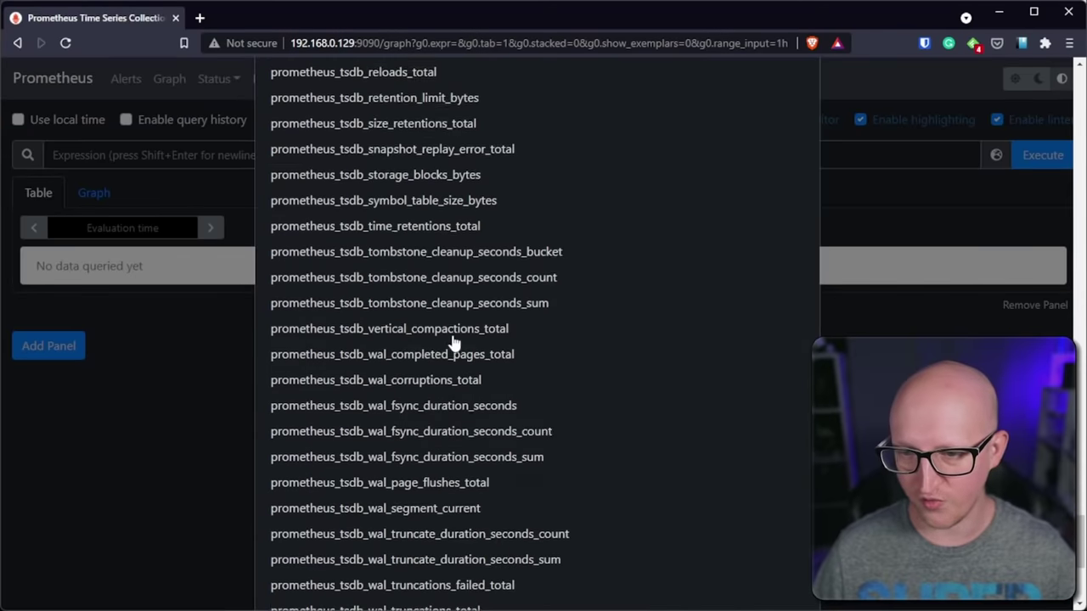
scroll(435, 368, down, 3)
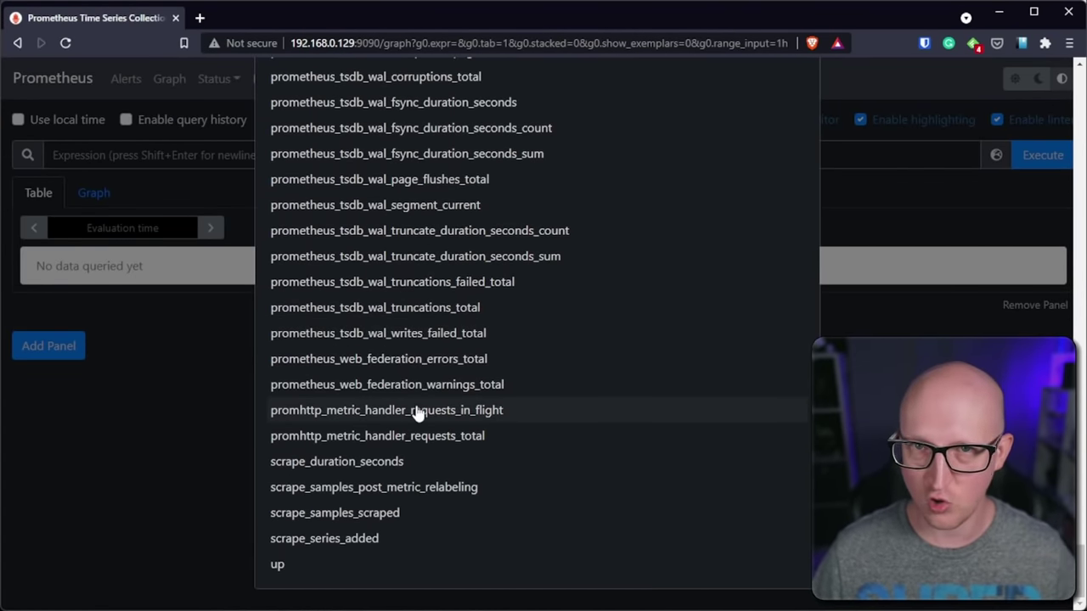
scroll(416, 408, up, 6)
click(206, 412)
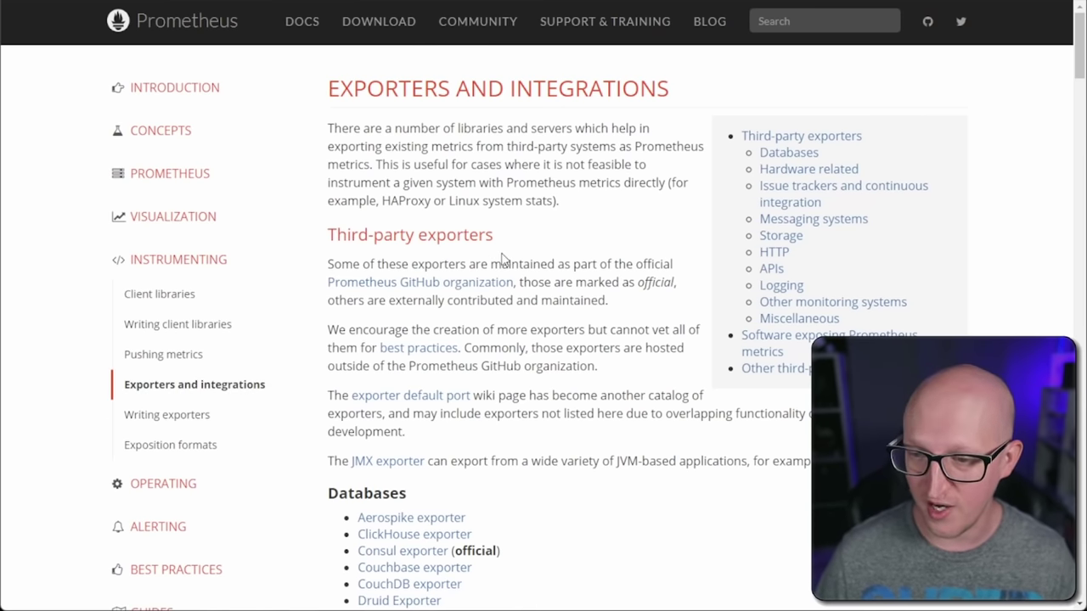
Find 'node' in the exporters list and open the official Node/system metrics exporter repository
scroll(505, 260, down, 3)
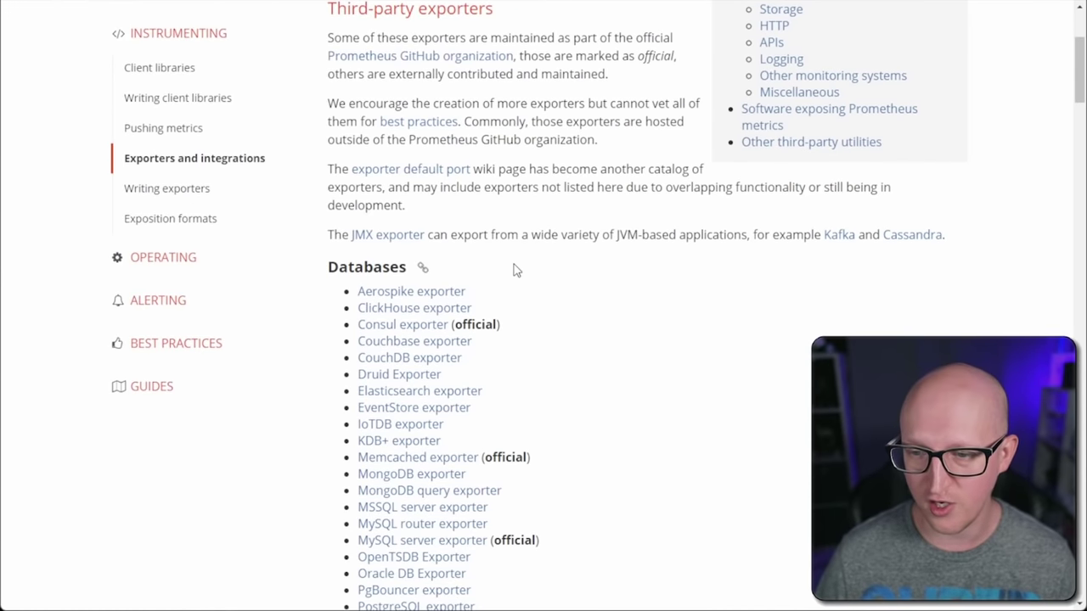
scroll(519, 258, down, 2)
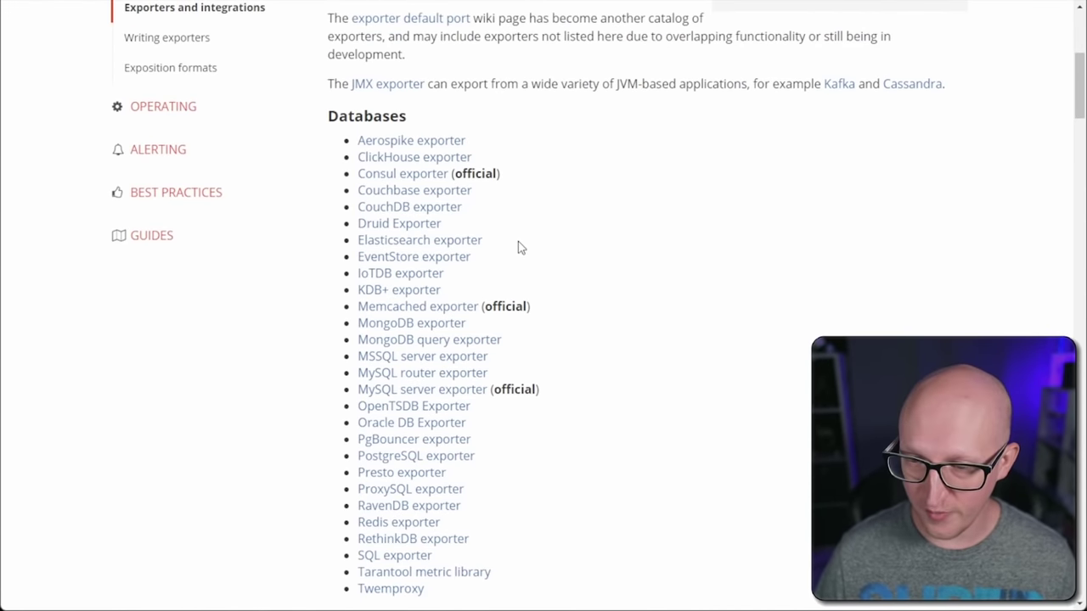
scroll(517, 245, down, 1)
scroll(517, 246, up, 1)
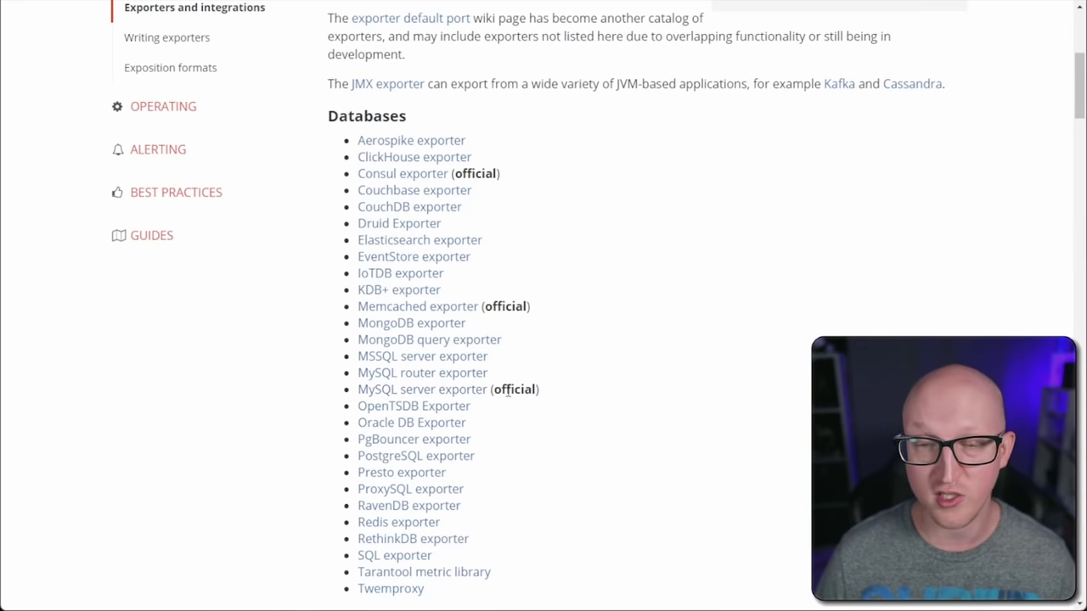
scroll(585, 300, down, 5)
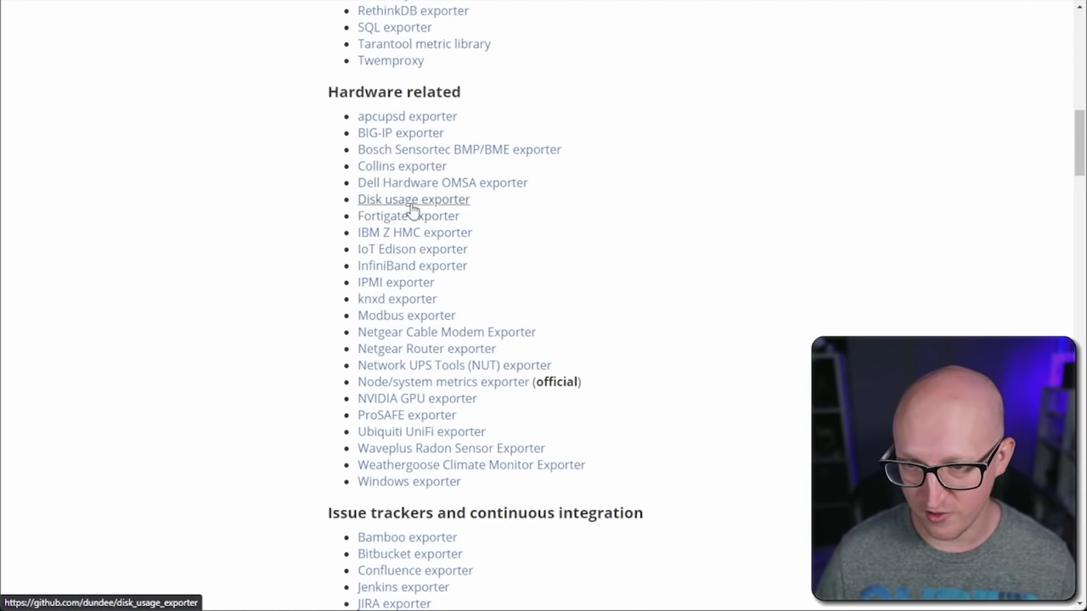
scroll(583, 371, down, 10)
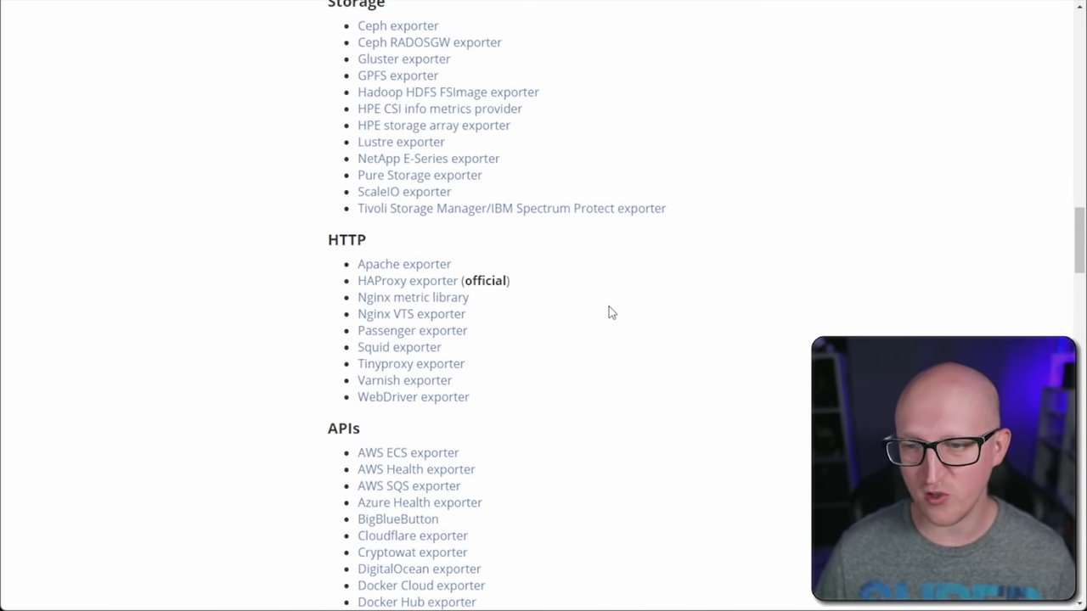
scroll(609, 310, down, 3)
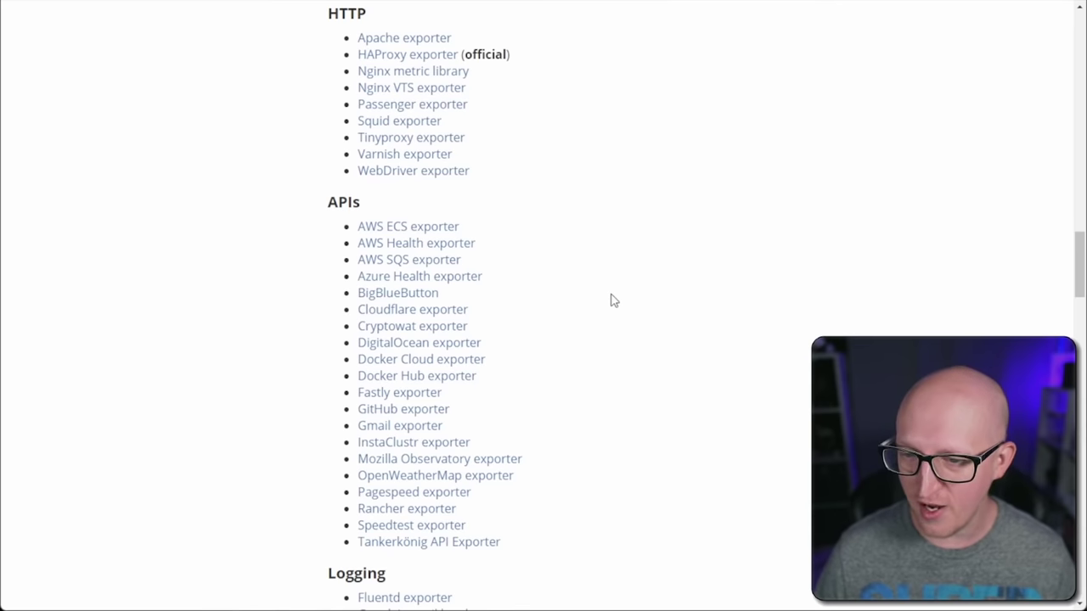
scroll(610, 301, down, 1)
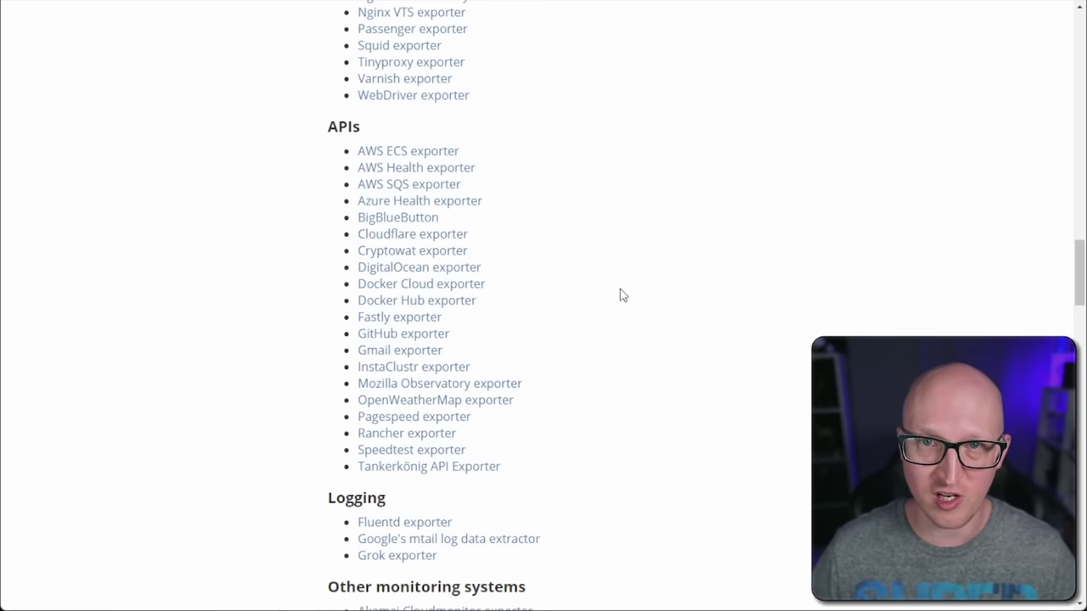
scroll(551, 338, down, 15)
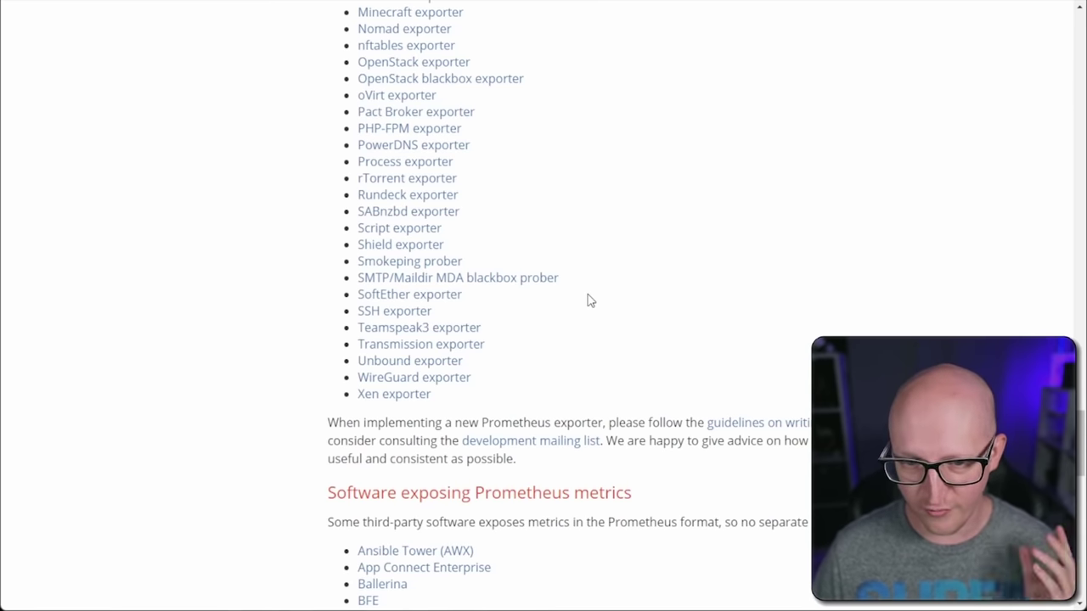
key(ctrl+f)
text(node)
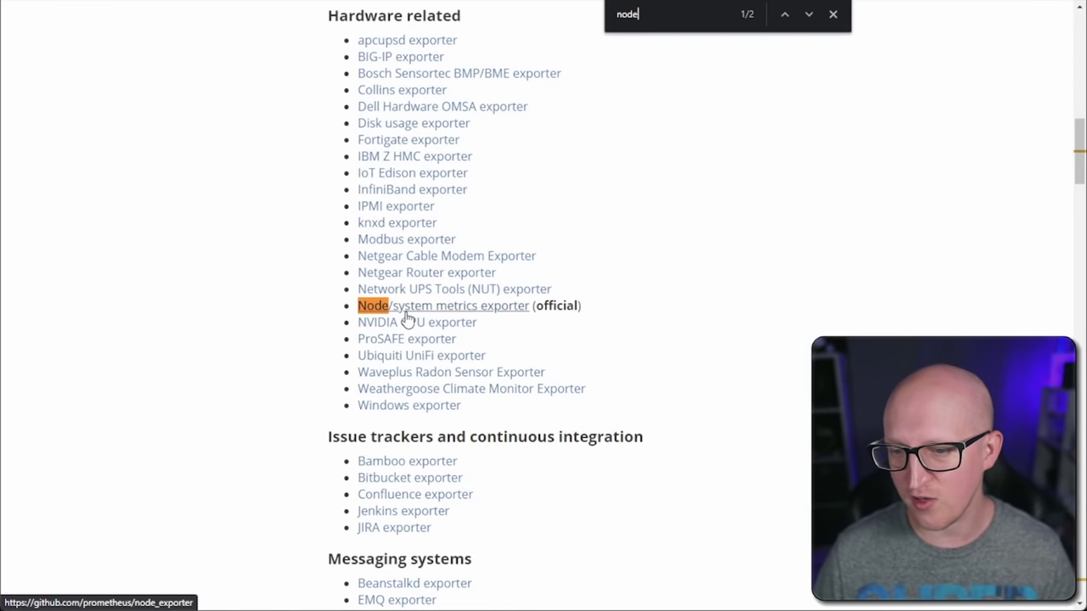
click(455, 304)
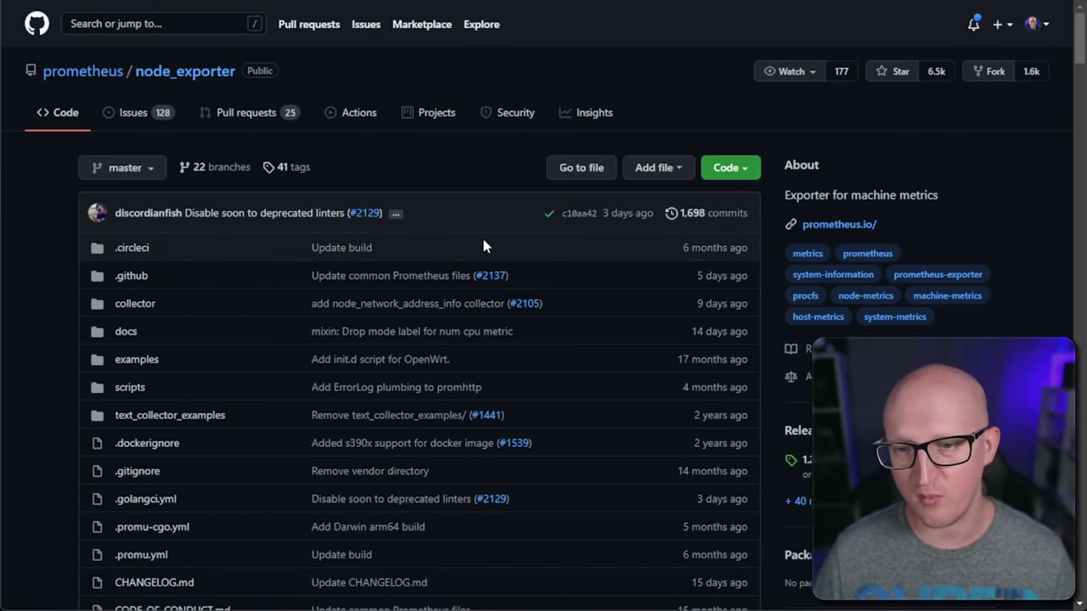
Scroll the node_exporter README down to its Docker section
scroll(484, 246, down, 15)
drag(458, 233, 541, 254)
click(336, 263)
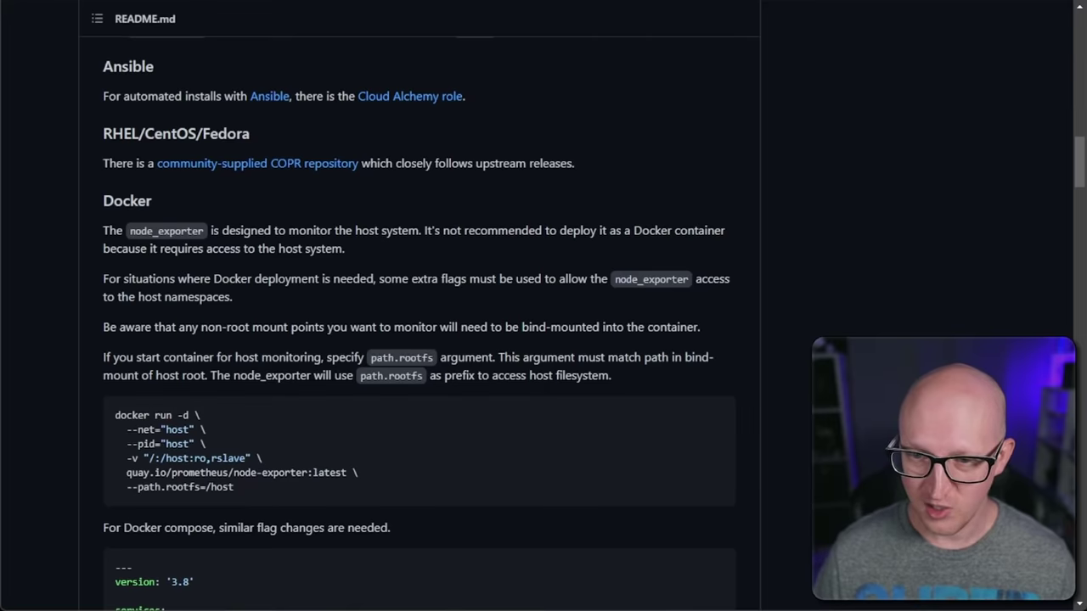
scroll(186, 306, down, 1)
scroll(246, 383, down, 1)
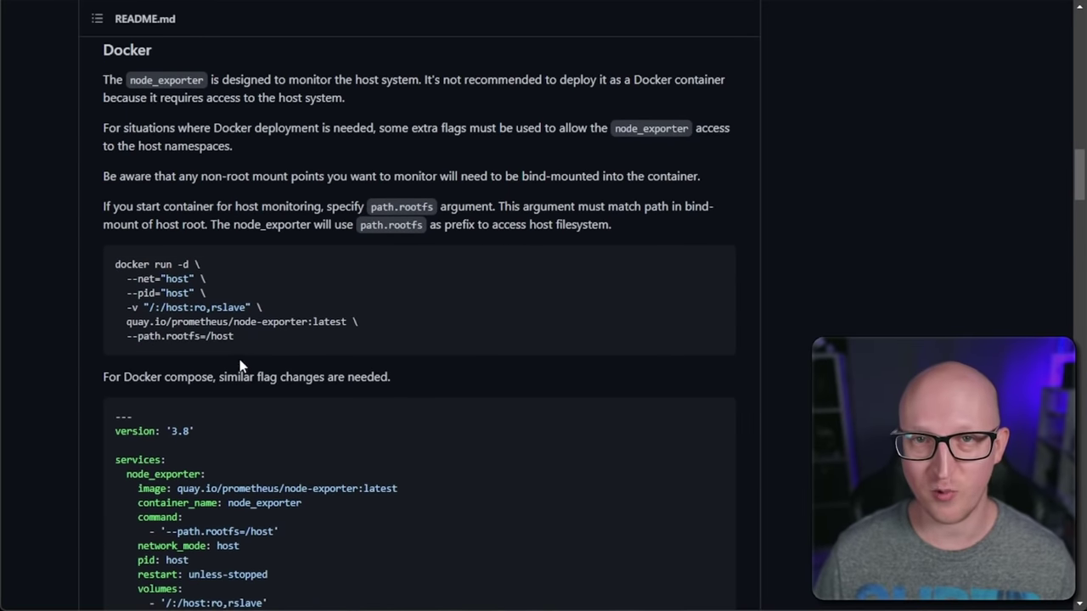
scroll(260, 306, down, 1)
scroll(260, 306, up, 1)
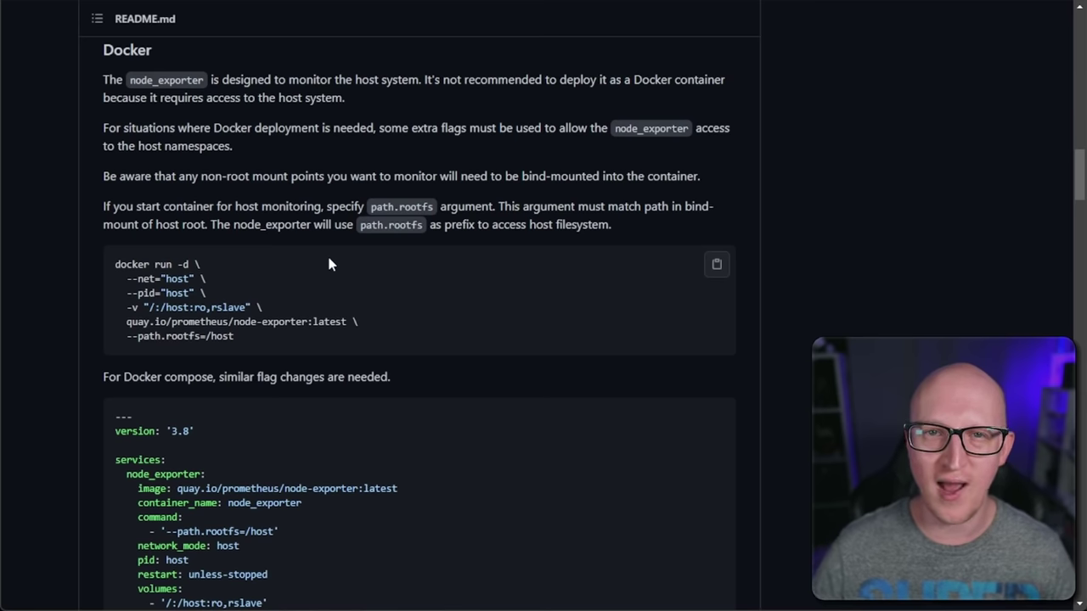
Point out the ro volume option and select the compose example's node_exporter service settings
scroll(293, 333, down, 1)
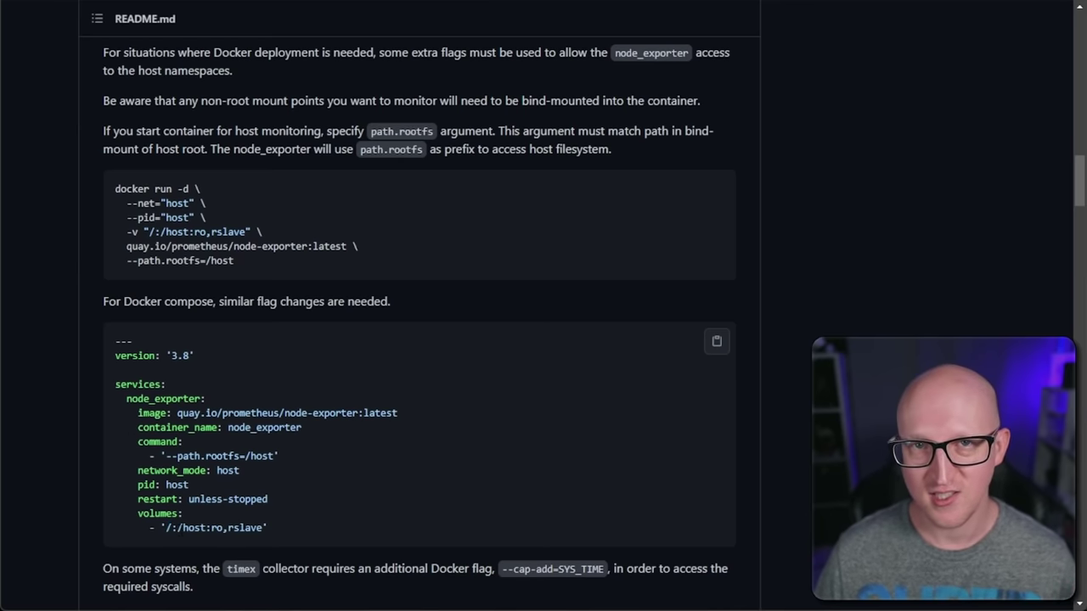
scroll(297, 501, down, 2)
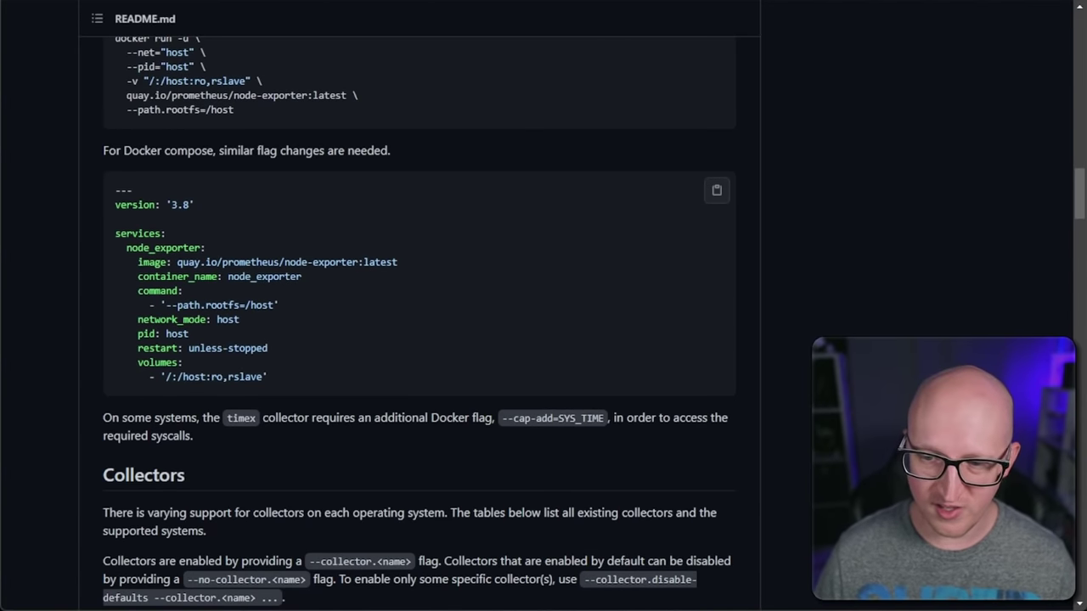
double_click(216, 376)
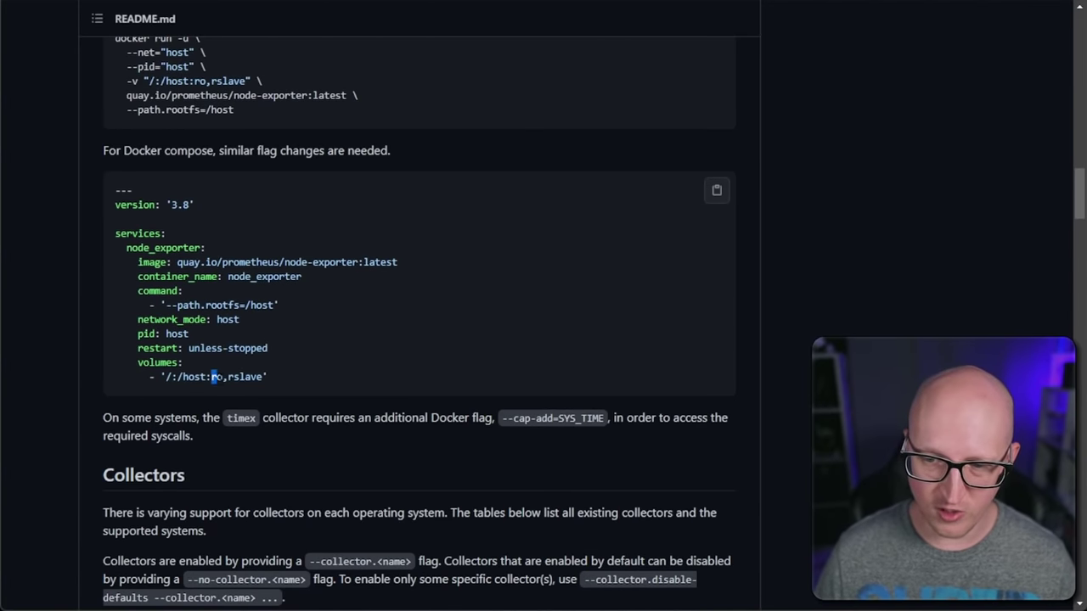
click(258, 383)
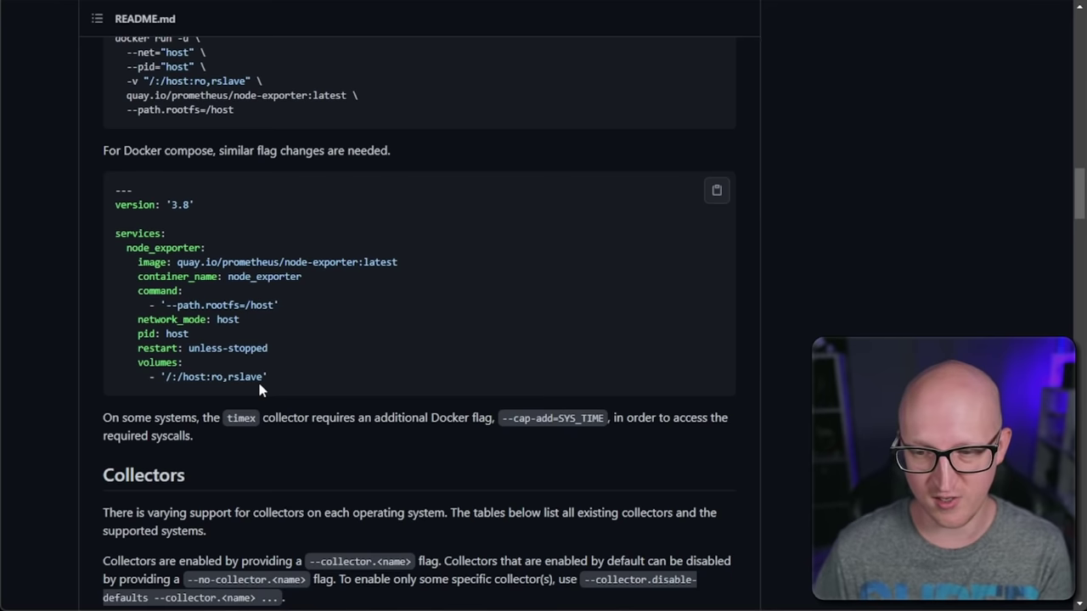
drag(285, 383, 117, 188)
Open exporters/node_exporter/docker-compose.yml in the boilerplates repo and select lines 5–13
click(336, 367)
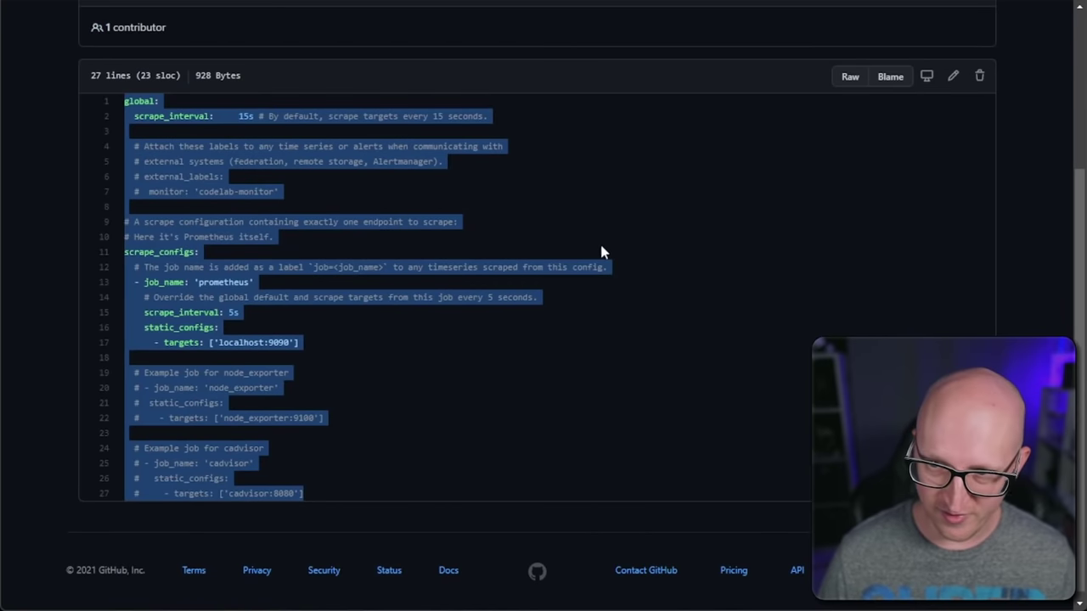
click(602, 250)
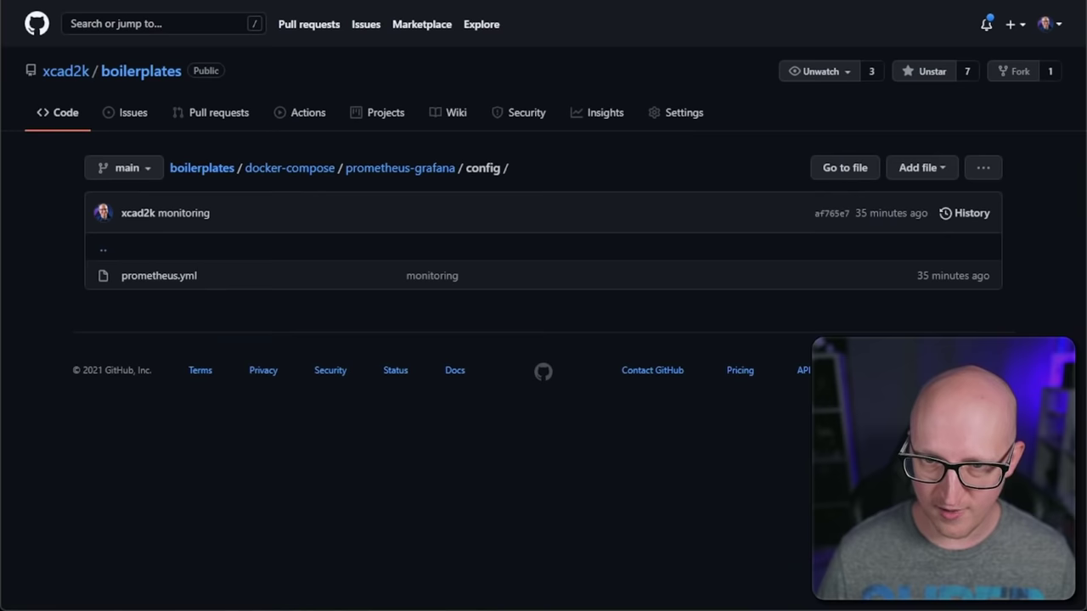
key(alt+Left)
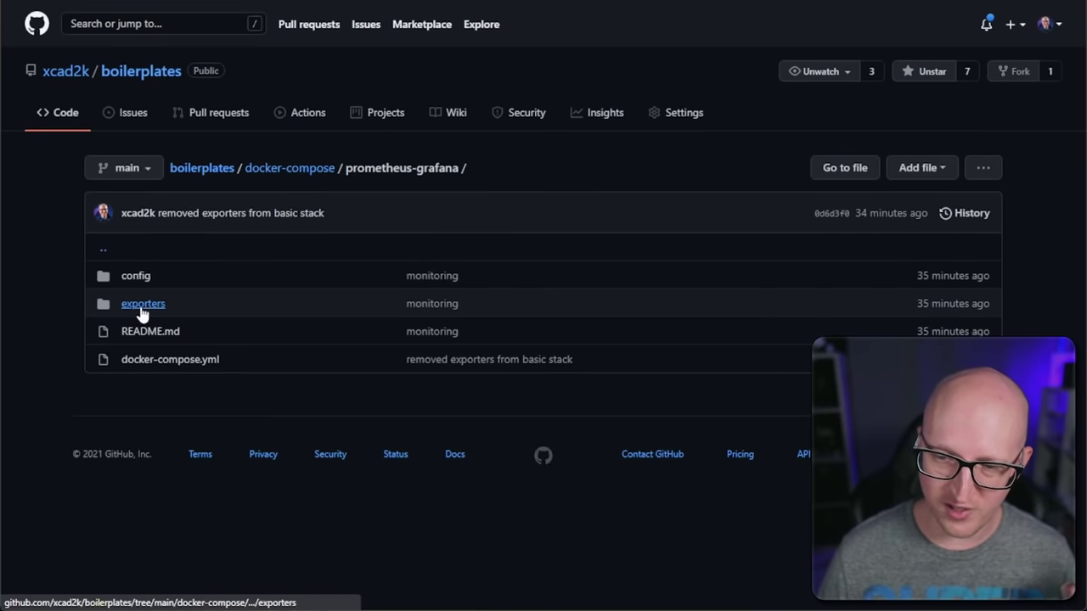
click(145, 306)
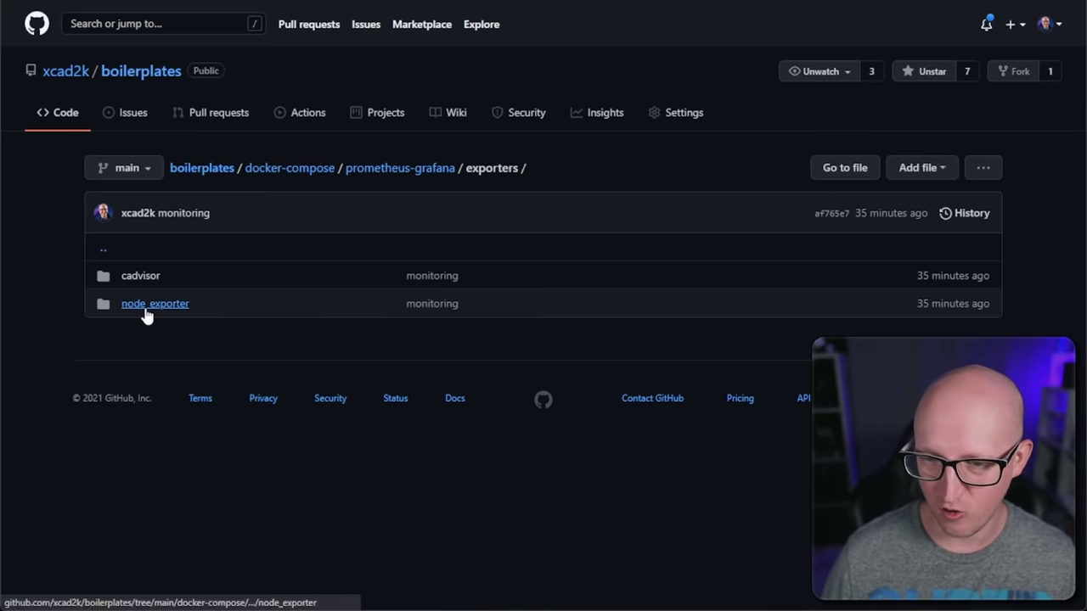
click(146, 308)
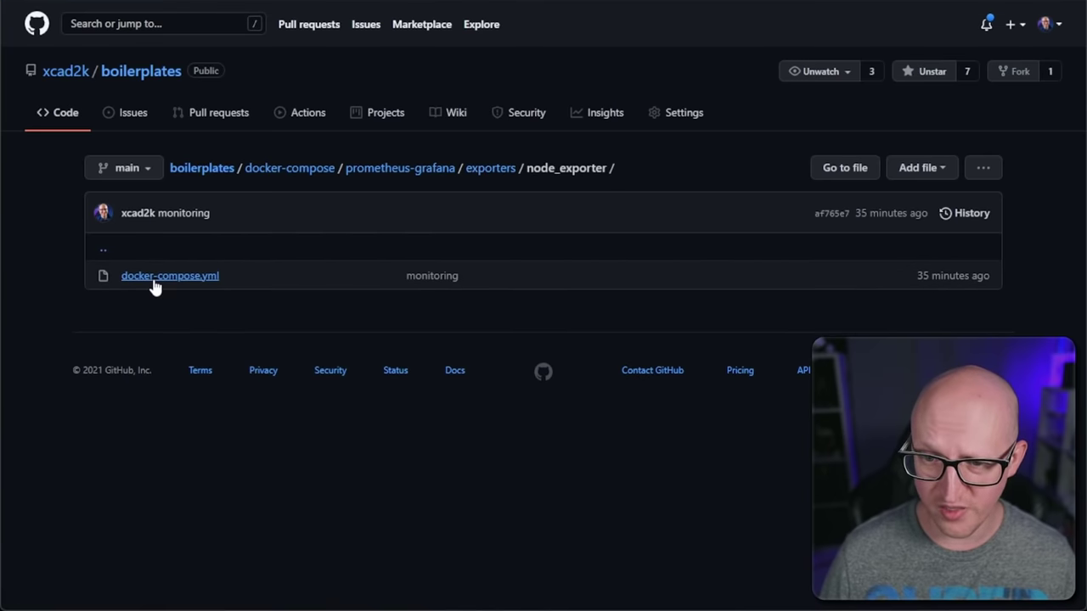
click(155, 285)
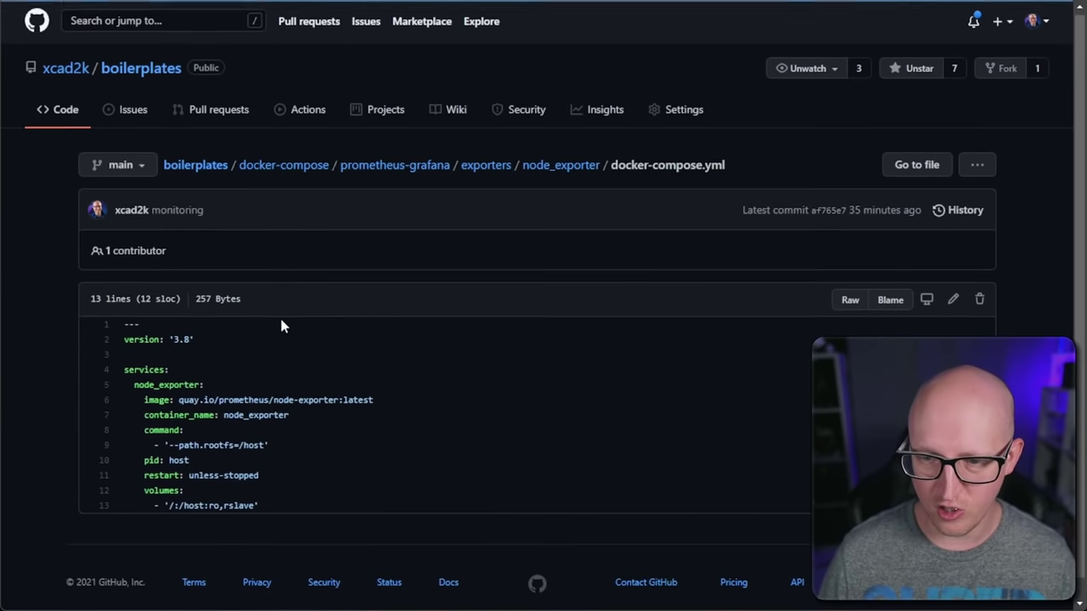
scroll(255, 437, down, 1)
drag(268, 486, 128, 367)
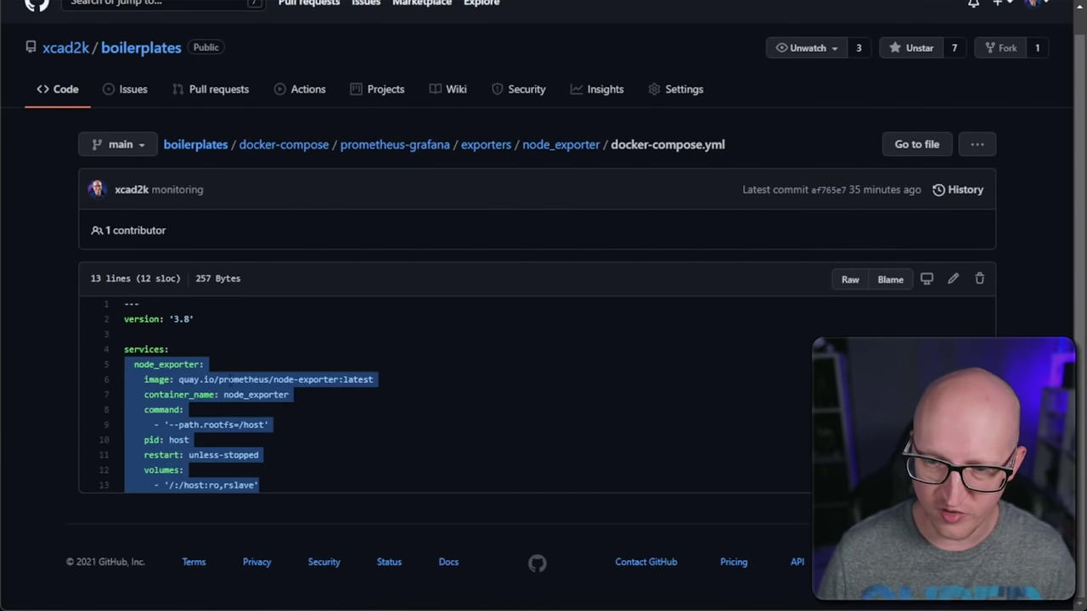
Open the monitoring stack's compose file in Portainer and scroll to the grafana service
key(alt+Tab)
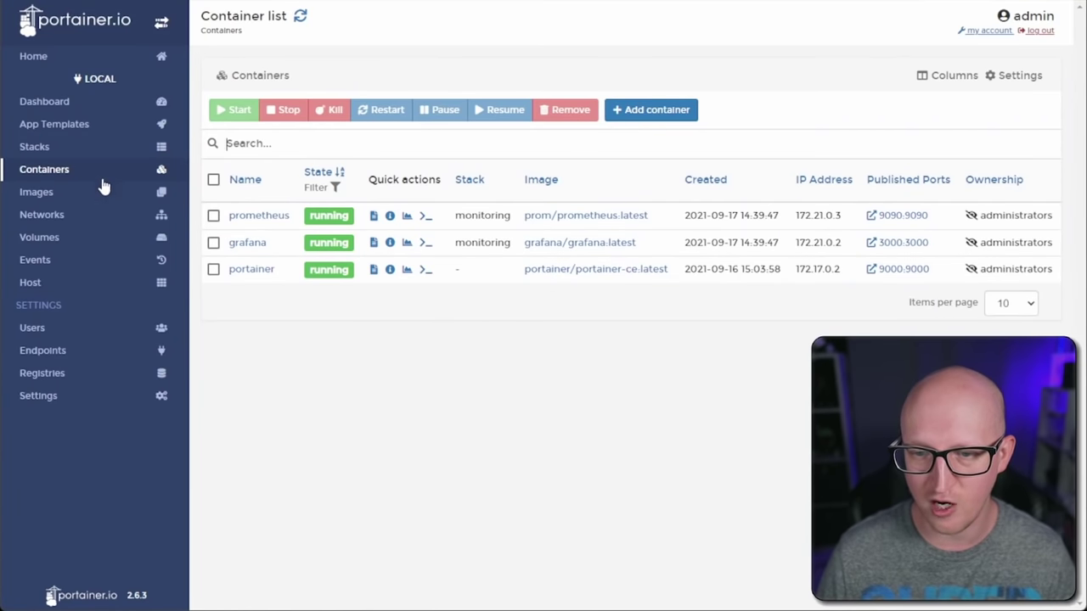
click(71, 152)
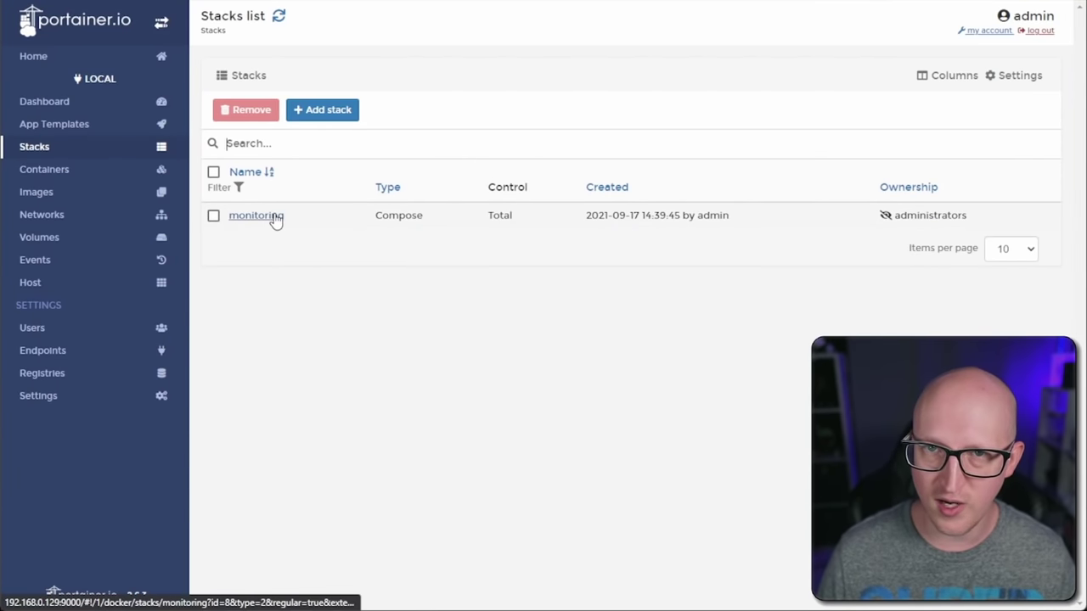
click(255, 216)
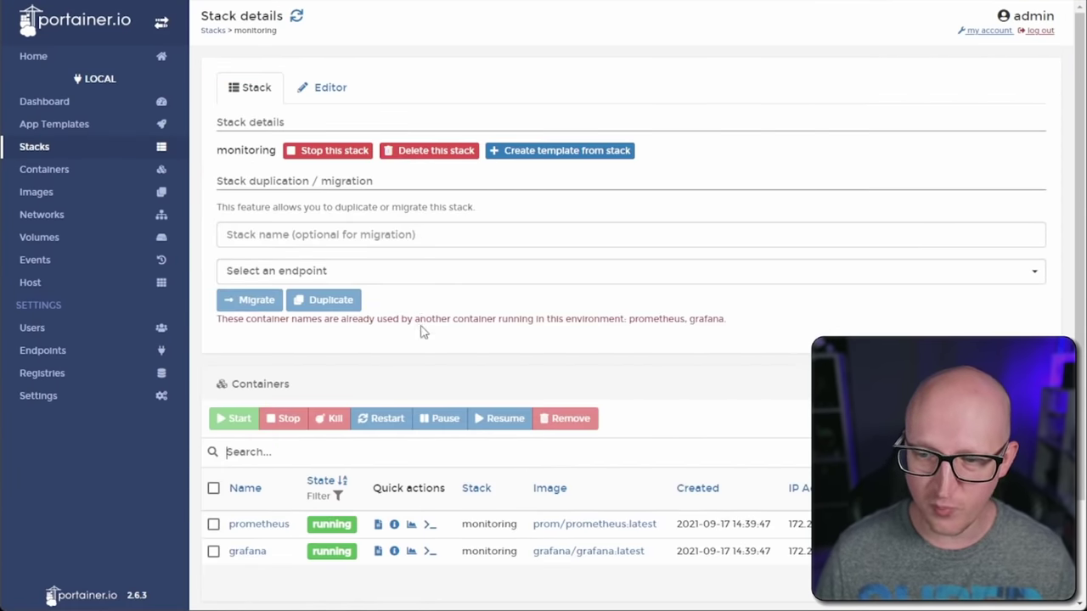
scroll(422, 331, down, 3)
scroll(422, 321, up, 3)
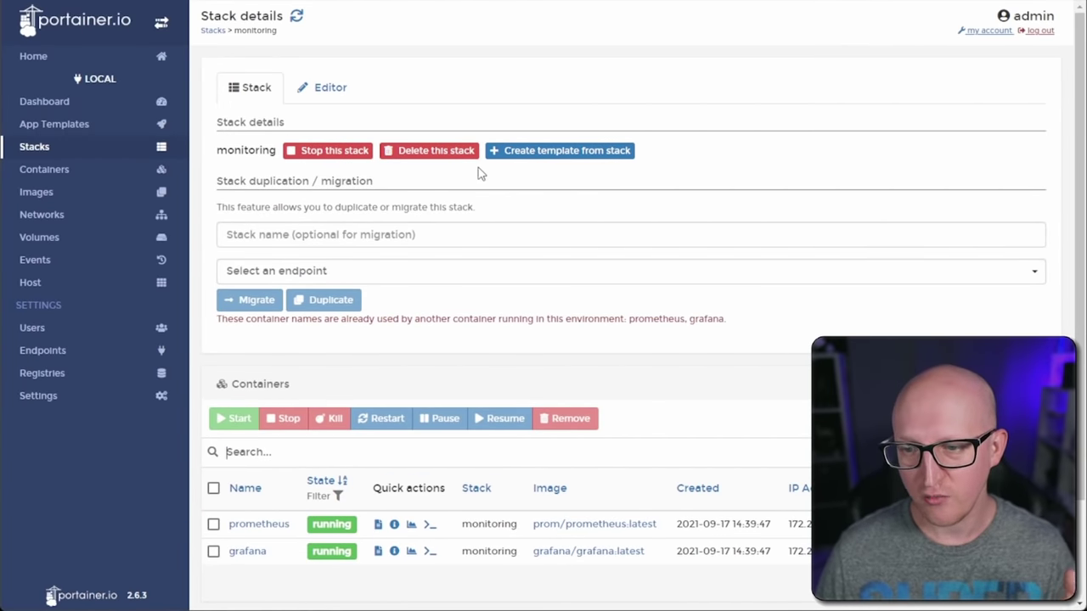
scroll(457, 290, down, 3)
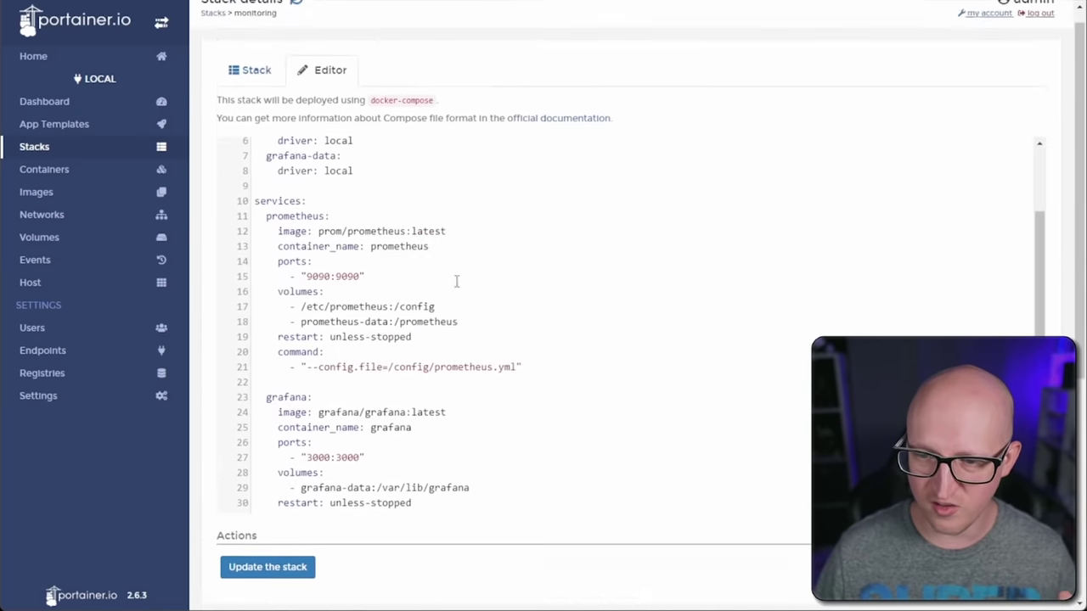
scroll(456, 283, down, 3)
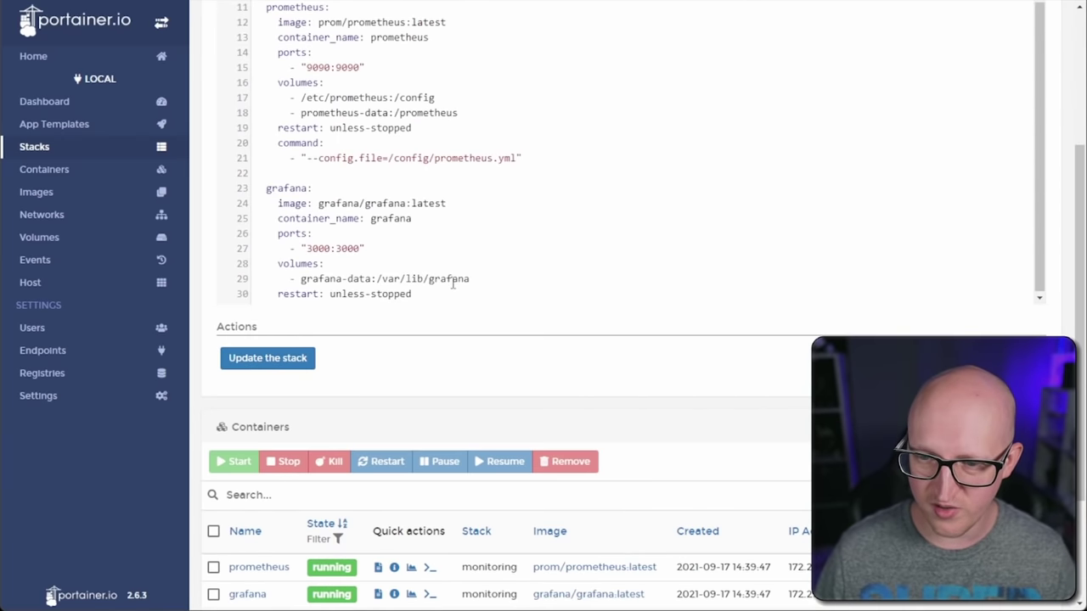
Paste the node_exporter service block below grafana, aligned at the same indentation
key(Return)
key(Return)
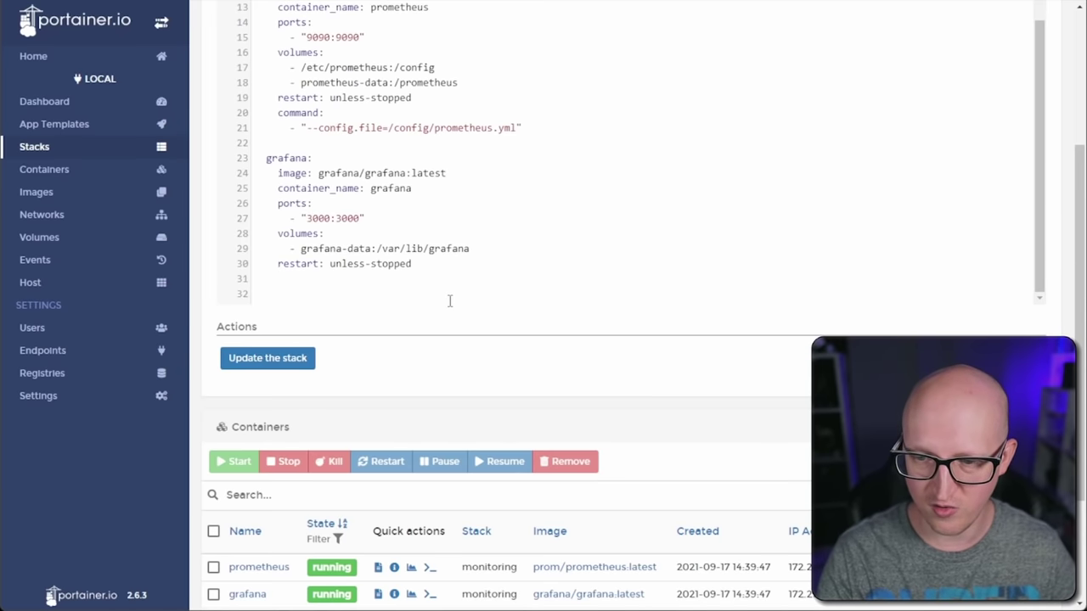
key(ctrl+v)
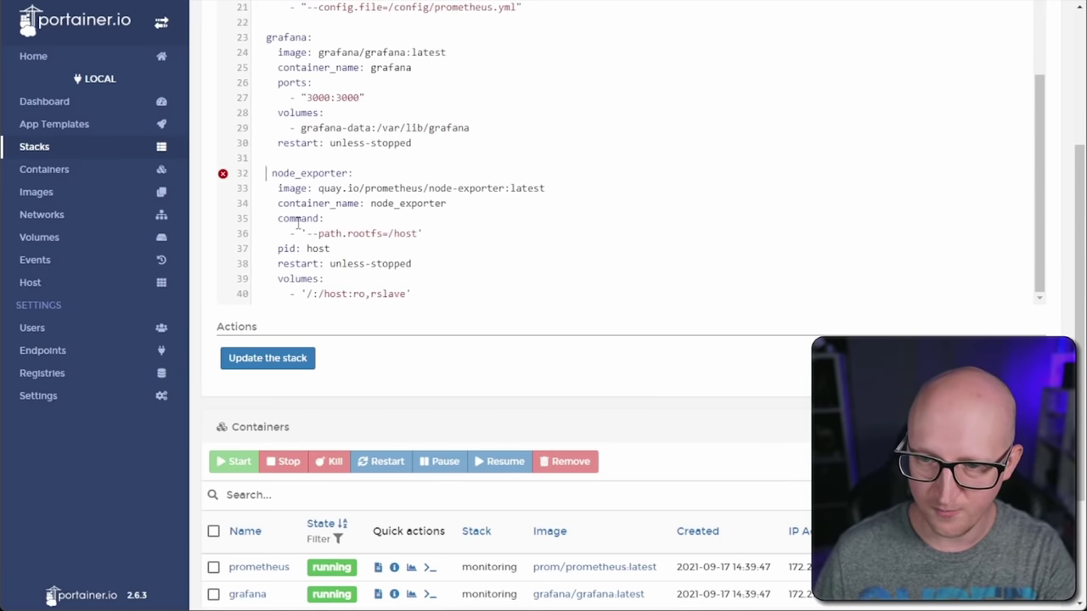
key(Delete)
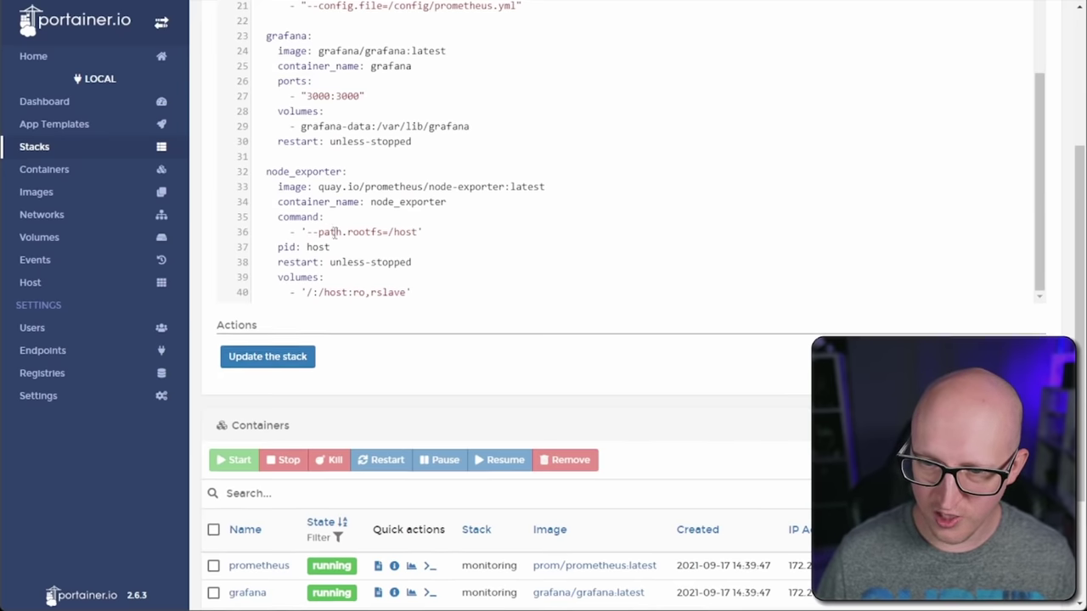
scroll(373, 238, down, 1)
scroll(417, 246, up, 1)
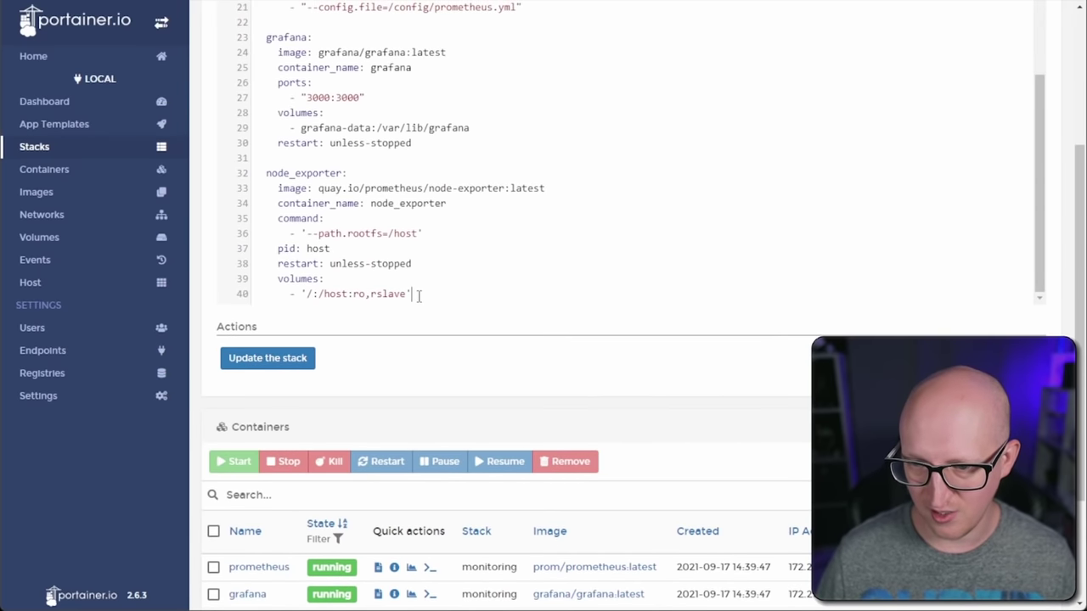
key(Return)
key(Return)
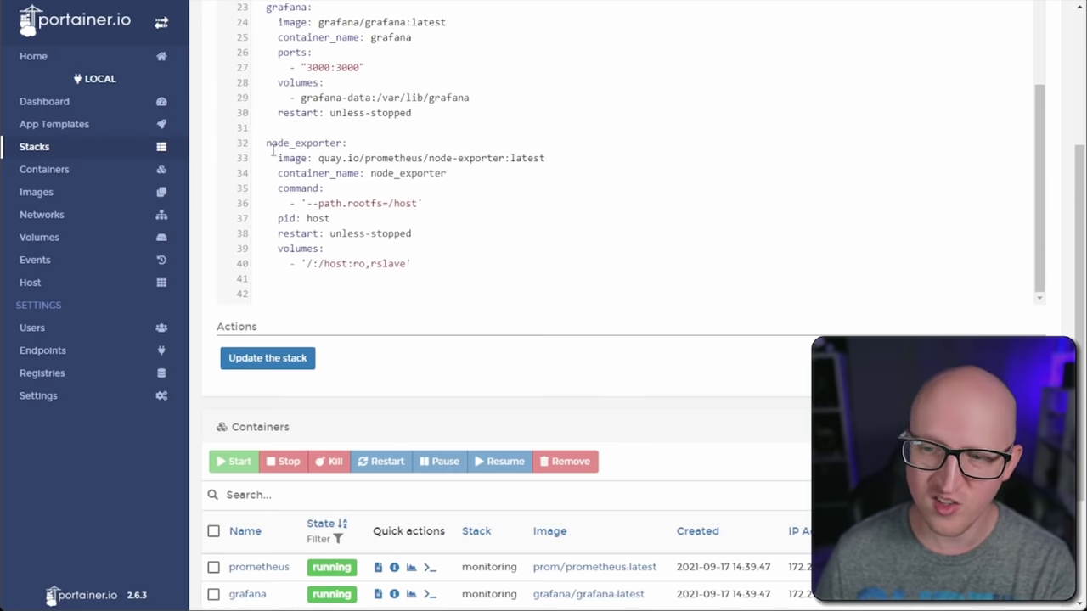
drag(265, 143, 414, 219)
click(439, 253)
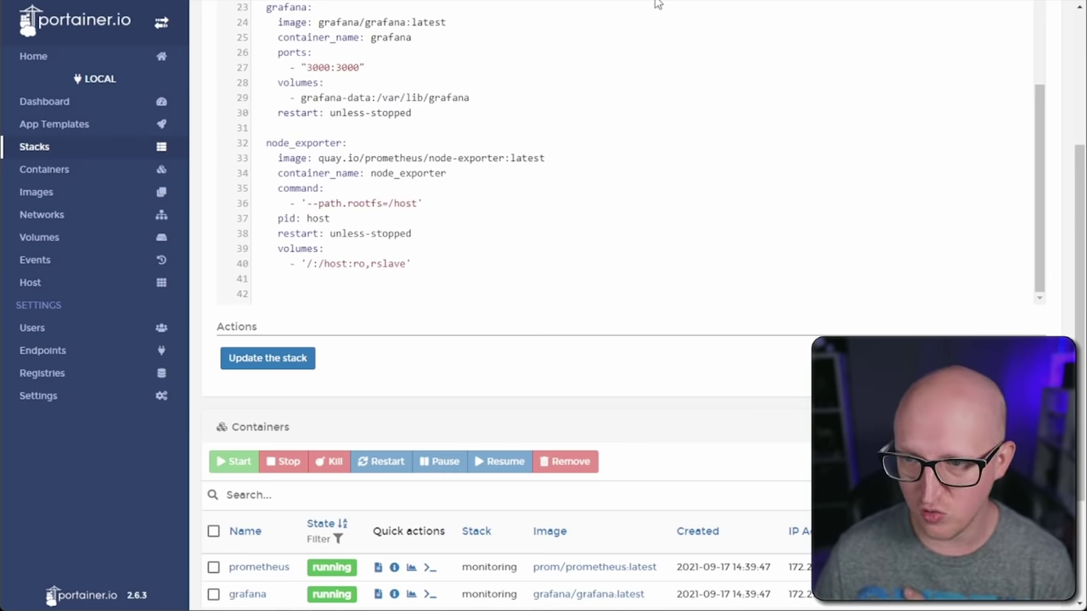
click(601, 4)
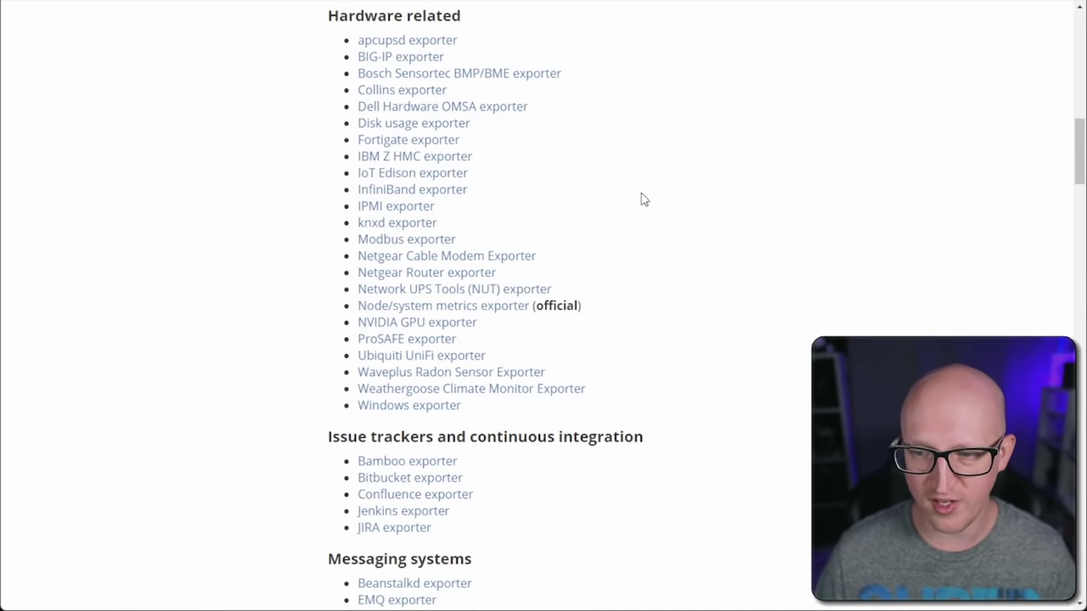
Search the exporters page for 'docker', then 'cadvis', to locate the cAdvisor entry
key(ctrl+f)
text(docke)
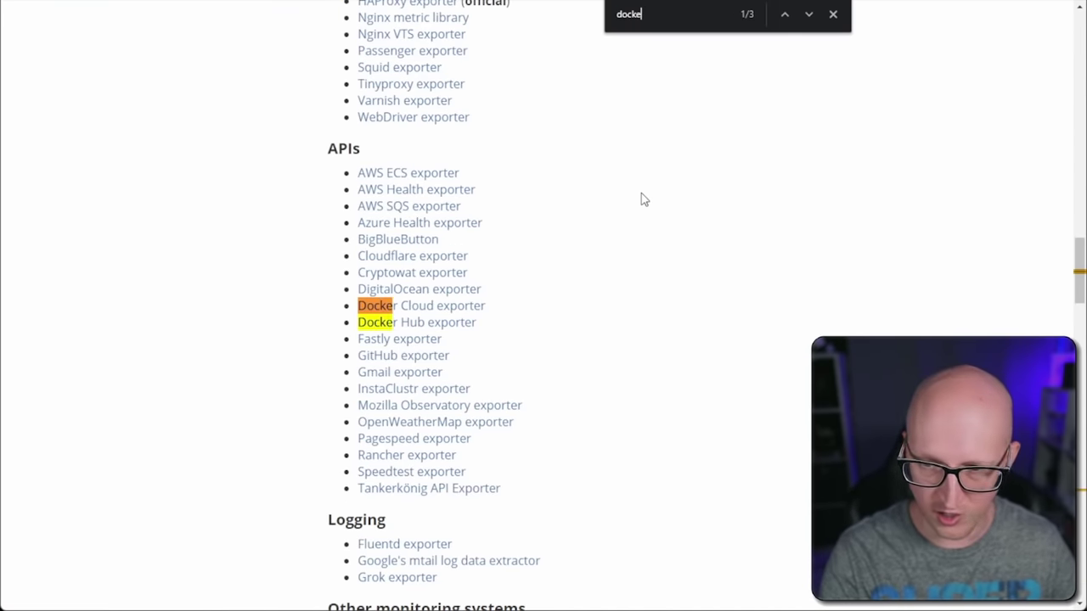
text(r)
key(Return)
key(Return)
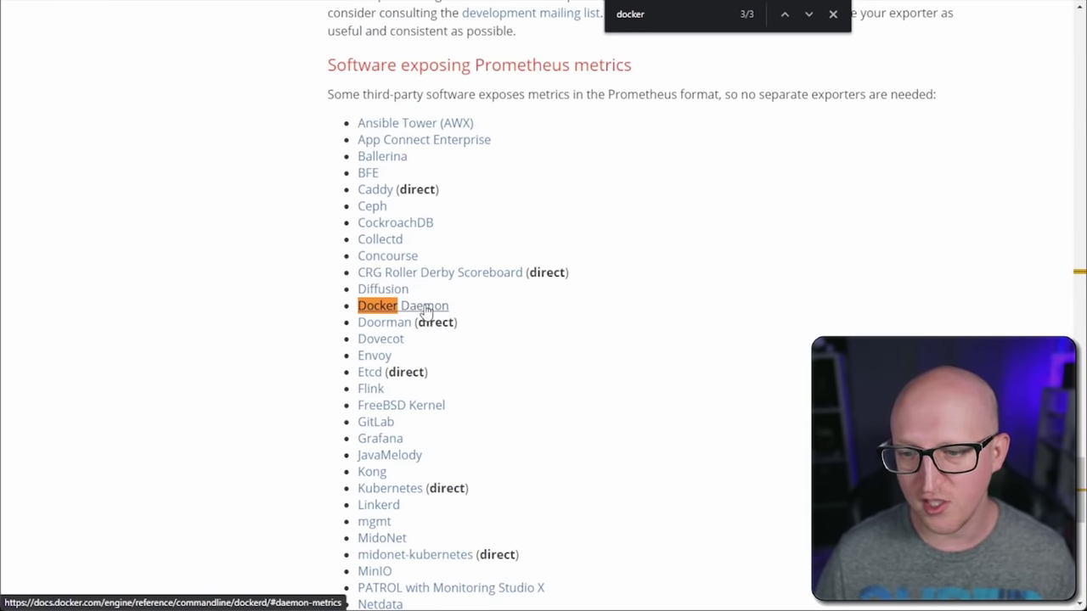
key(Escape)
key(ctrl+f)
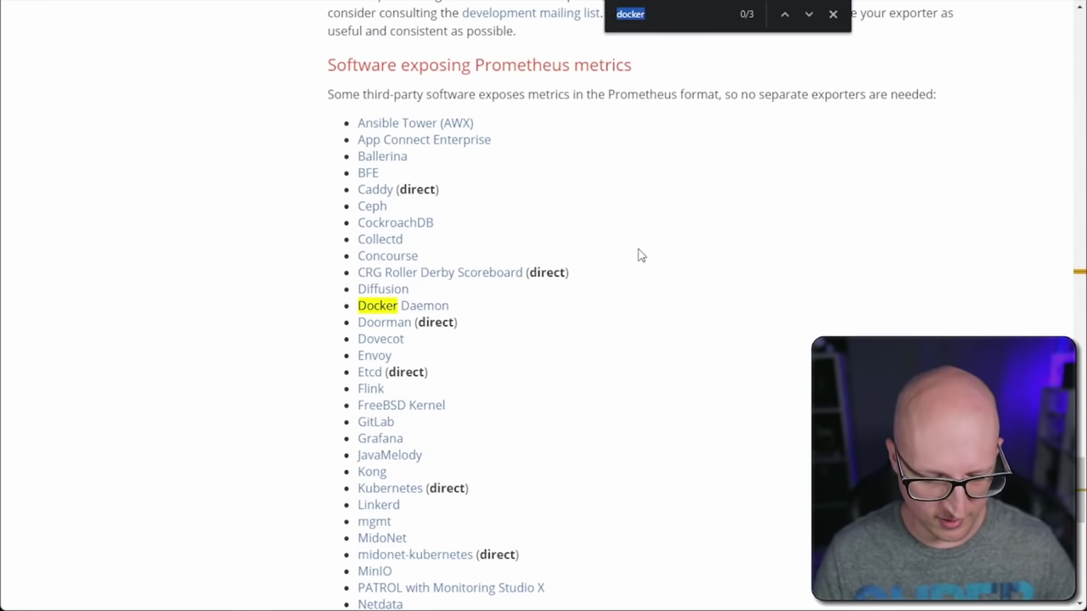
text(cadvis)
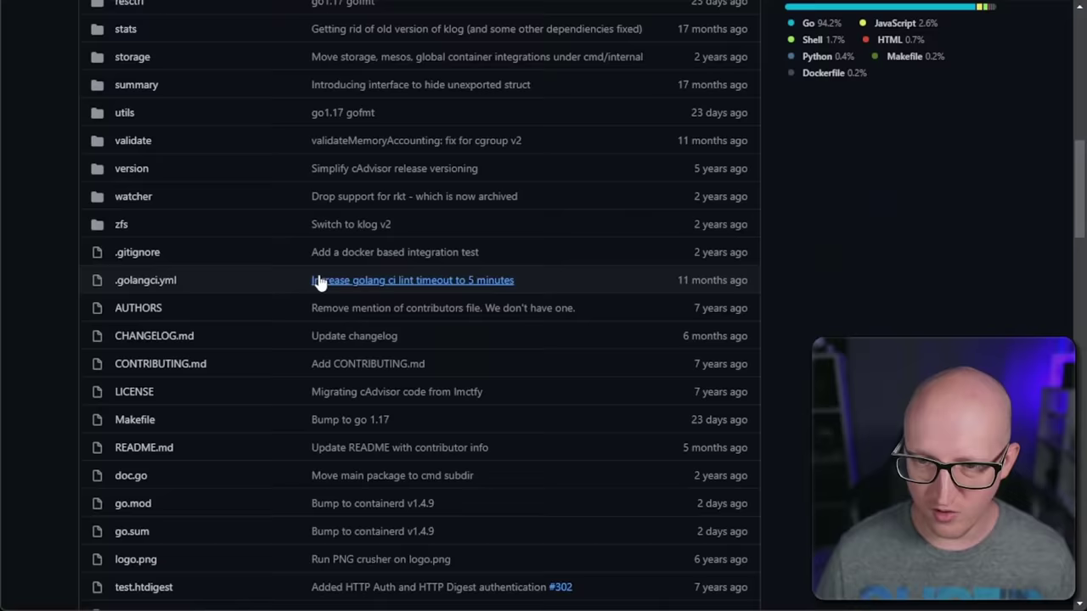
scroll(323, 280, down, 8)
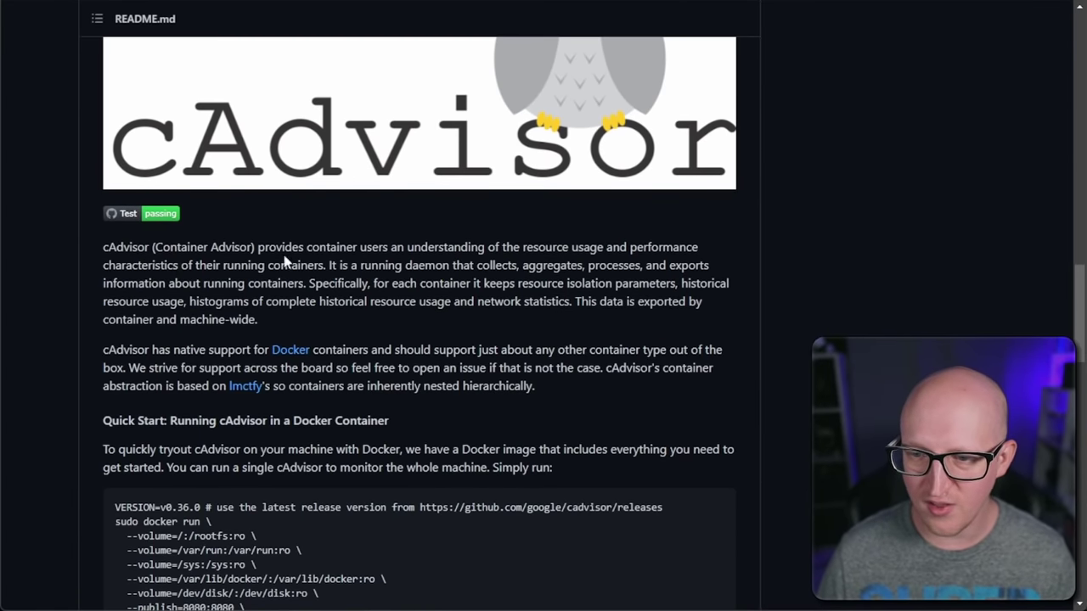
drag(276, 247, 405, 247)
click(523, 247)
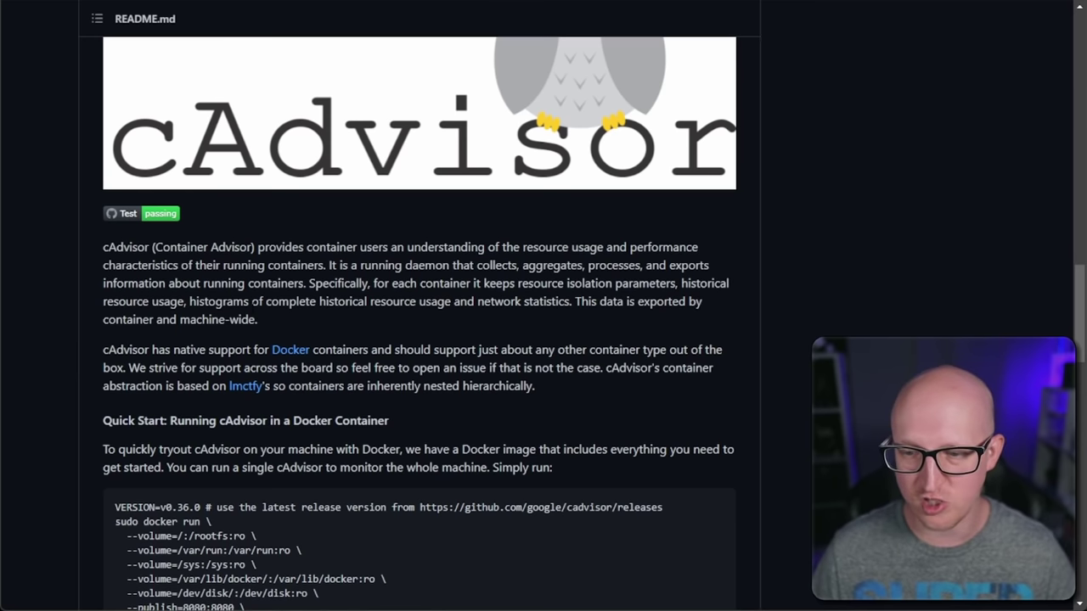
Scroll the cAdvisor README down to its Quick Start docker run command
scroll(420, 323, down, 2)
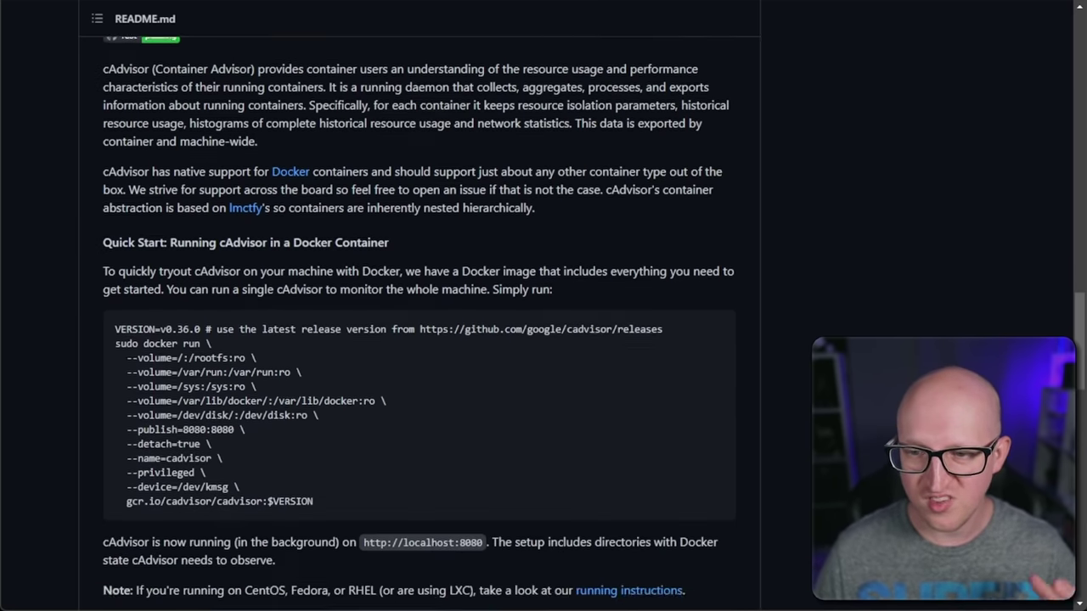
scroll(311, 315, down, 1)
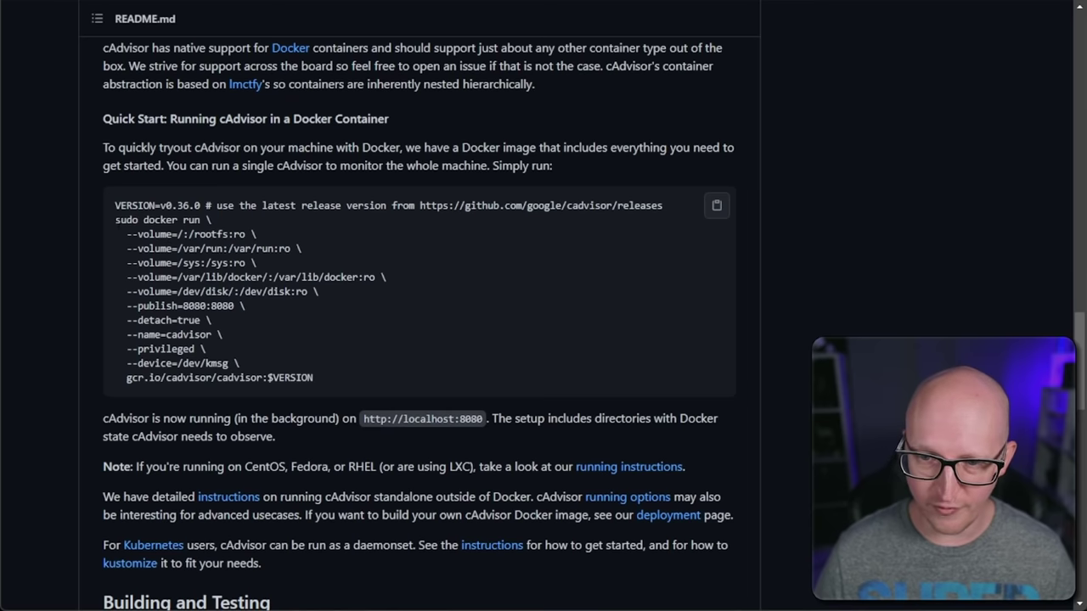
drag(116, 214, 313, 358)
click(457, 164)
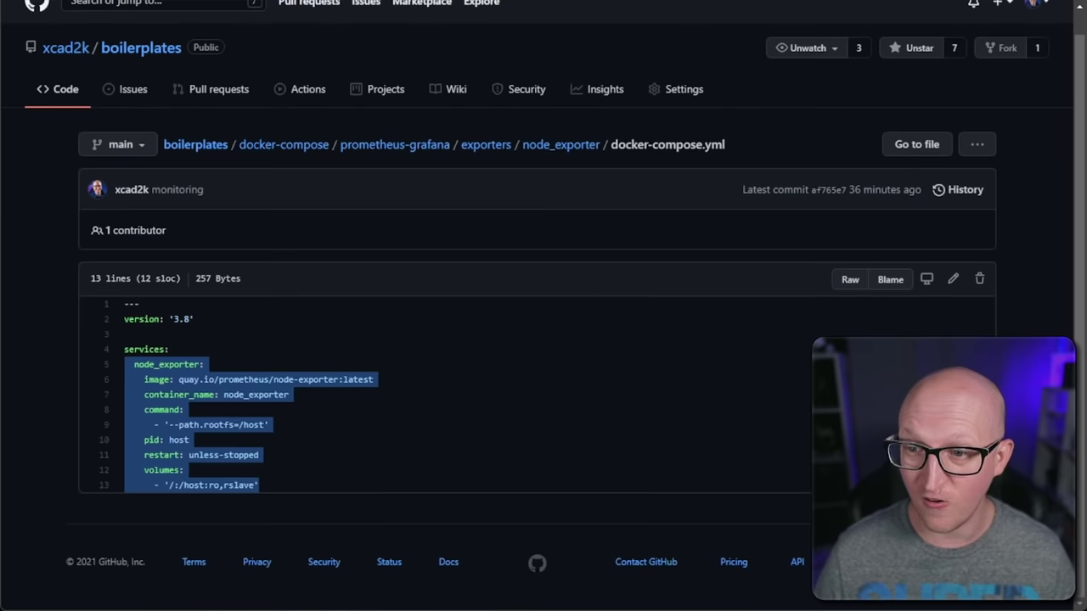
Open exporters/cadvisor/docker-compose.yml on GitHub and copy its cadvisor service block
key(alt+Left)
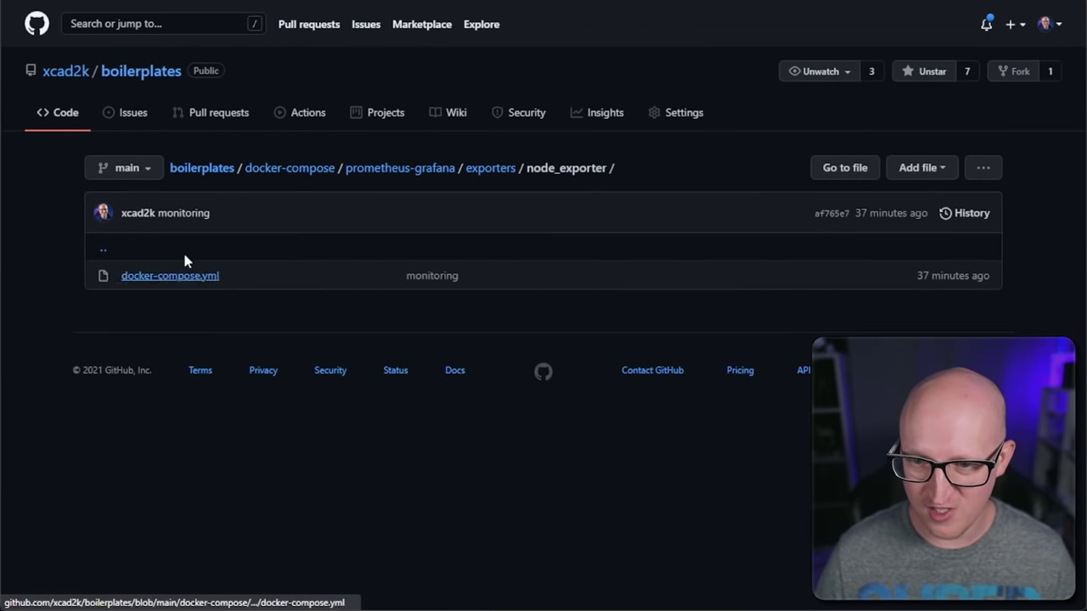
key(alt+Left)
click(153, 281)
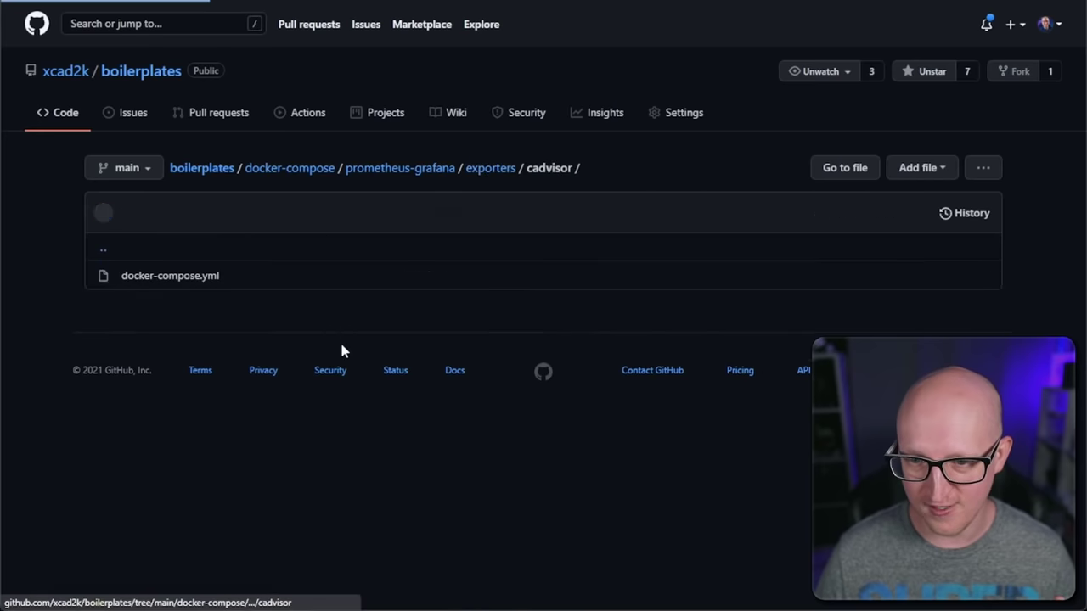
drag(213, 485, 122, 302)
key(ctrl+c)
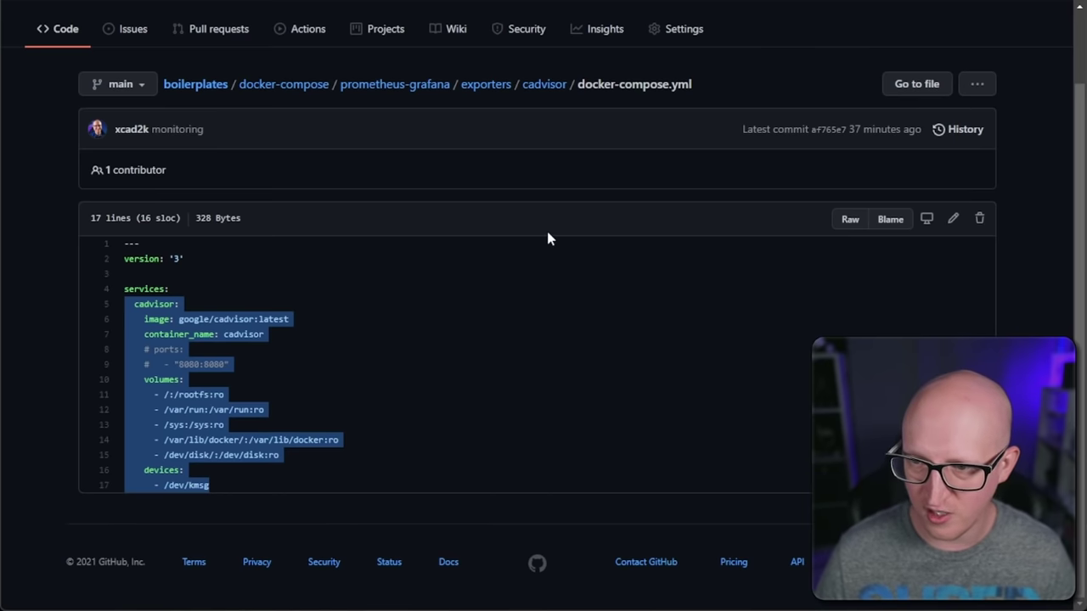
Paste the cadvisor service at the end of the Portainer stack file, fix its indent, and update the stack
click(665, 4)
click(399, 294)
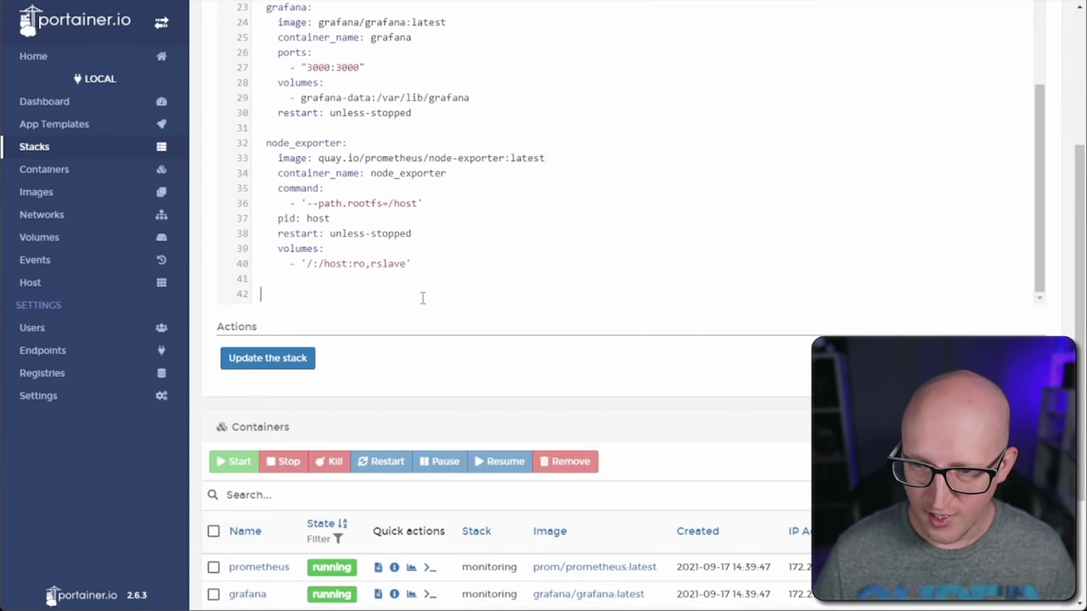
key(ctrl+v)
click(272, 113)
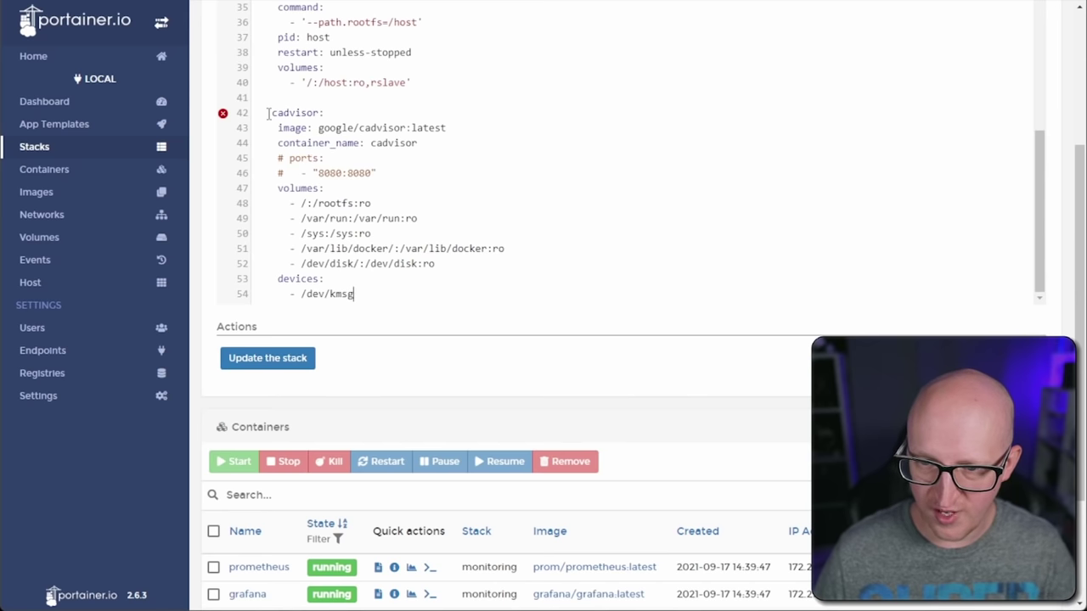
key(BackSpace)
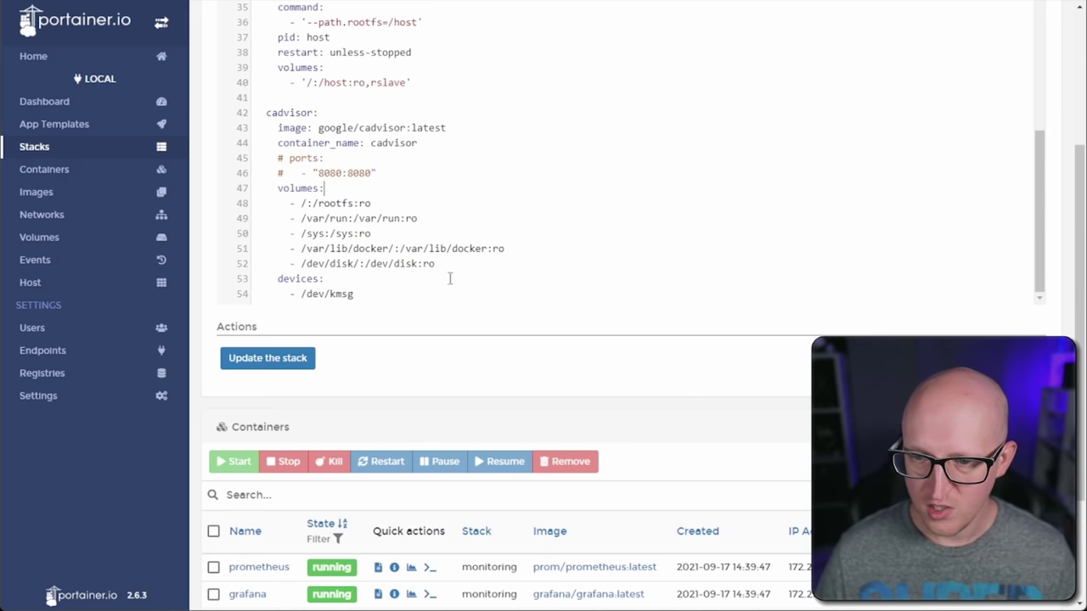
click(268, 361)
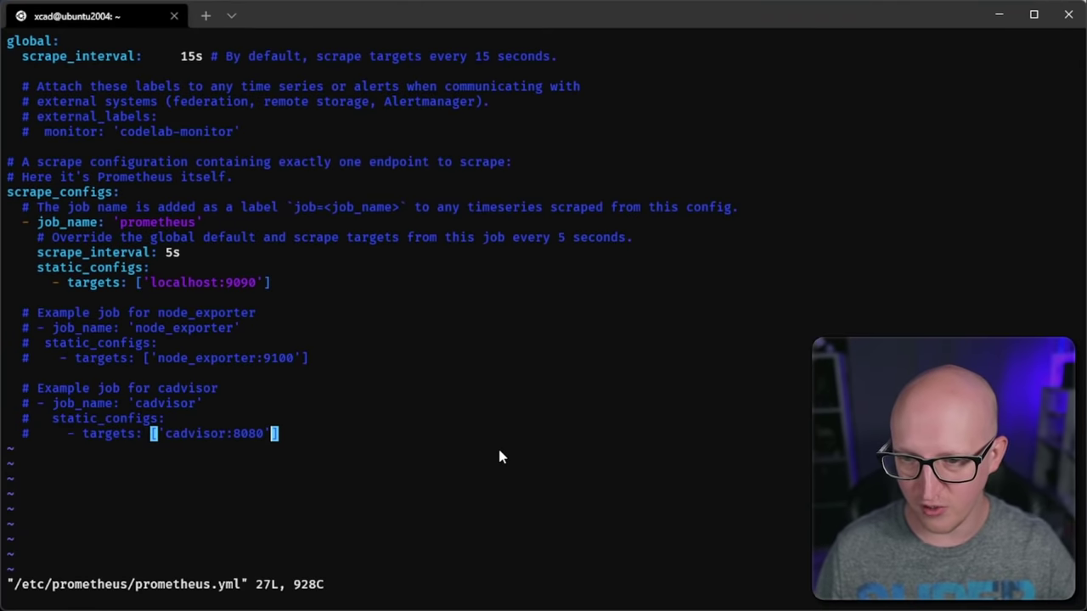
Uncomment the node_exporter scrape job (node_exporter:9100) in prometheus.yml
key(Up)
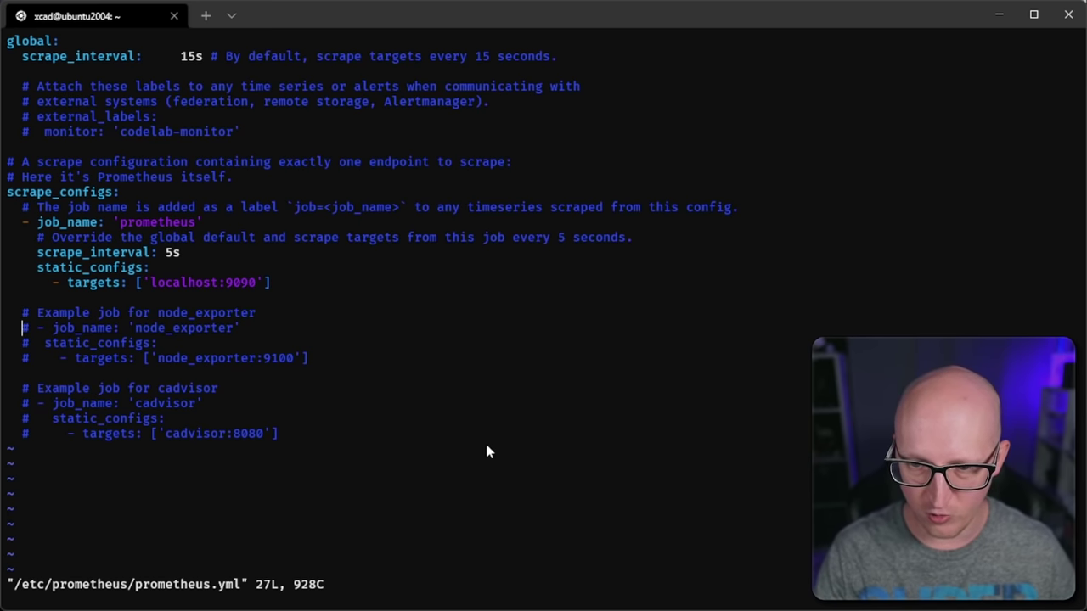
key(x)
key(x)
key(Down)
key(x)
key(x)
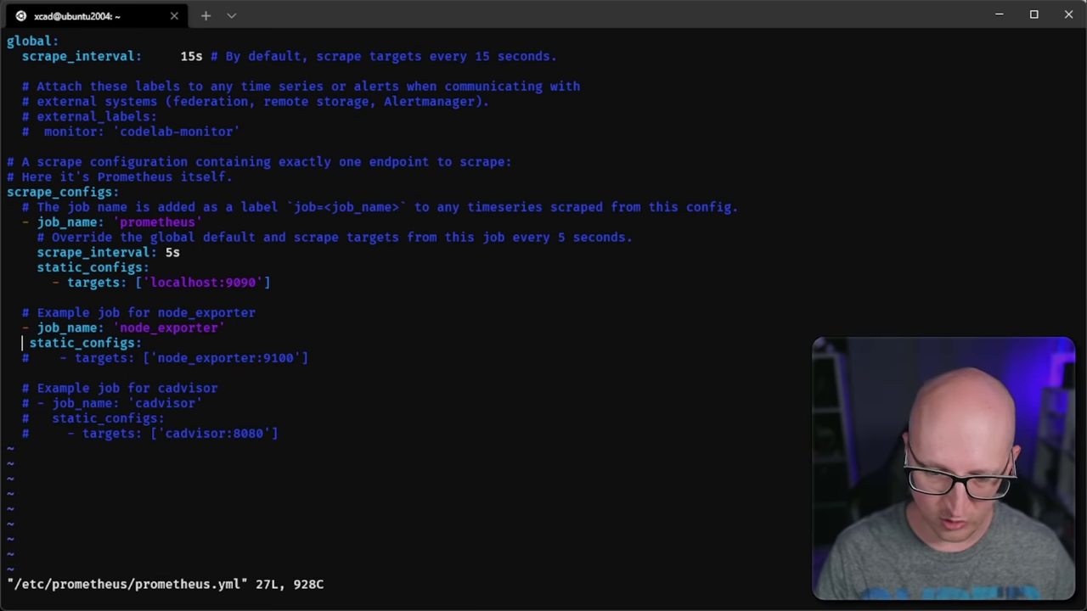
key(i)
key(Down)
key(Left)
key(Delete)
click(180, 358)
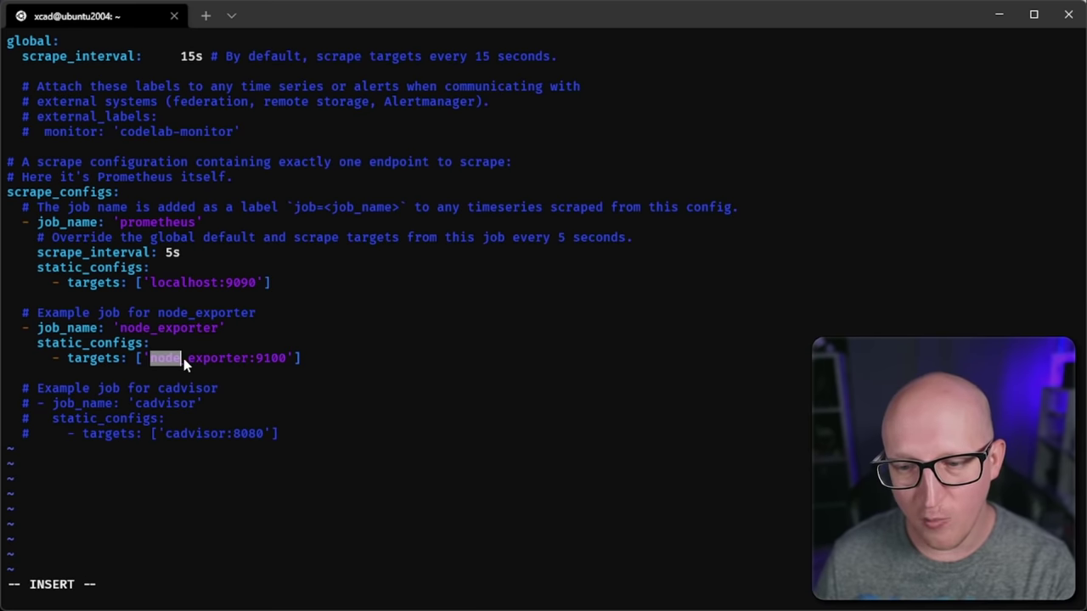
drag(183, 358, 248, 358)
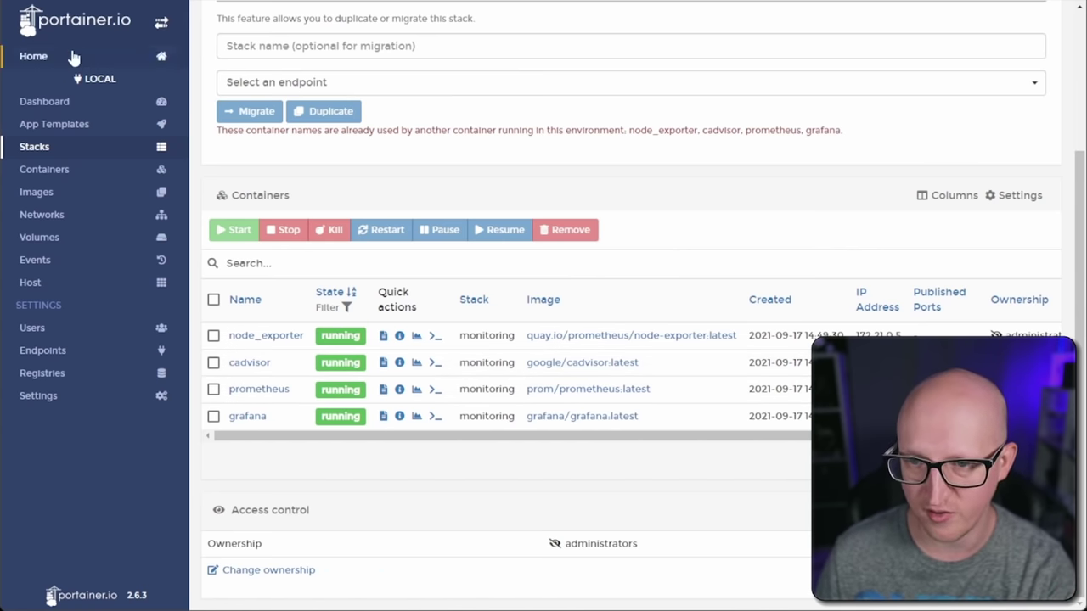
Uncomment the cadvisor scrape job (cadvisor:8080), fix its indentation, and leave insert mode
key(alt+Tab)
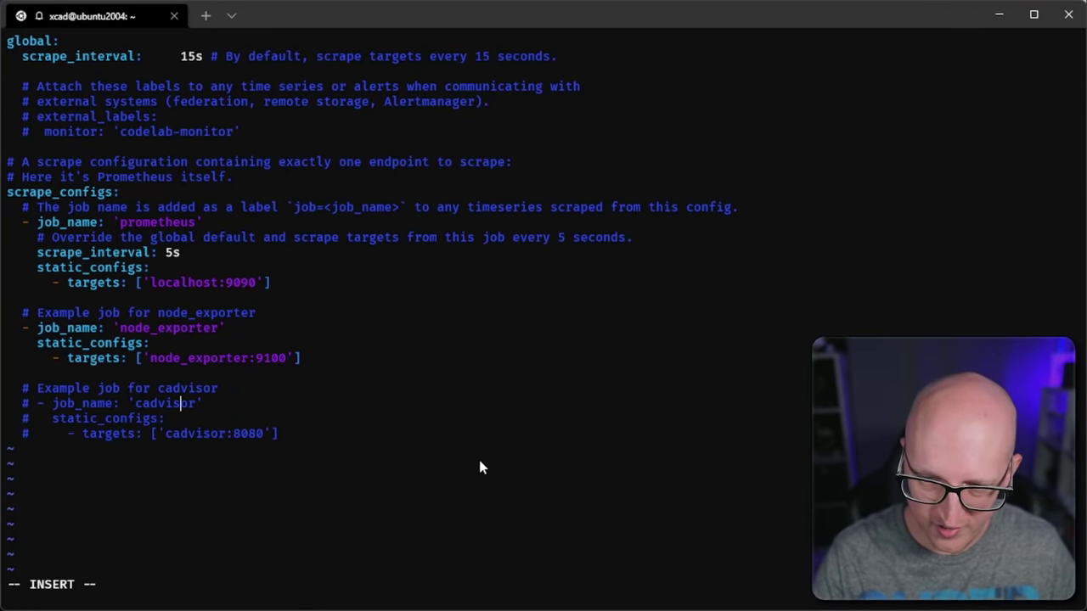
key(Left)
key(Left)
key(Left)
key(Left)
key(Left)
key(Left)
key(Left)
key(Left)
key(Left)
key(BackSpace)
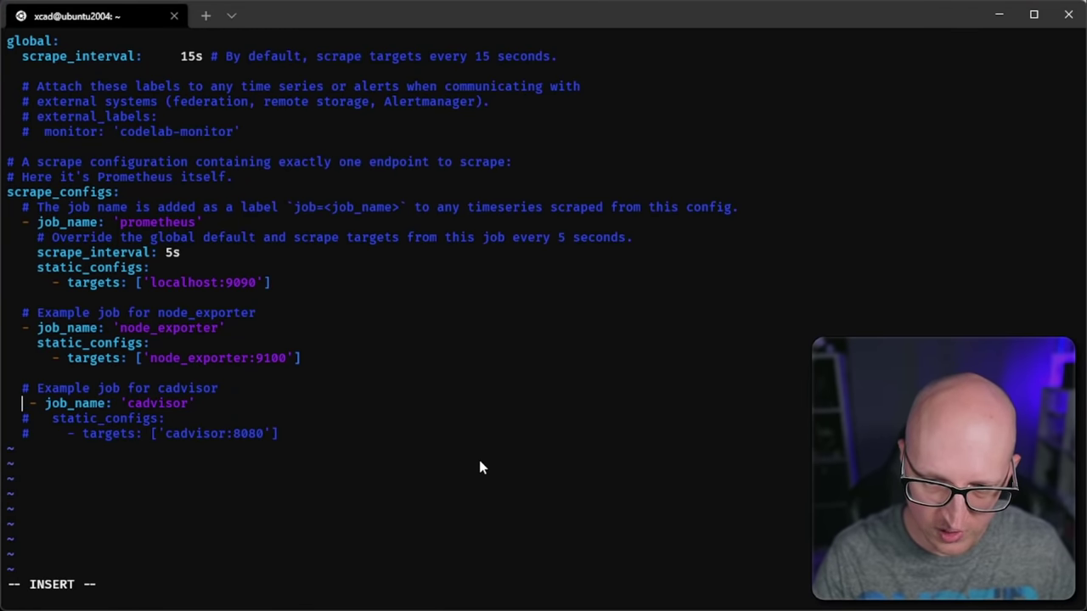
key(Delete)
key(Down)
key(Delete)
key(Delete)
key(Down)
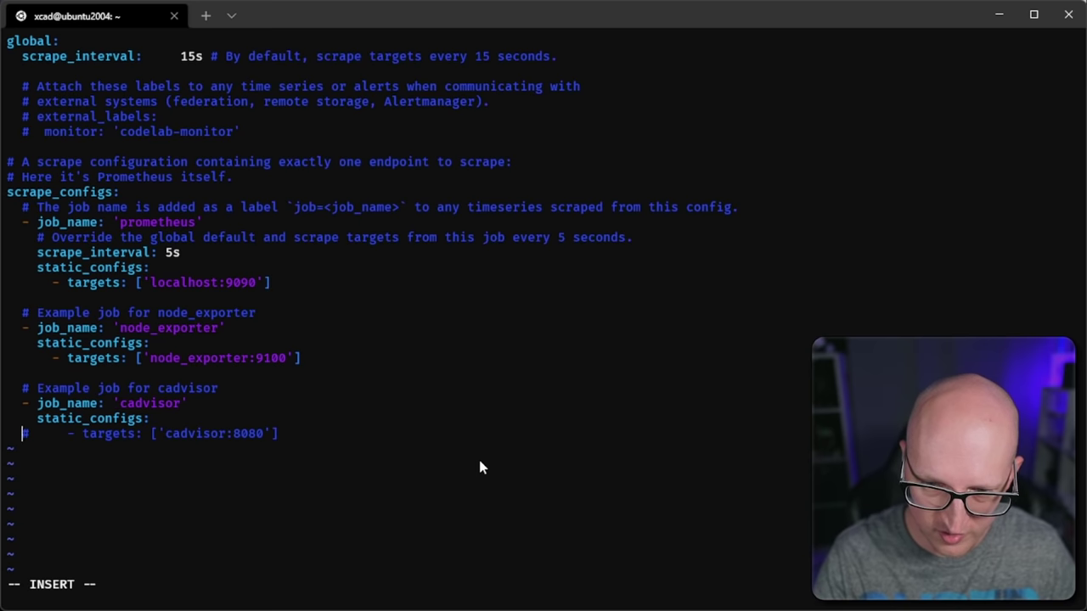
key(Delete)
key(Delete)
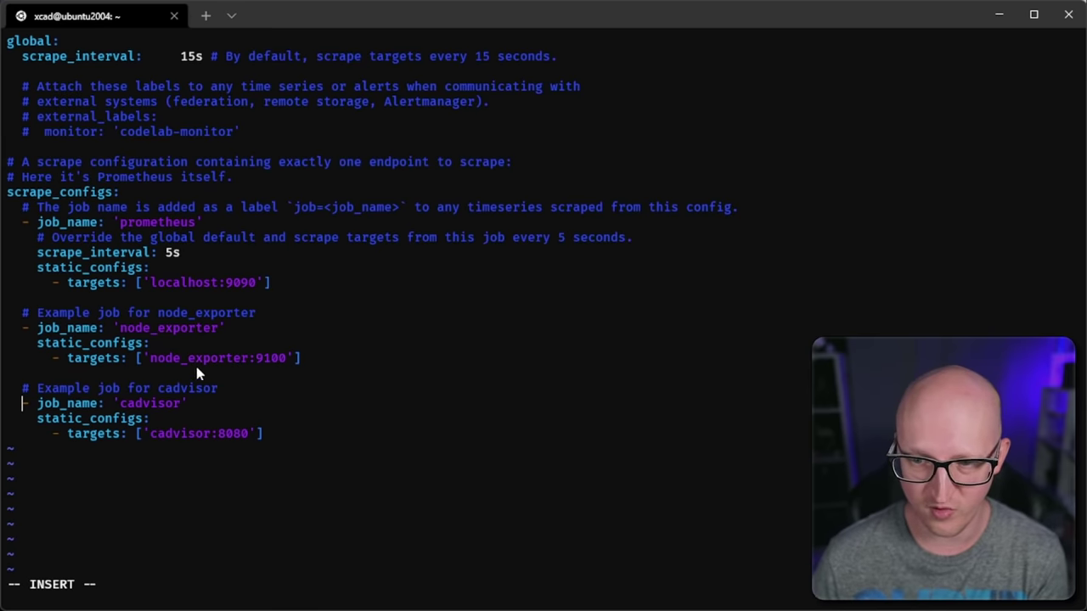
drag(246, 361, 260, 371)
click(259, 383)
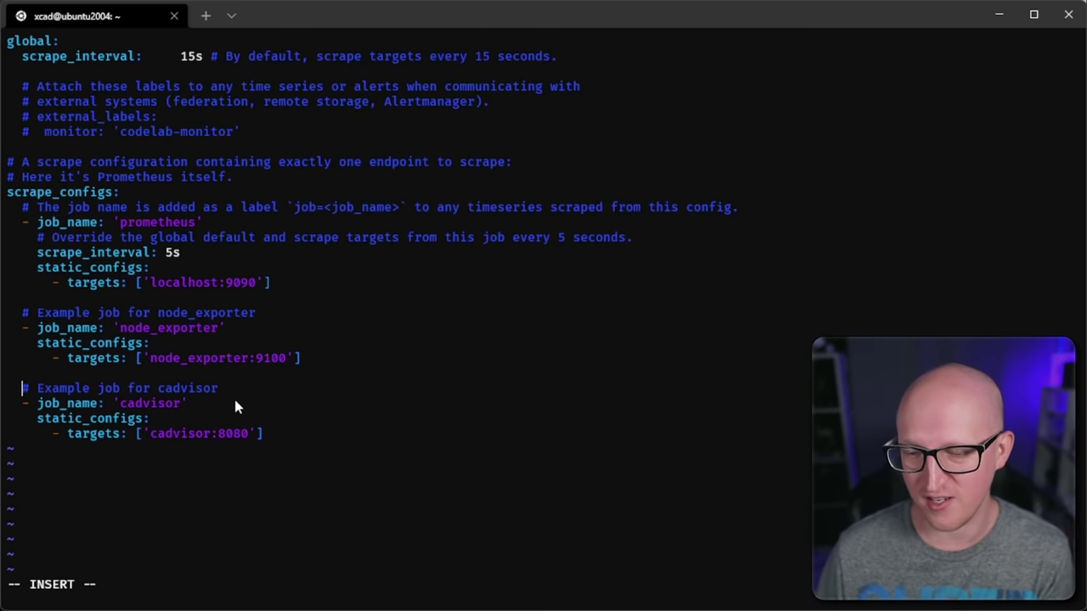
key(Escape)
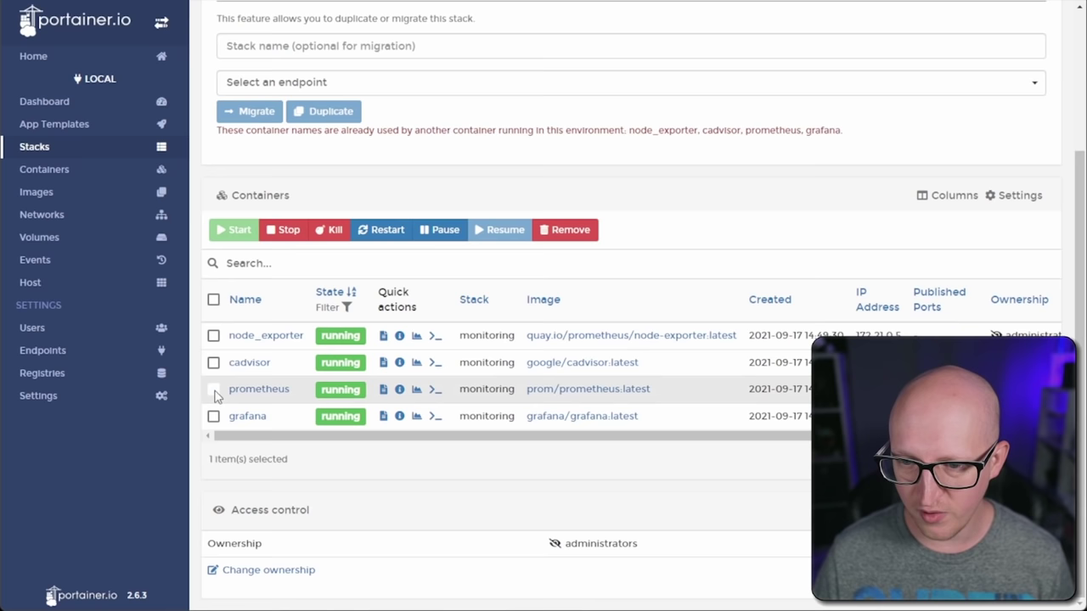
Restart the prometheus container in Portainer and reload the Prometheus web page
click(214, 390)
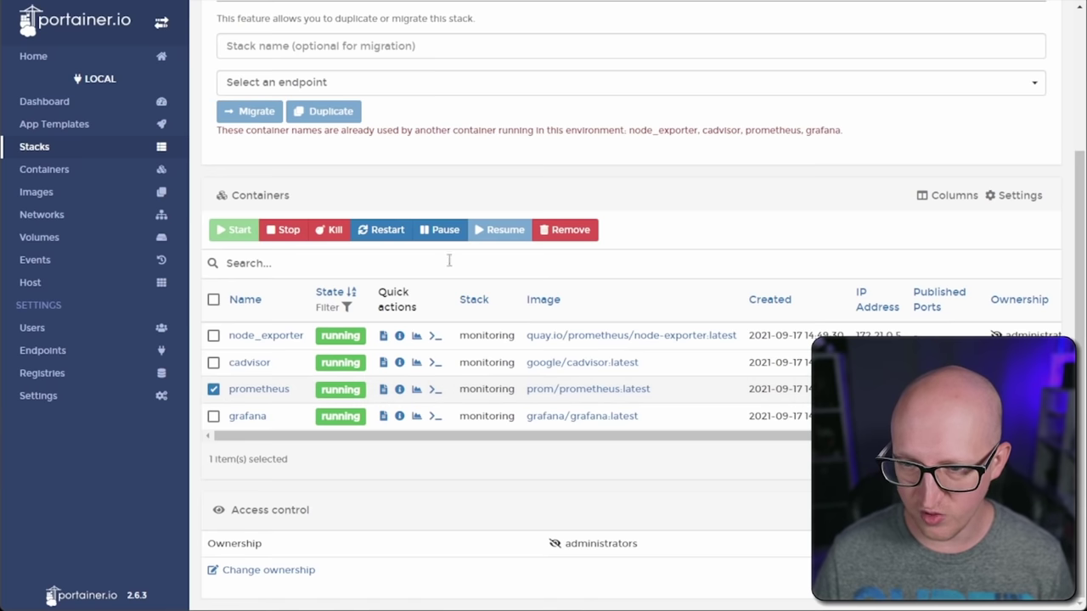
click(393, 230)
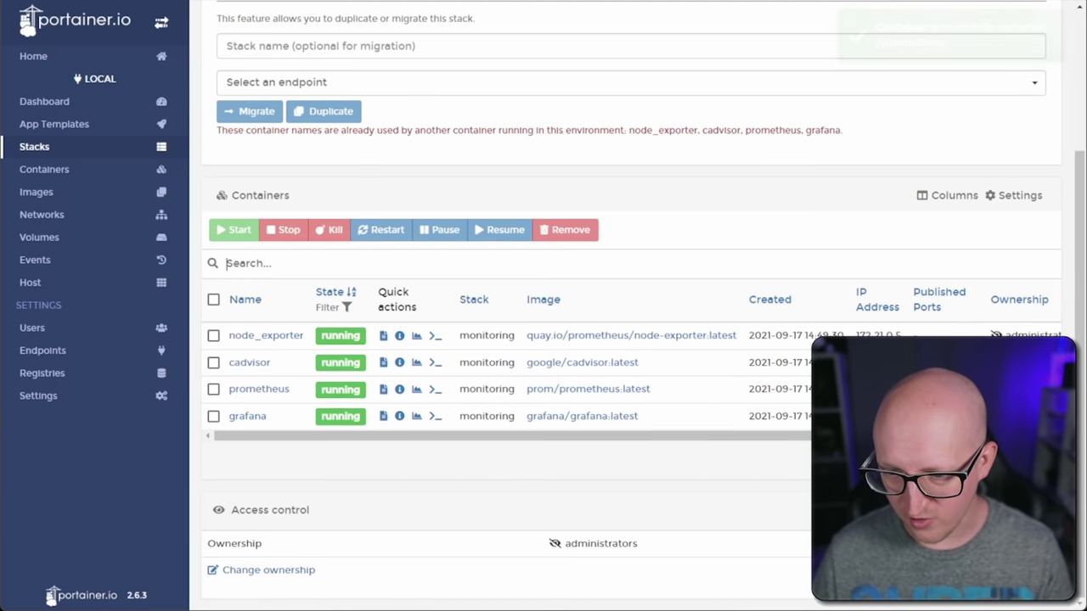
click(696, 608)
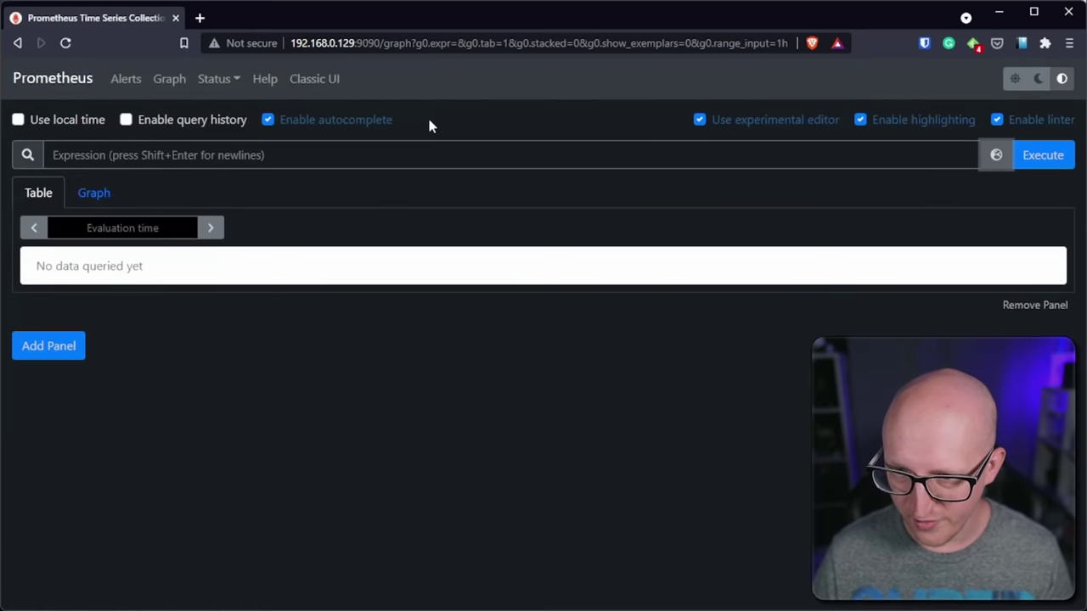
click(355, 43)
key(Return)
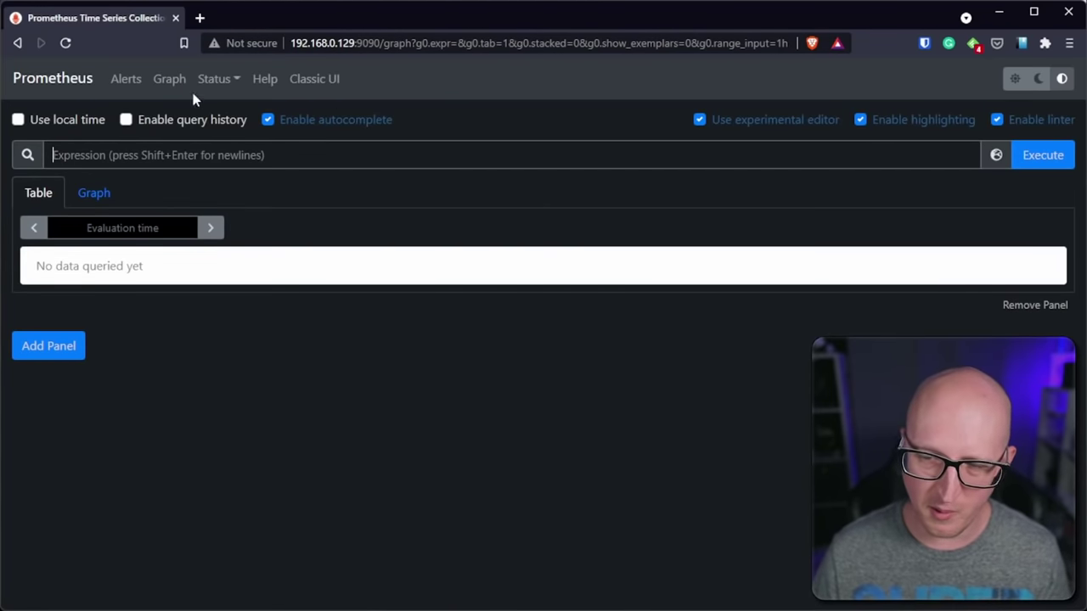
Confirm cadvisor, node_exporter and prometheus targets are up, then open the metrics explorer
click(212, 84)
click(243, 231)
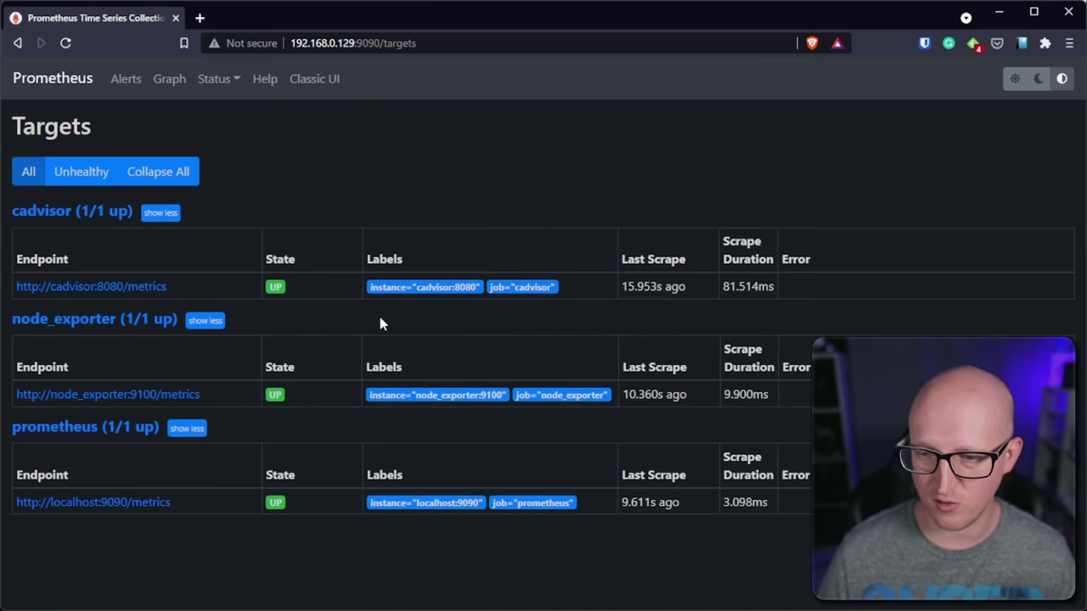
click(55, 81)
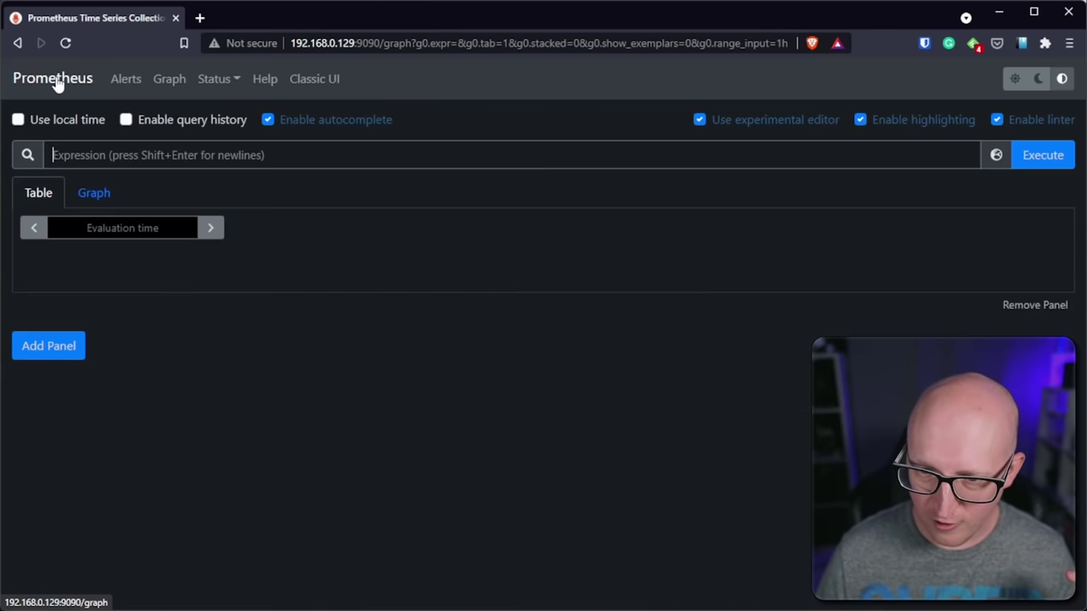
click(1000, 158)
scroll(391, 178, down, 2)
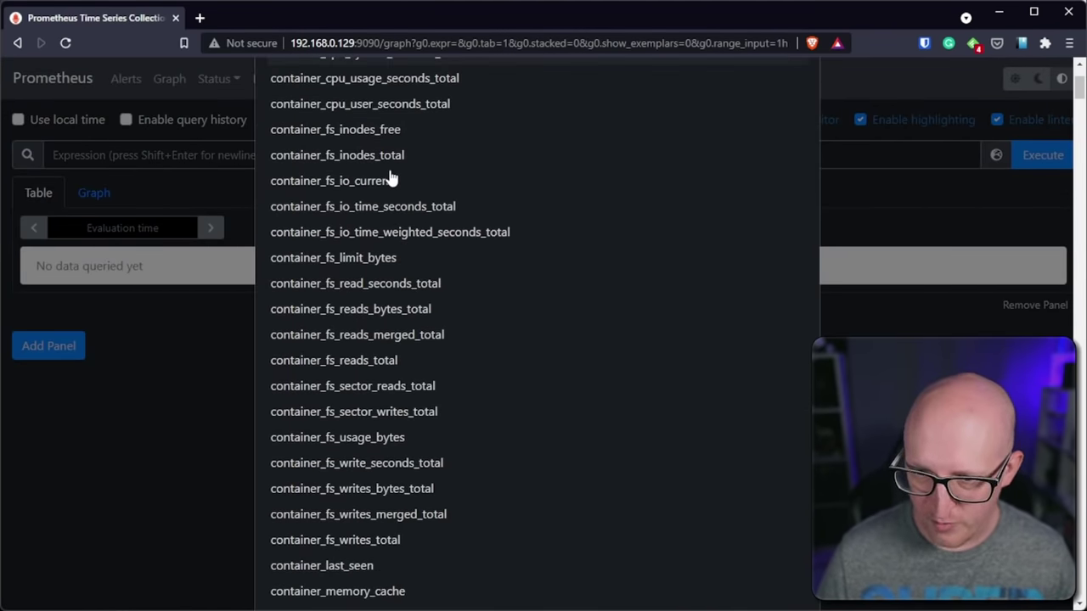
Scroll through the container_, node_ and prometheus metrics to the end, then close the list
scroll(393, 180, up, 1)
scroll(391, 185, down, 7)
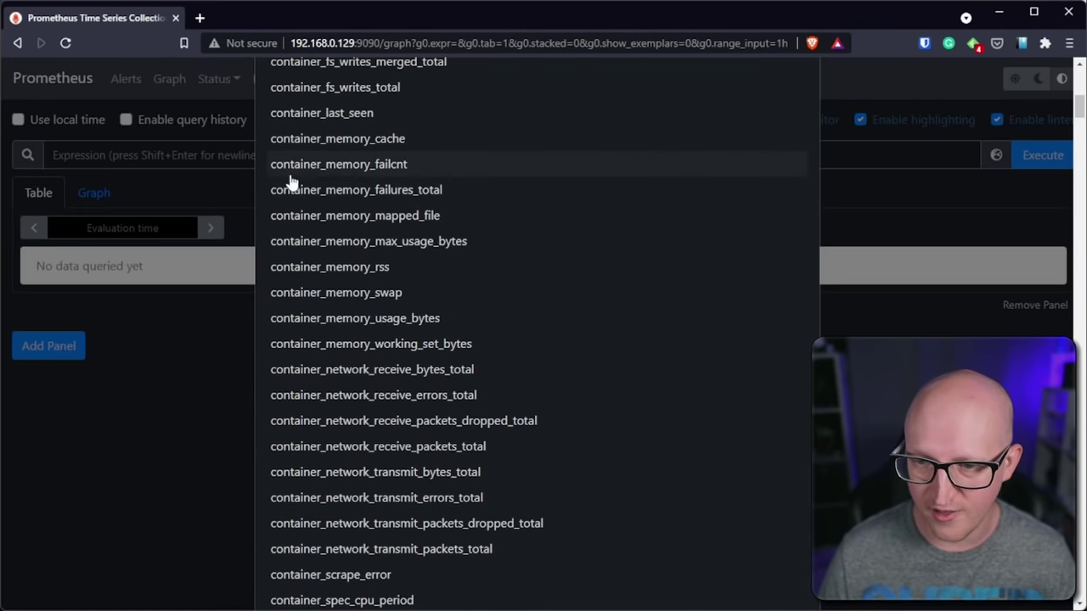
scroll(458, 293, down, 20)
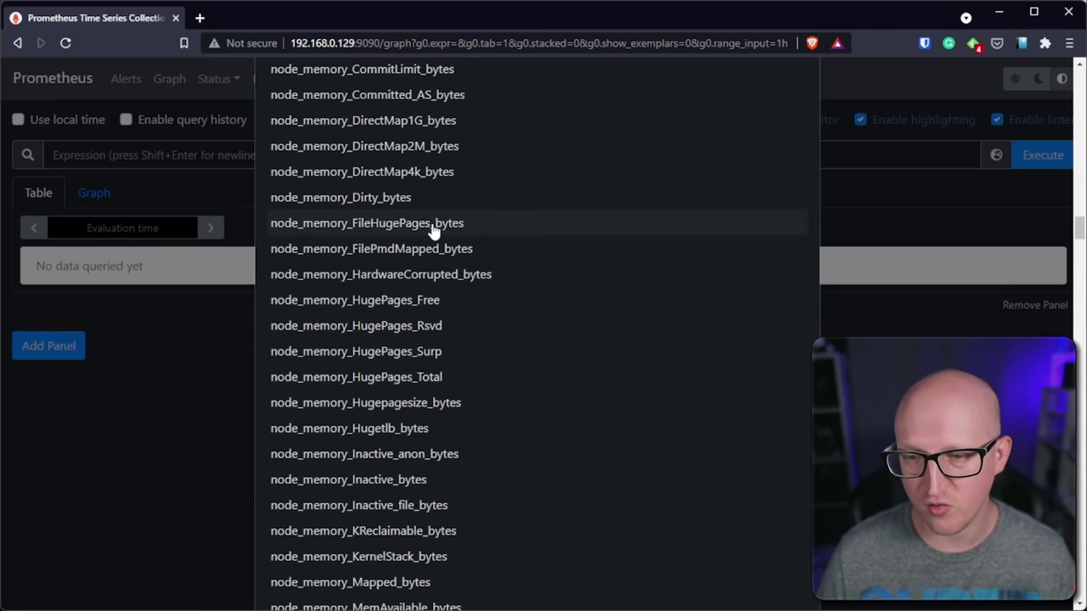
scroll(342, 160, down, 20)
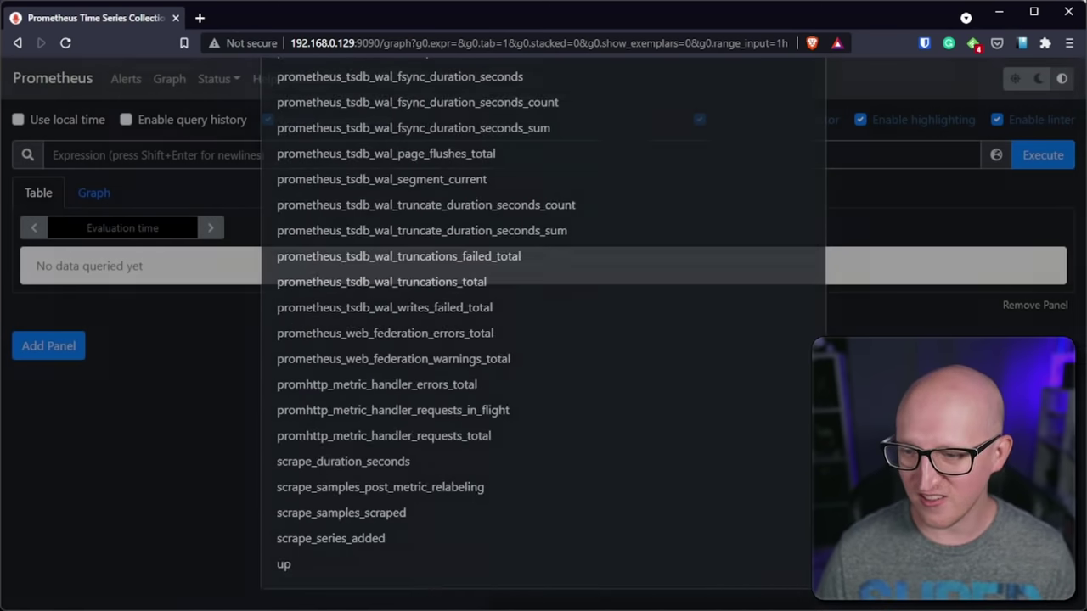
key(Escape)
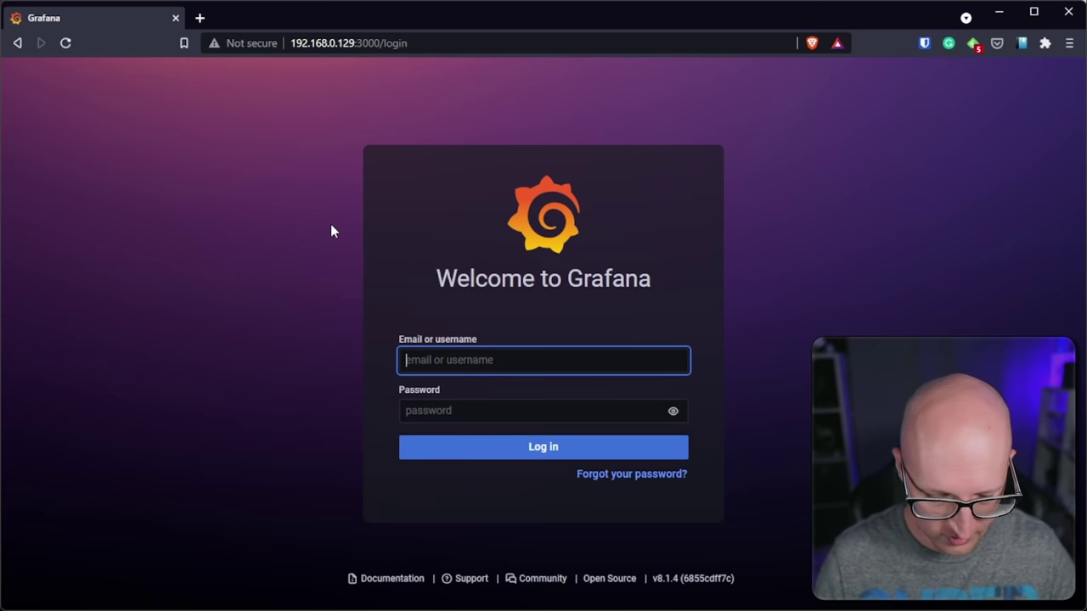
Log in to Grafana with the admin credentials and skip the new-password prompt
text(admin)
key(Tab)
text(admi)
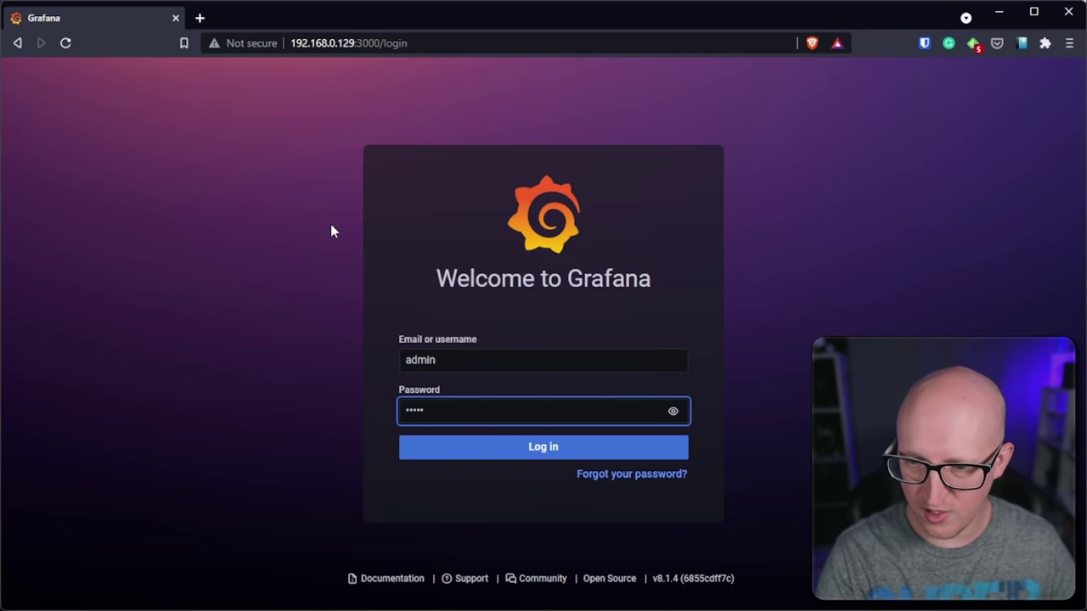
text(n)
key(Return)
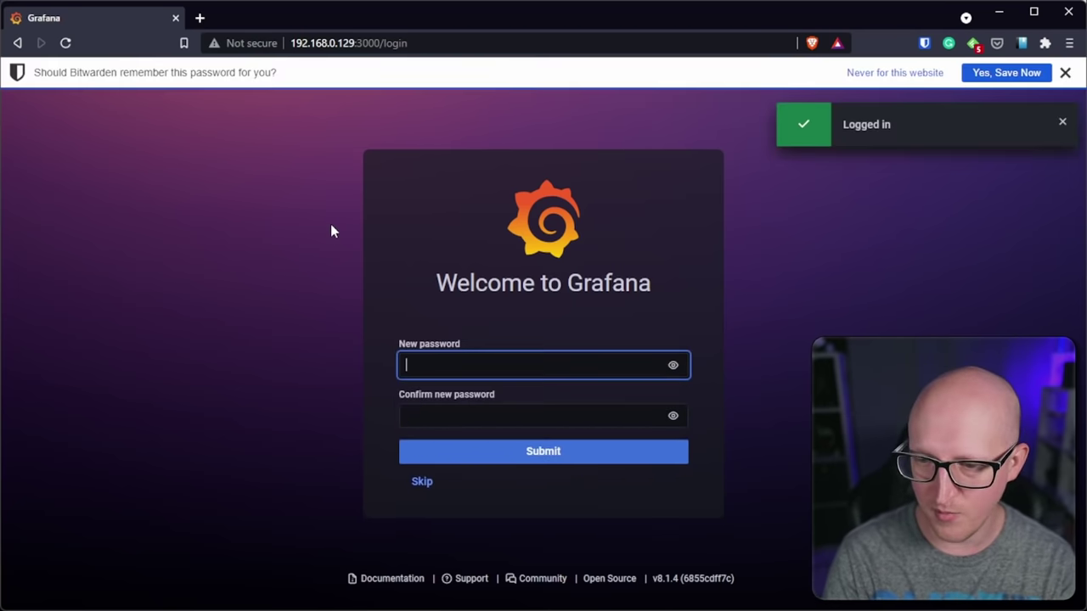
click(420, 480)
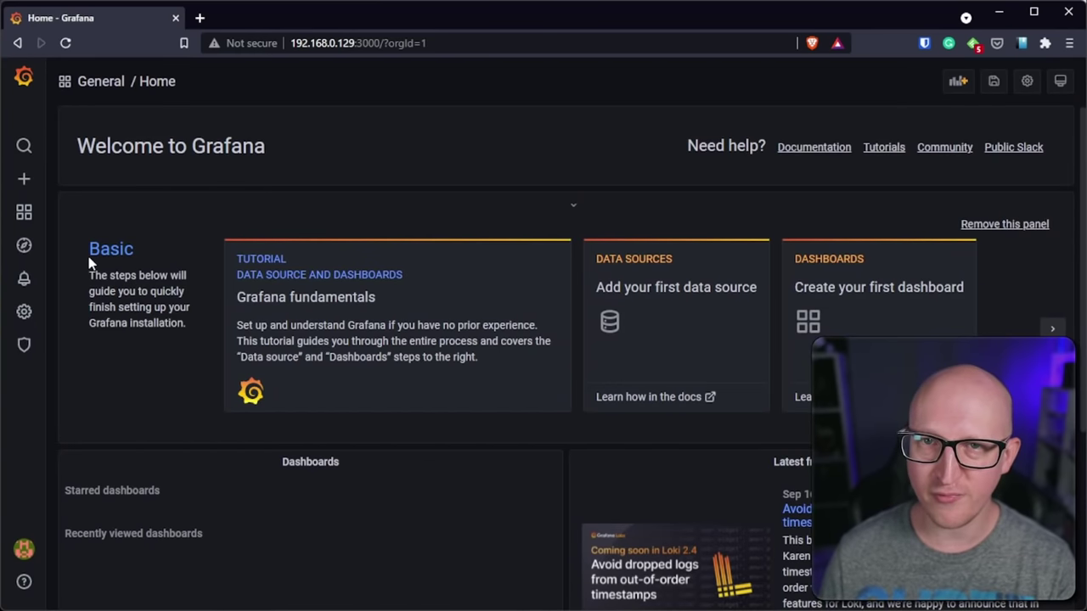
Start adding a first data source and choose Prometheus as its type
click(637, 299)
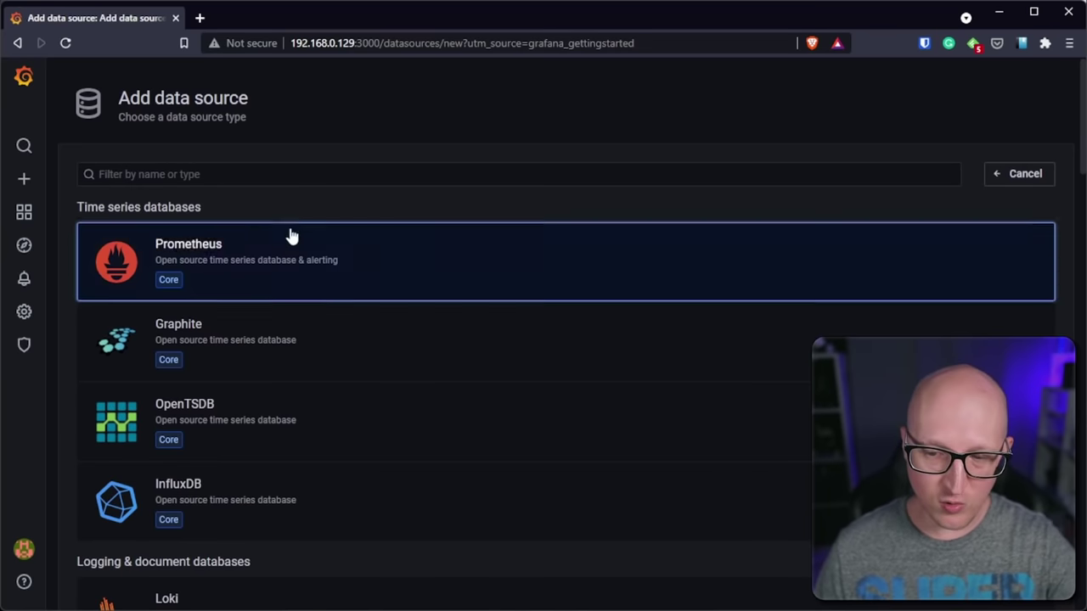
scroll(312, 367, down, 1)
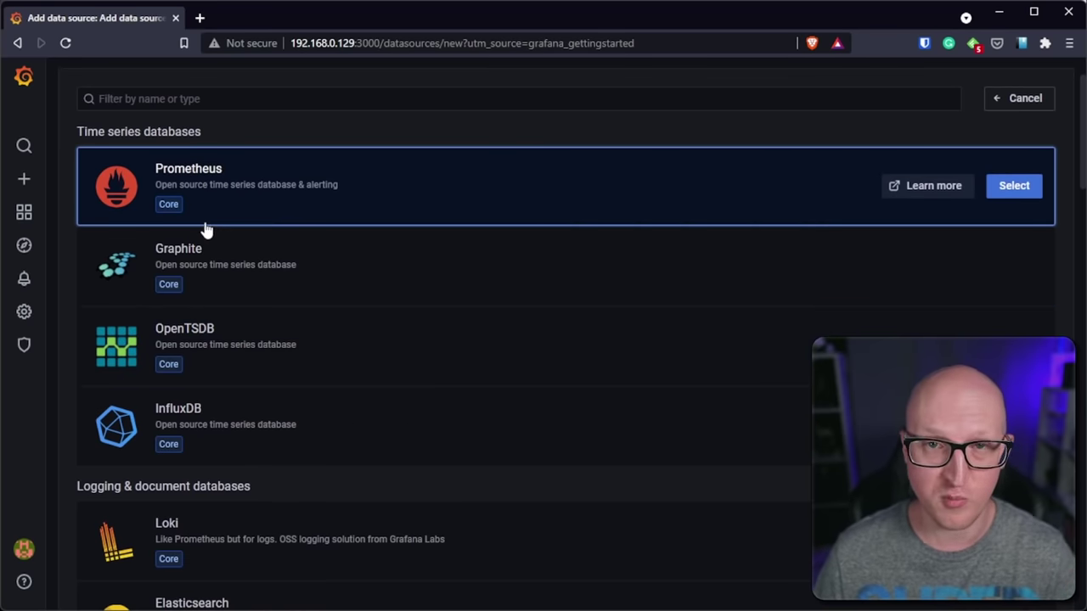
scroll(242, 228, down, 3)
scroll(274, 245, down, 7)
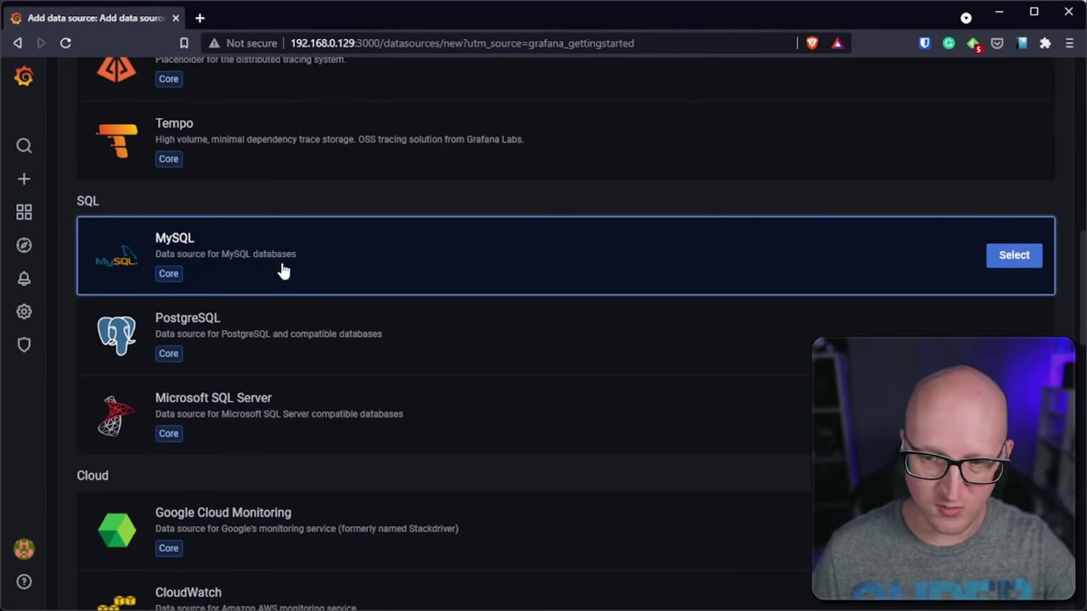
scroll(297, 263, down, 16)
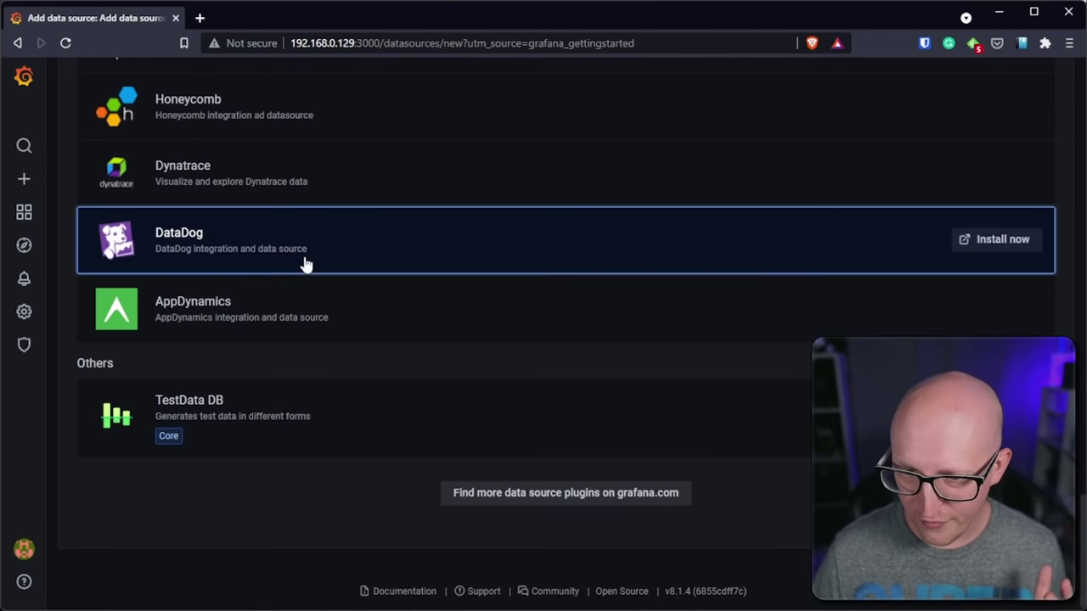
scroll(306, 265, up, 18)
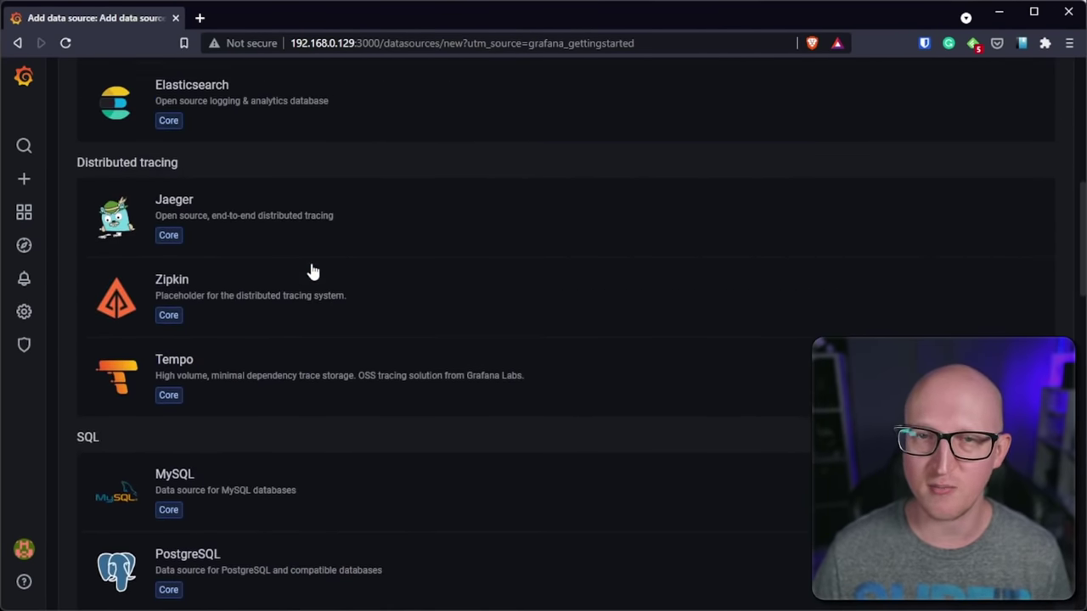
scroll(310, 267, up, 7)
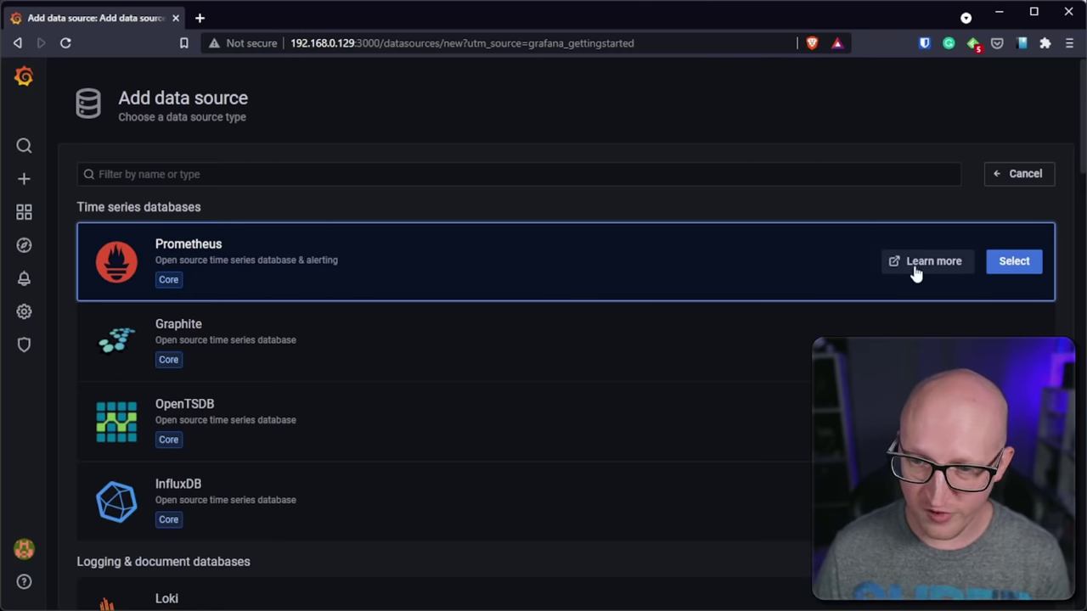
click(1005, 265)
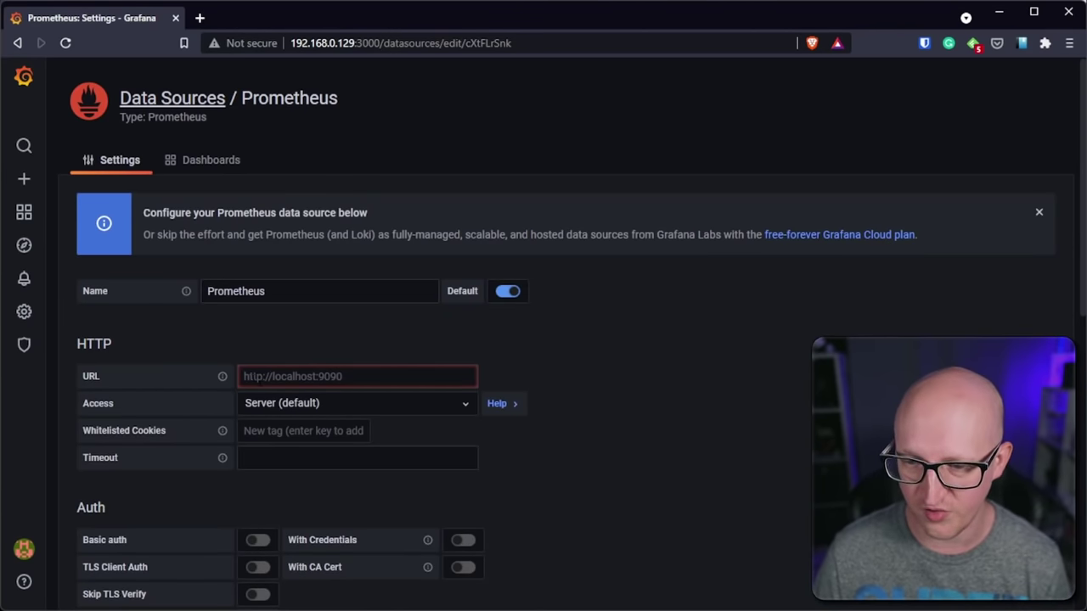
click(340, 376)
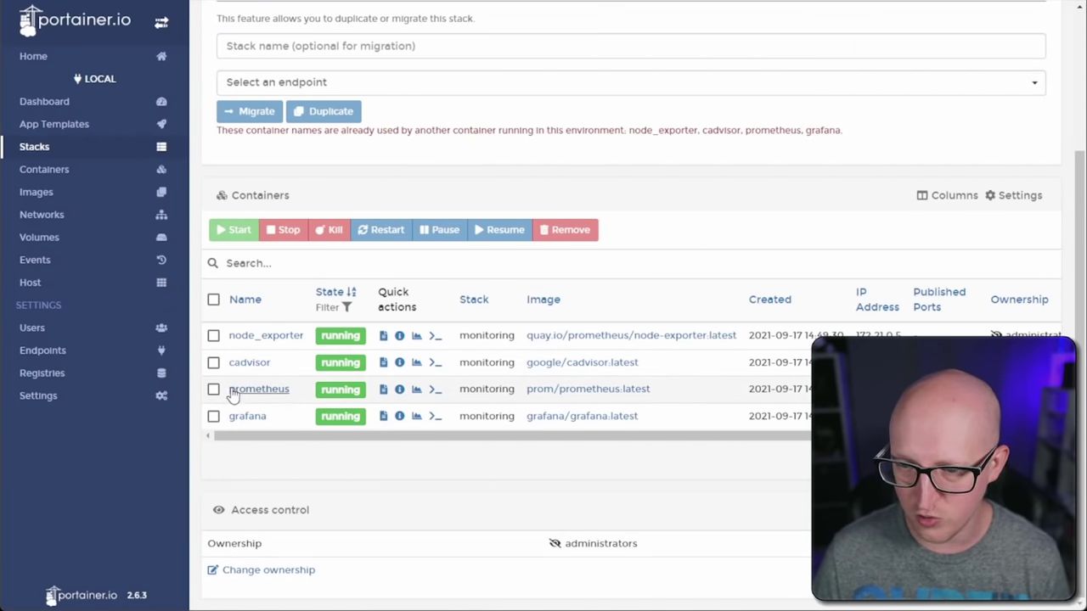
text(h)
text(ttp://prometheus)
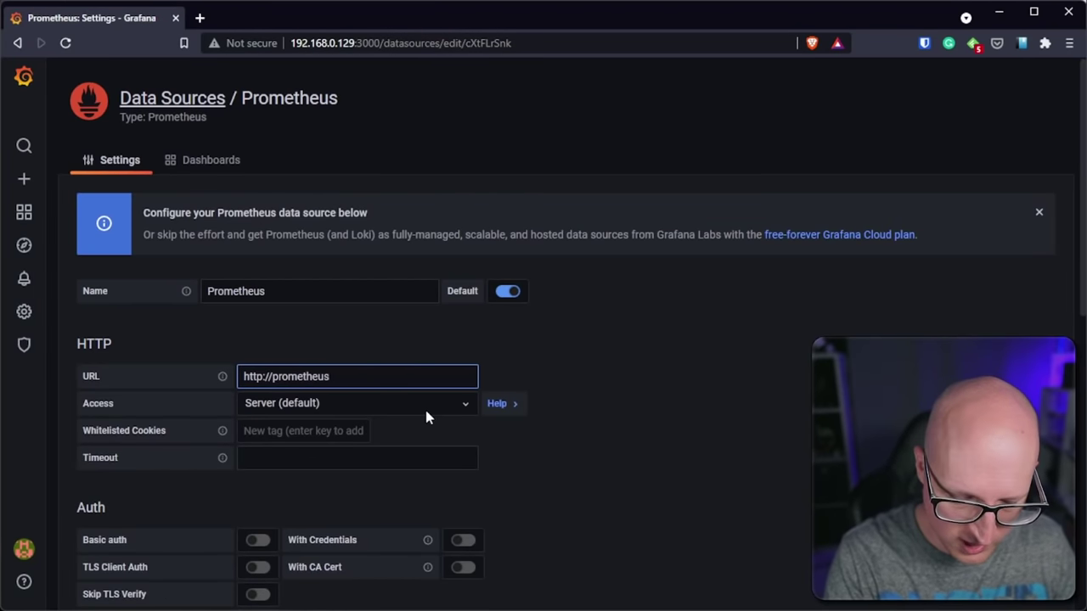
text(:9090)
click(706, 412)
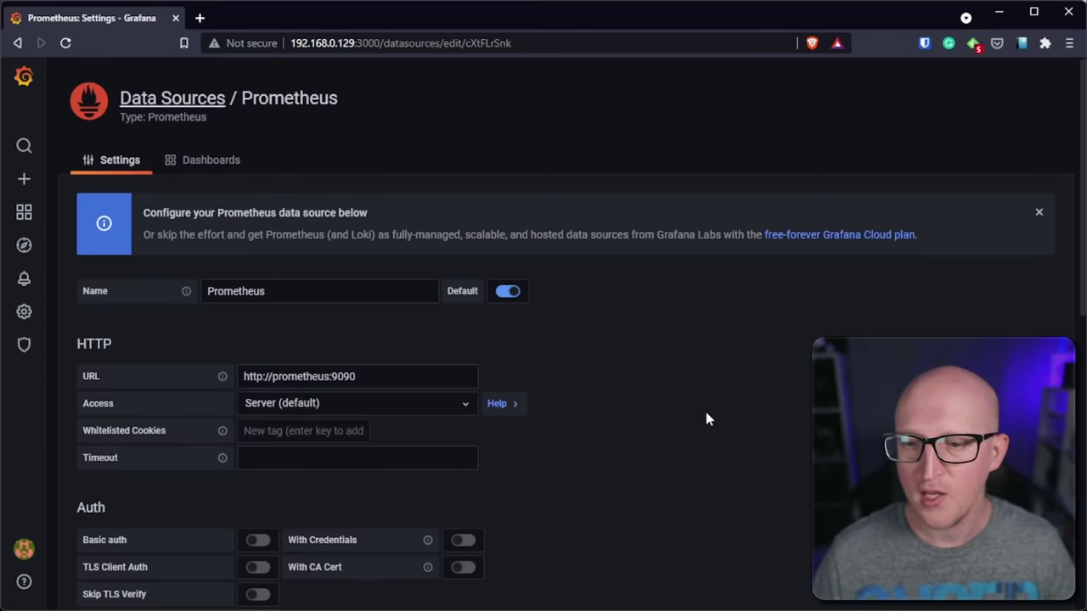
scroll(671, 407, down, 7)
click(273, 524)
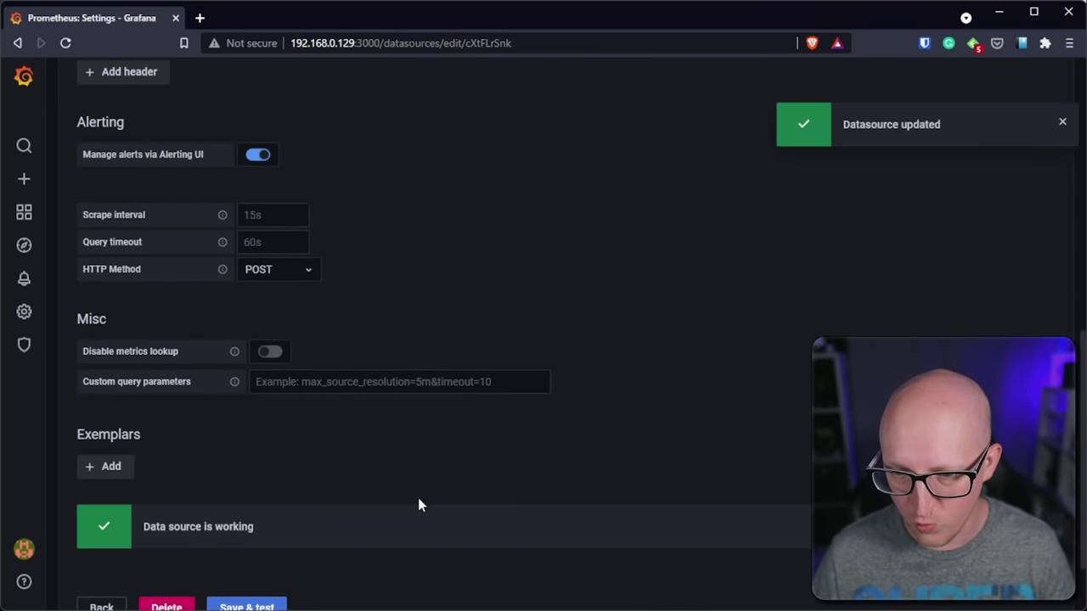
scroll(401, 457, down, 1)
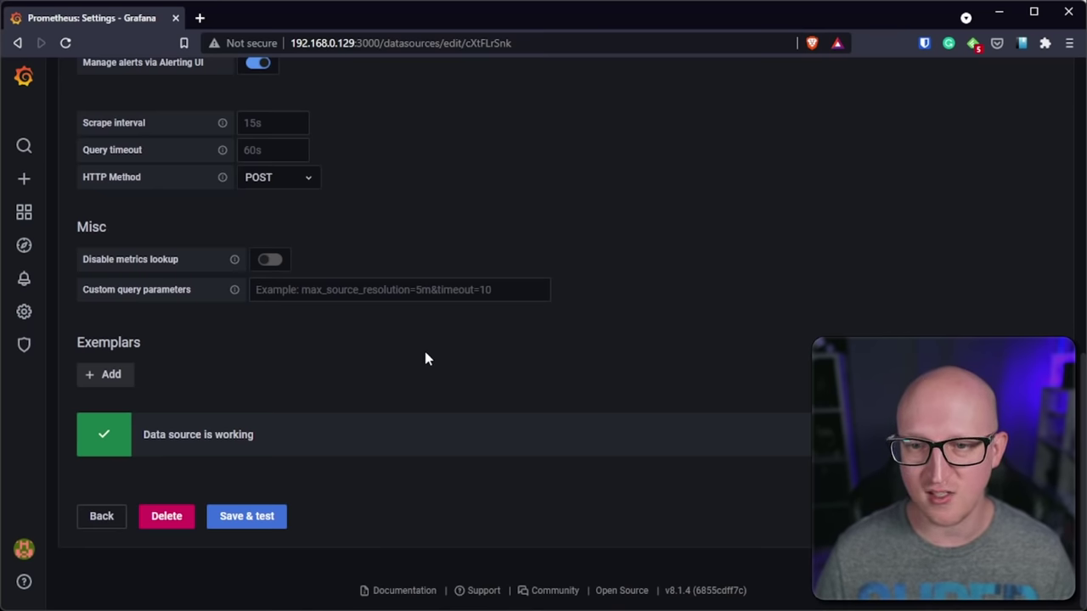
scroll(429, 352, up, 7)
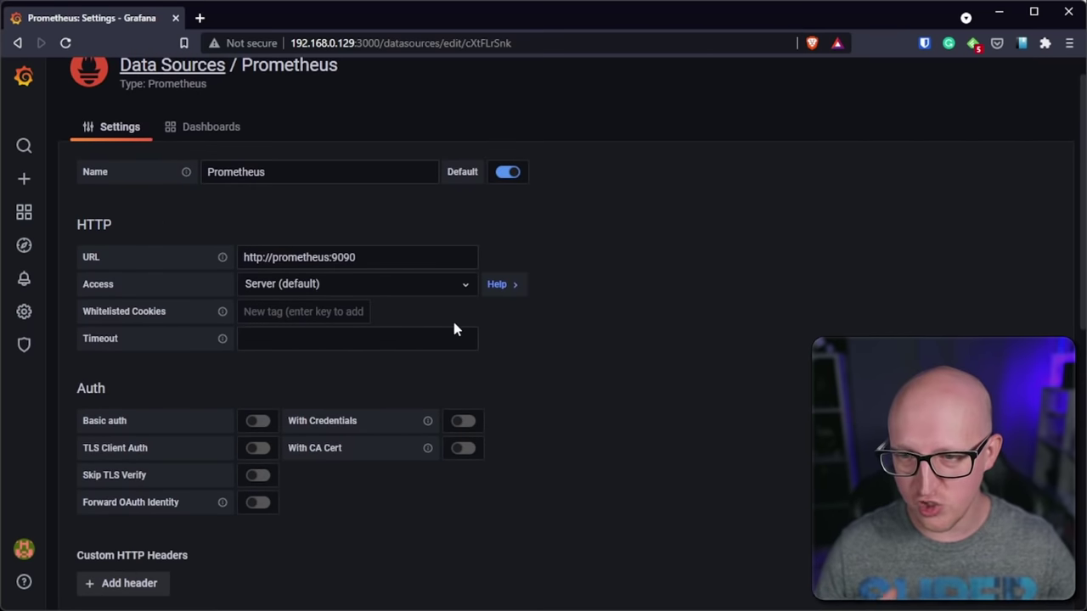
Go to the Grafana home page and create a new dashboard with an empty panel
key(g)
key(h)
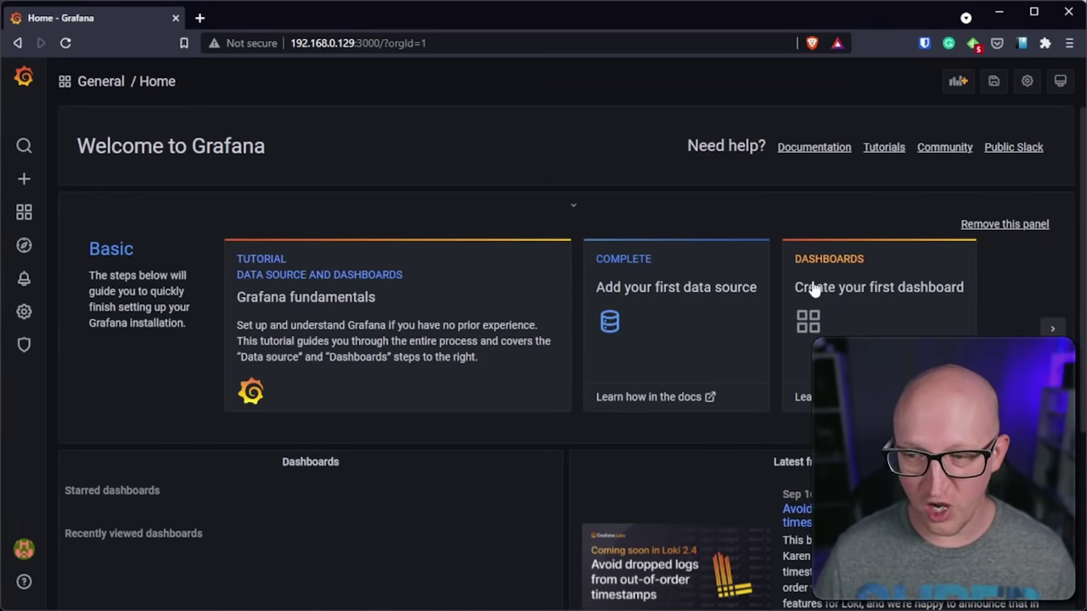
click(844, 329)
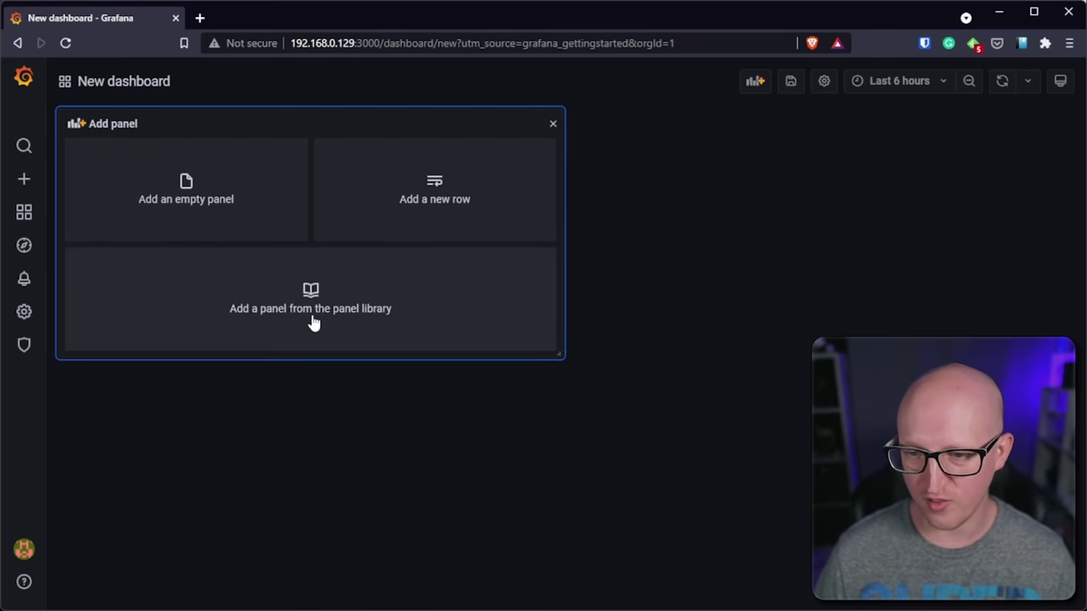
click(164, 241)
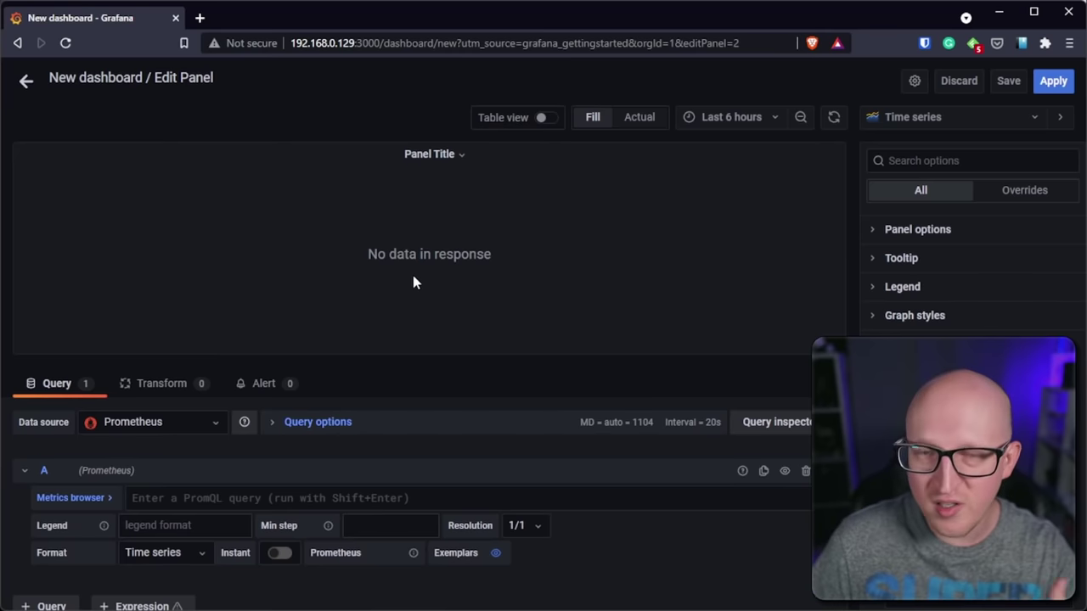
Choose Time series from the panel's visualization list
click(918, 119)
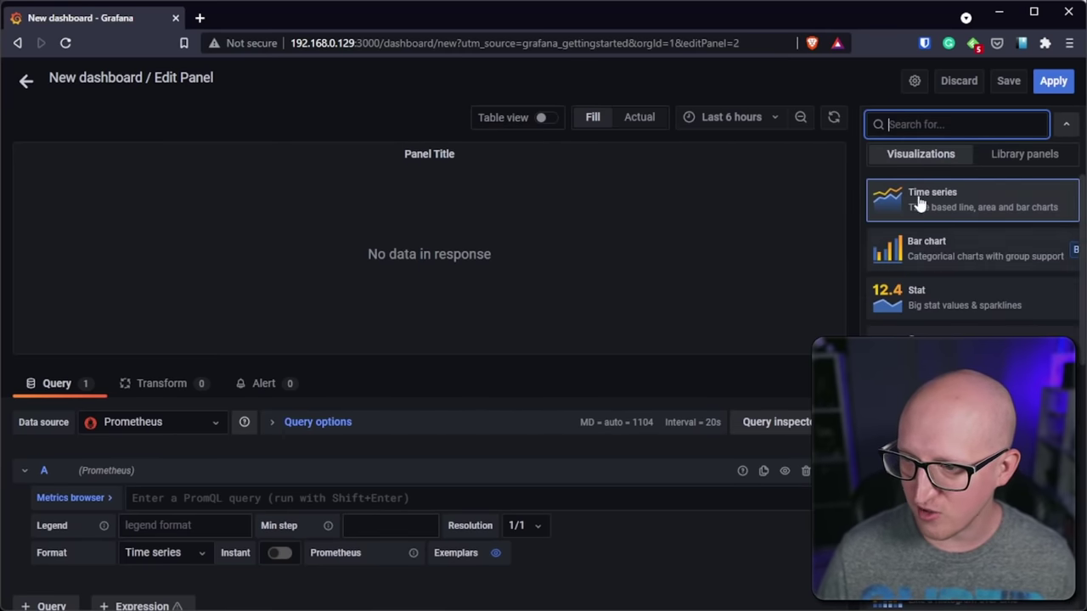
scroll(916, 297, down, 1)
scroll(960, 293, up, 1)
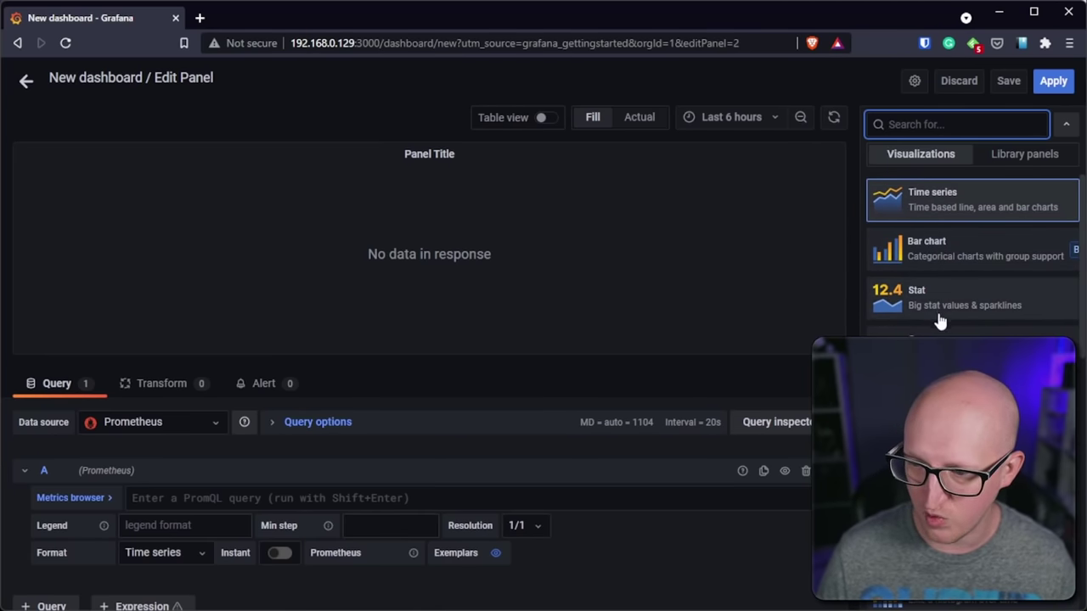
scroll(972, 255, down, 5)
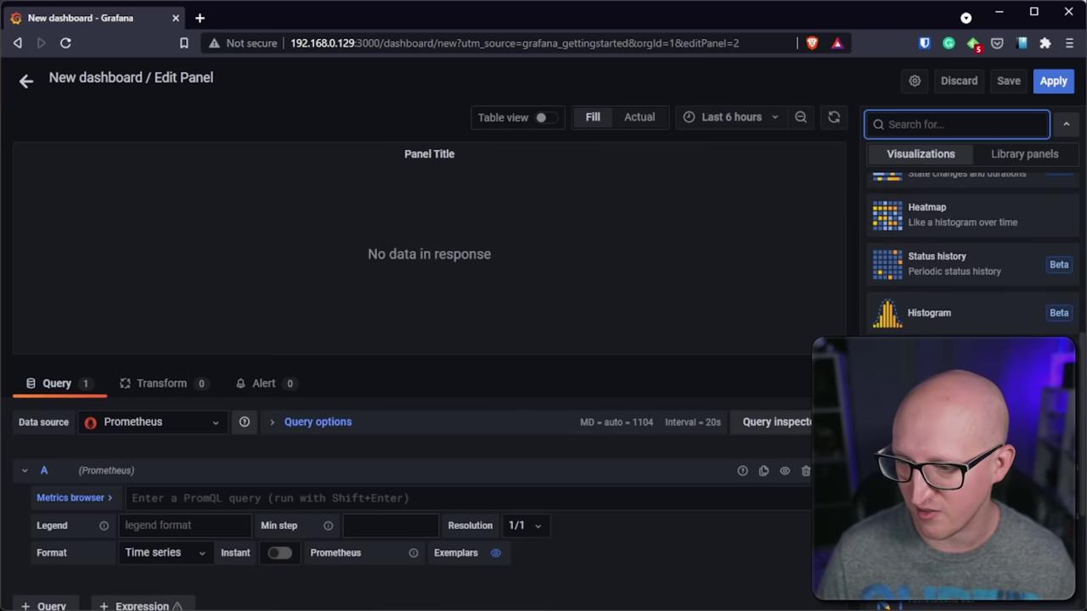
scroll(972, 255, down, 2)
scroll(972, 255, up, 6)
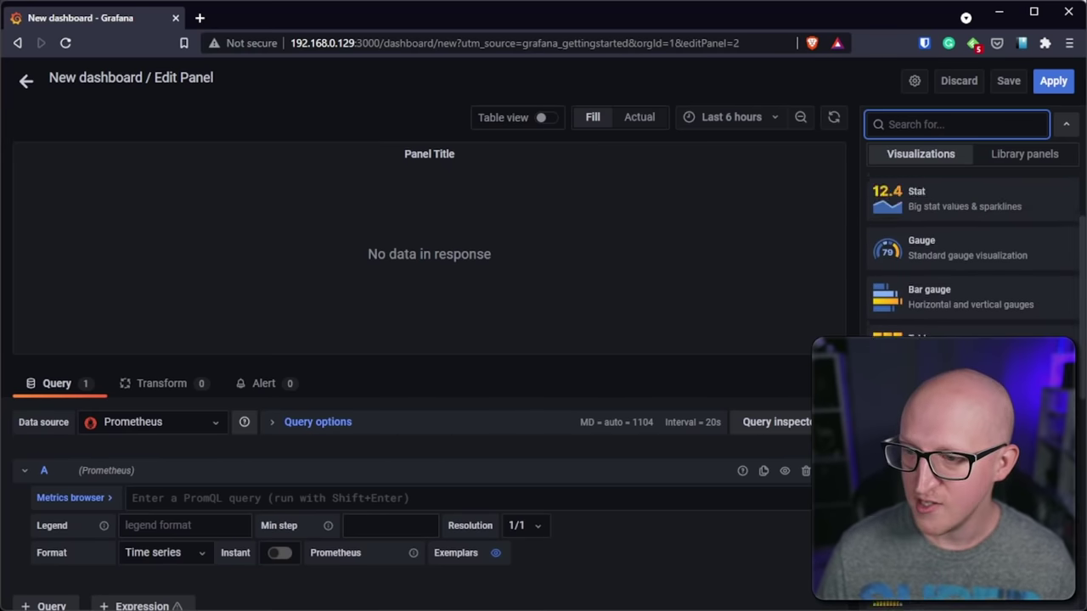
scroll(972, 255, up, 2)
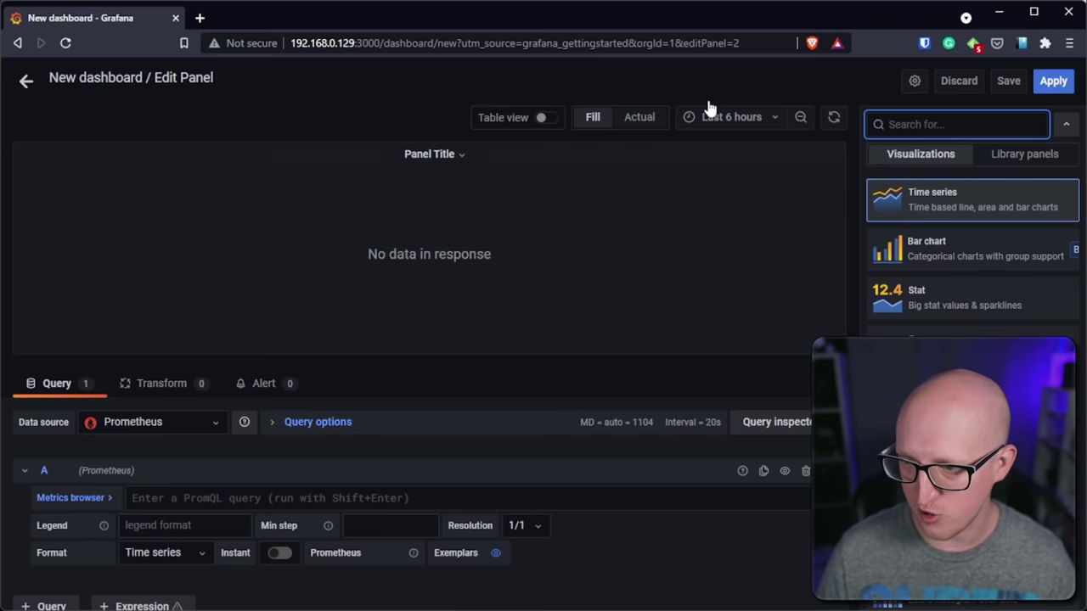
click(912, 202)
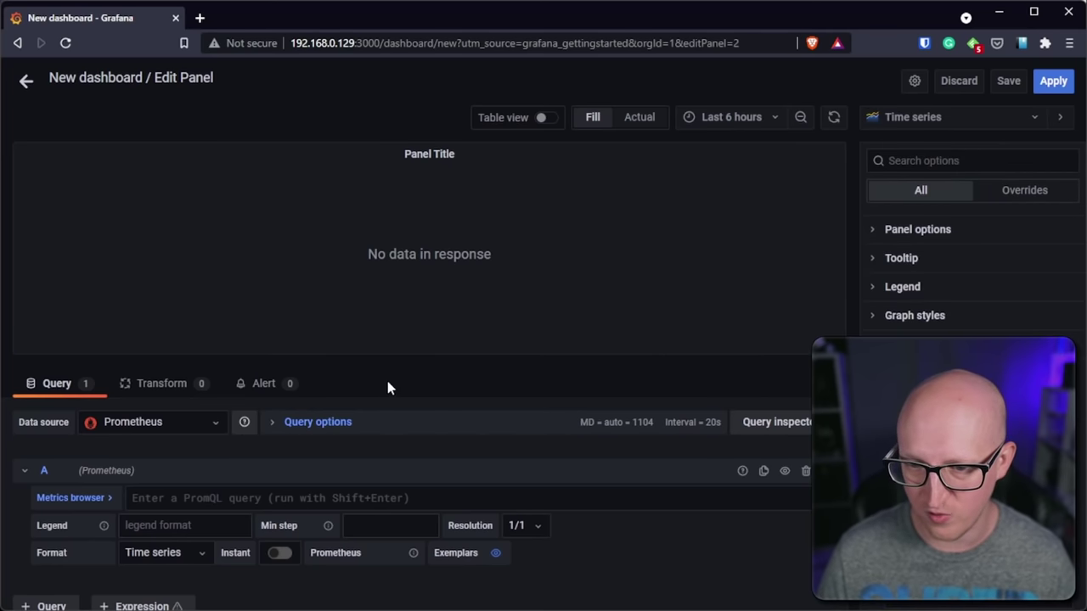
Browse the available Prometheus metrics in the Metrics browser
click(97, 490)
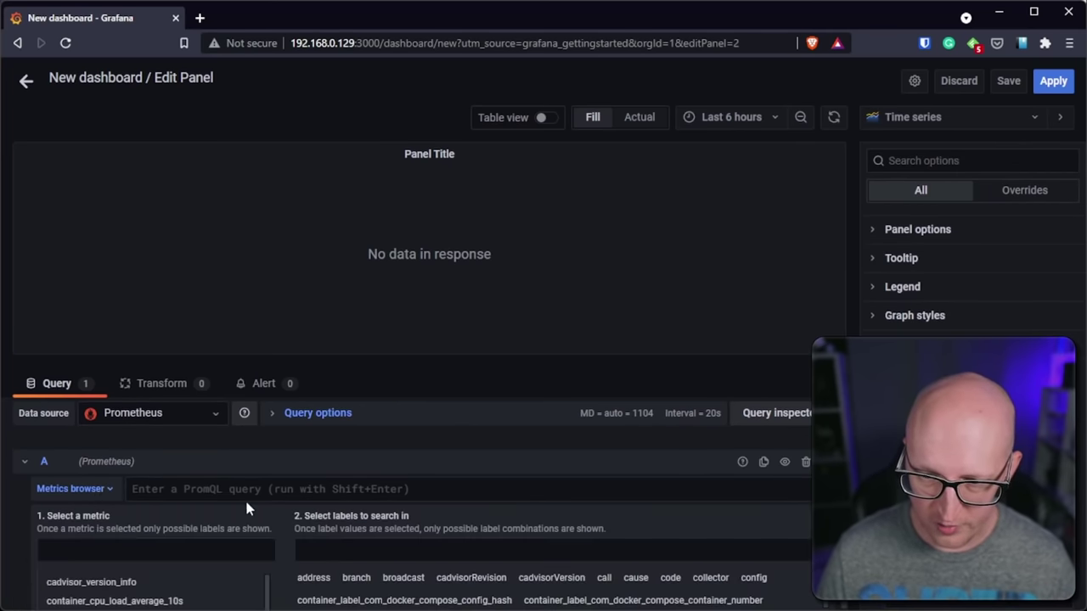
scroll(223, 485, down, 3)
scroll(223, 479, up, 3)
scroll(176, 473, down, 2)
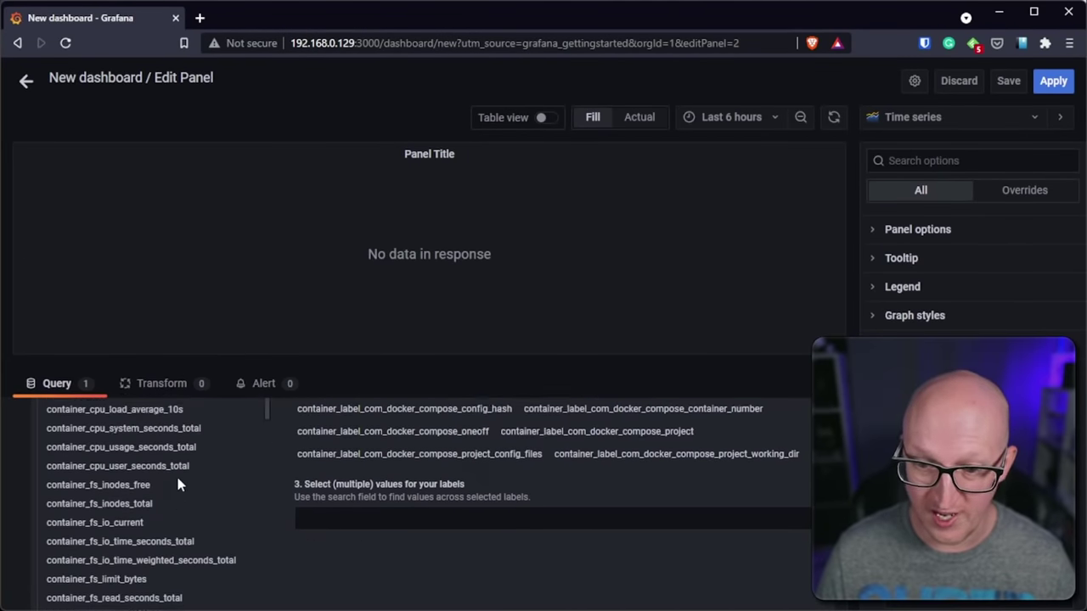
scroll(162, 466, down, 10)
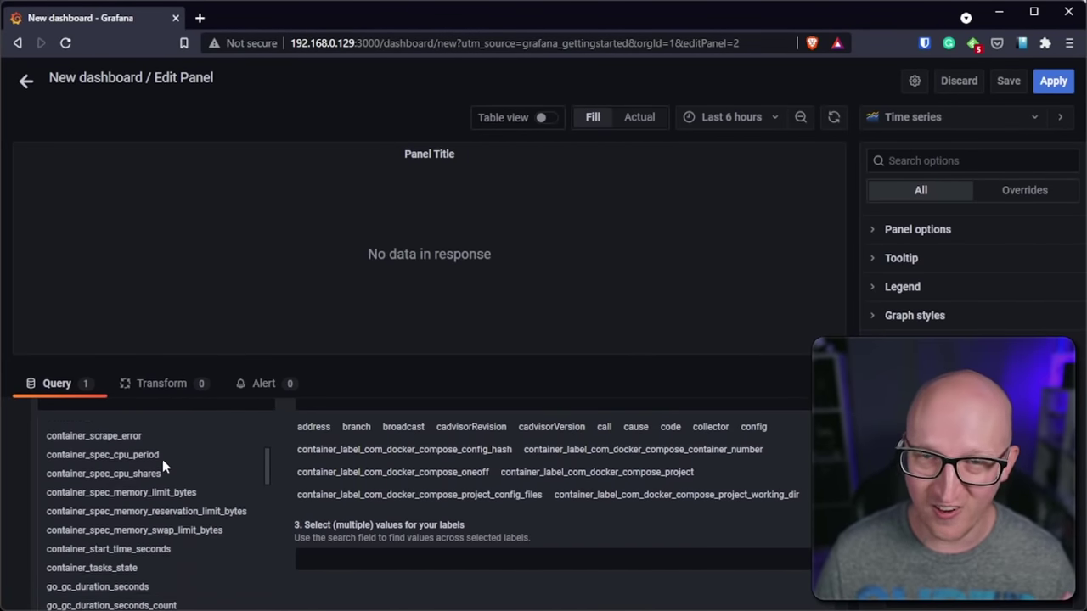
scroll(164, 460, down, 5)
scroll(170, 463, up, 10)
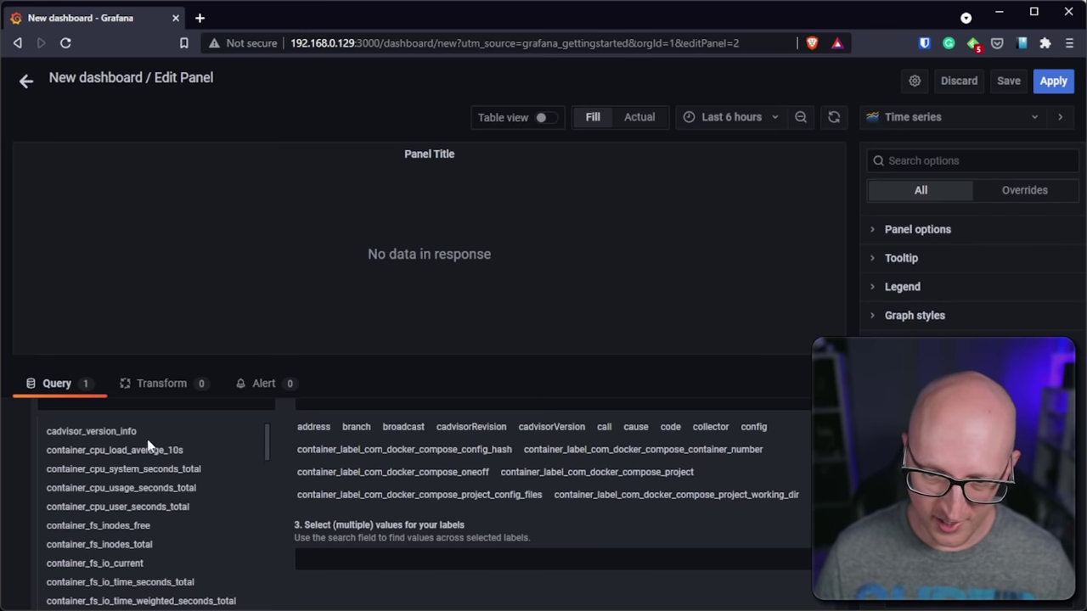
scroll(178, 462, up, 3)
Filter metrics by 'memory' and use container_memory_rss as the panel query
click(99, 557)
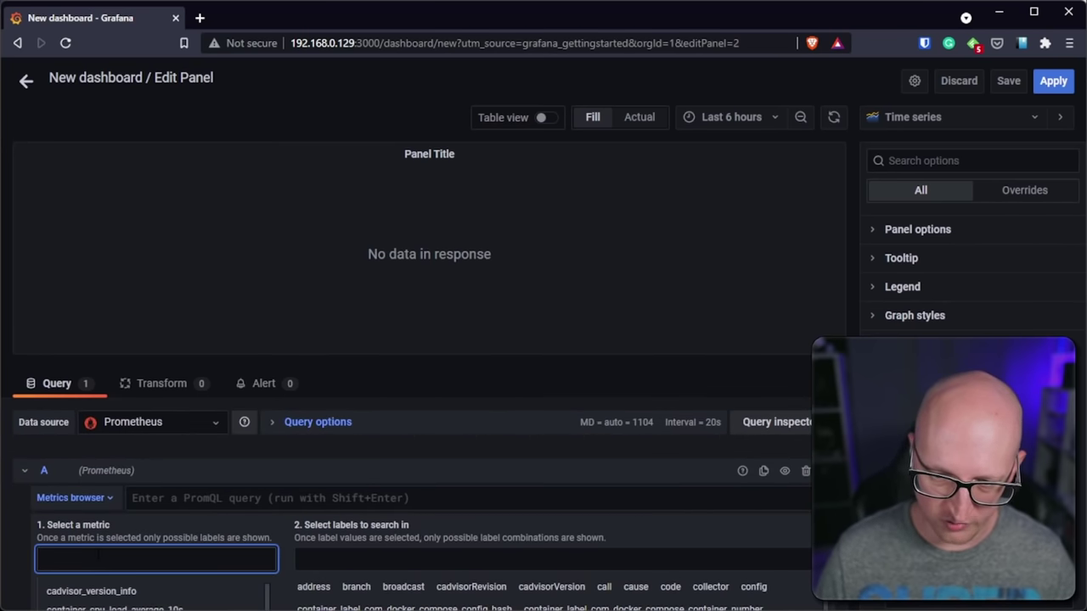
text(memory)
scroll(61, 471, down, 3)
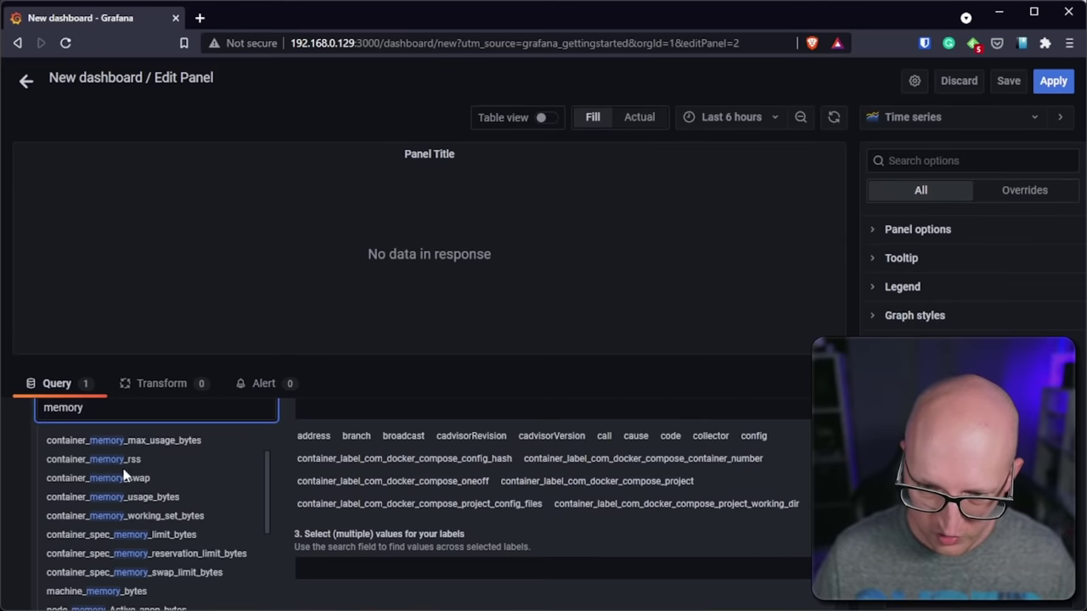
click(60, 460)
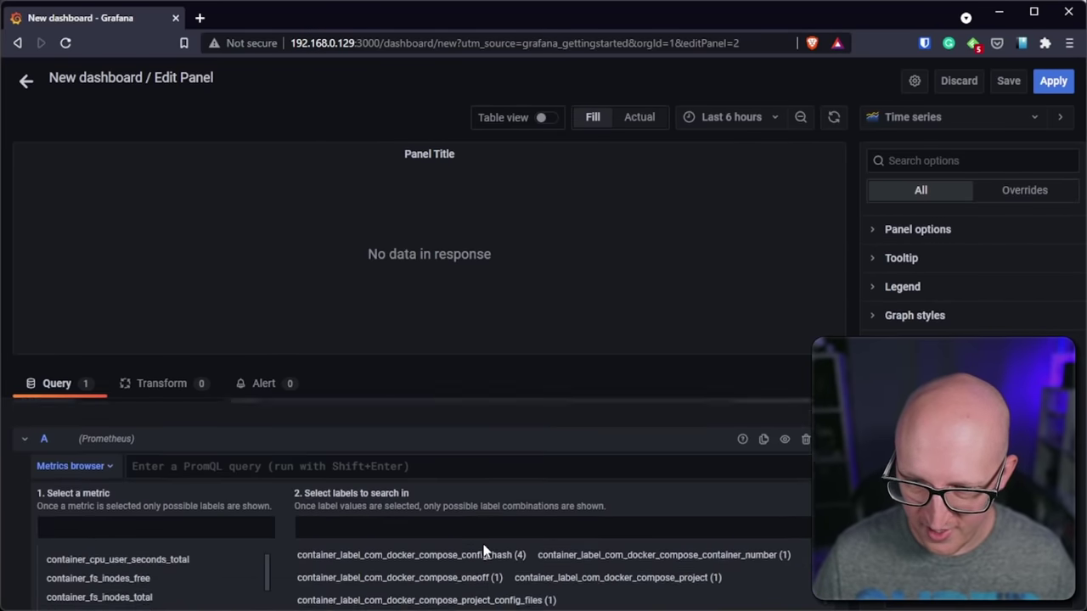
scroll(254, 509, down, 5)
click(73, 483)
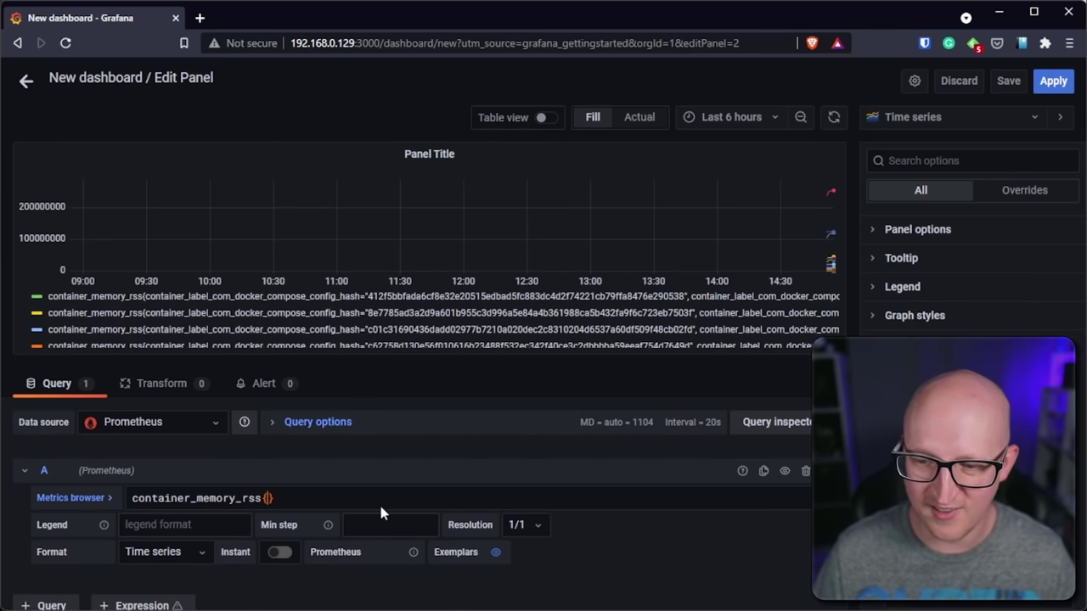
click(423, 504)
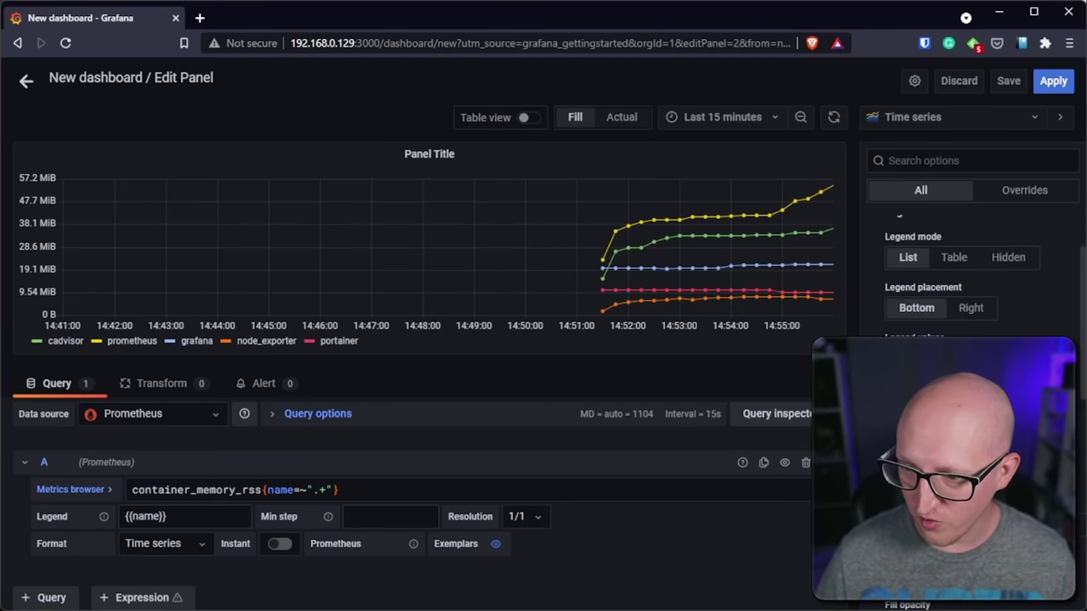
Set fill opacity 17 with Hue gradient mode, hide lines and points, and return to the dashboard
scroll(972, 254, down, 3)
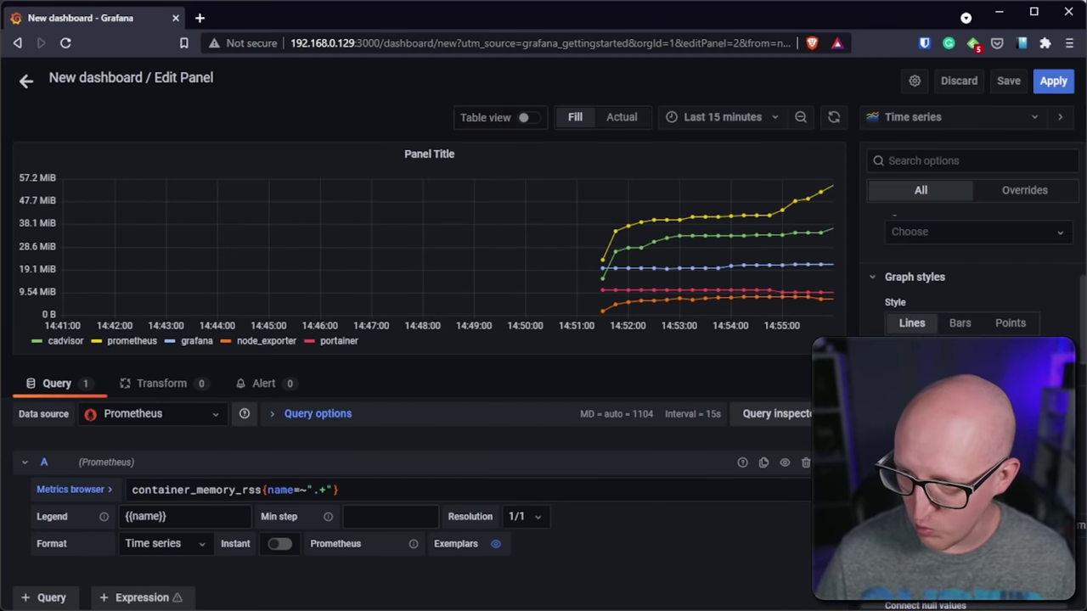
mouse_move(892, 378)
mouse_down()
mouse_move(963, 378)
mouse_move(912, 378)
mouse_up()
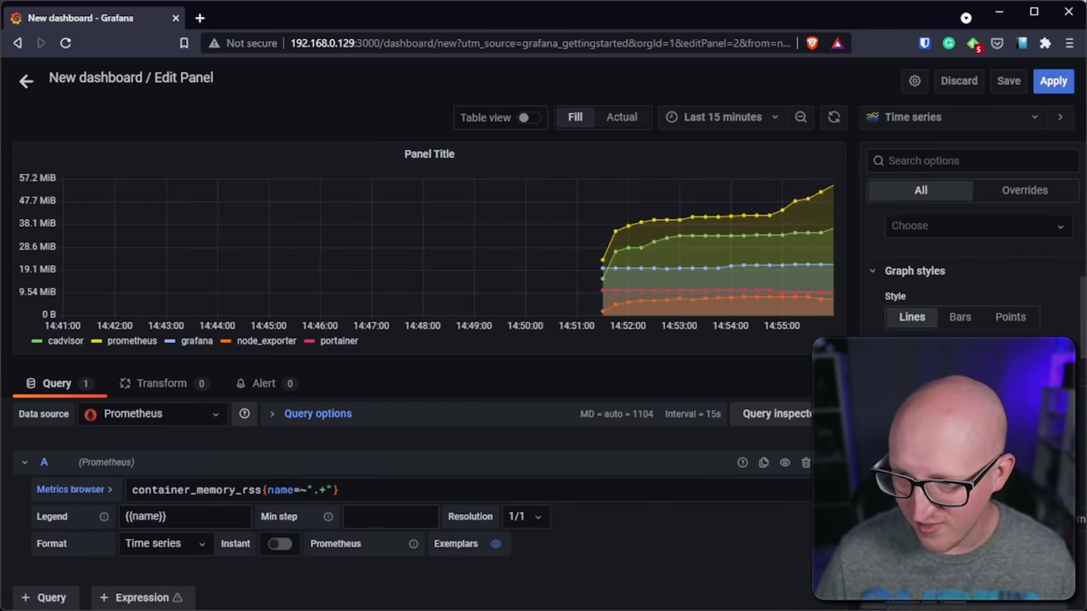
scroll(973, 254, down, 3)
key(Tab)
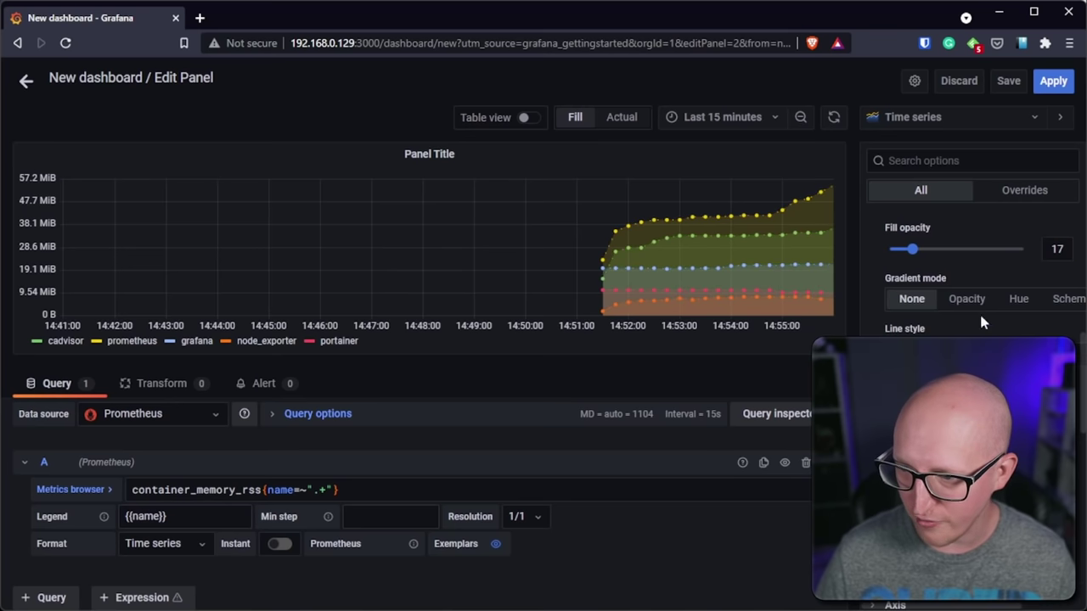
click(981, 306)
click(1002, 306)
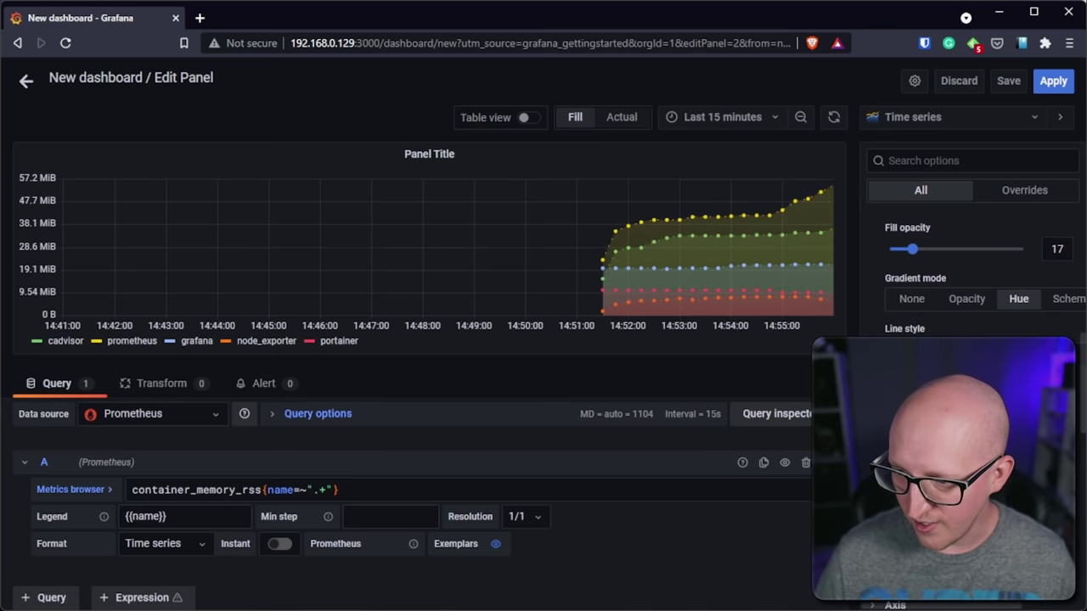
click(1002, 451)
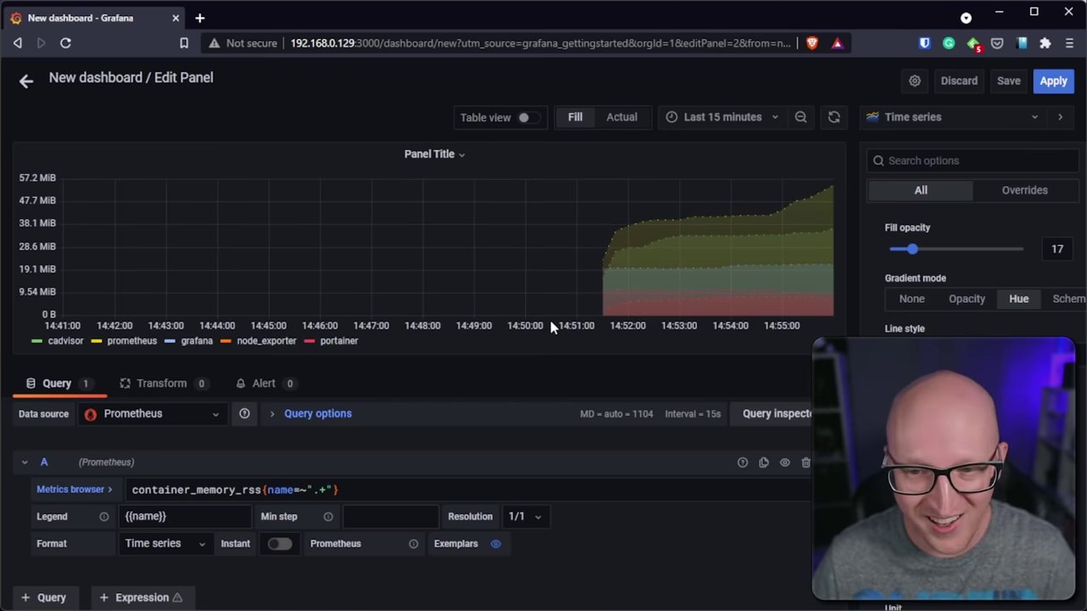
key(Escape)
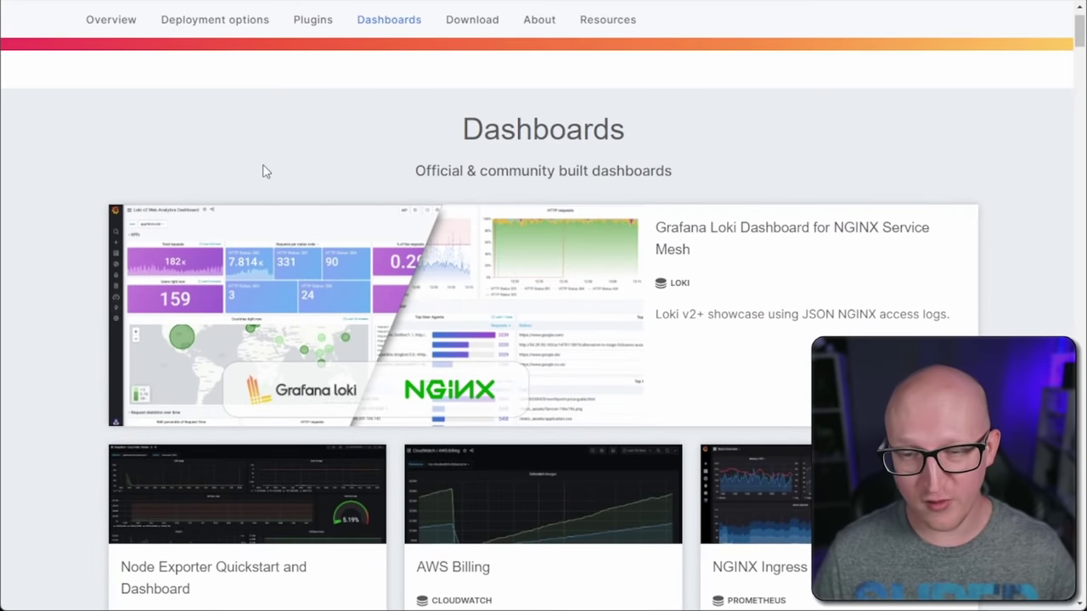
Filter grafana.com dashboards by the name 'node exporter' and browse the results
scroll(296, 242, down, 5)
scroll(304, 235, up, 3)
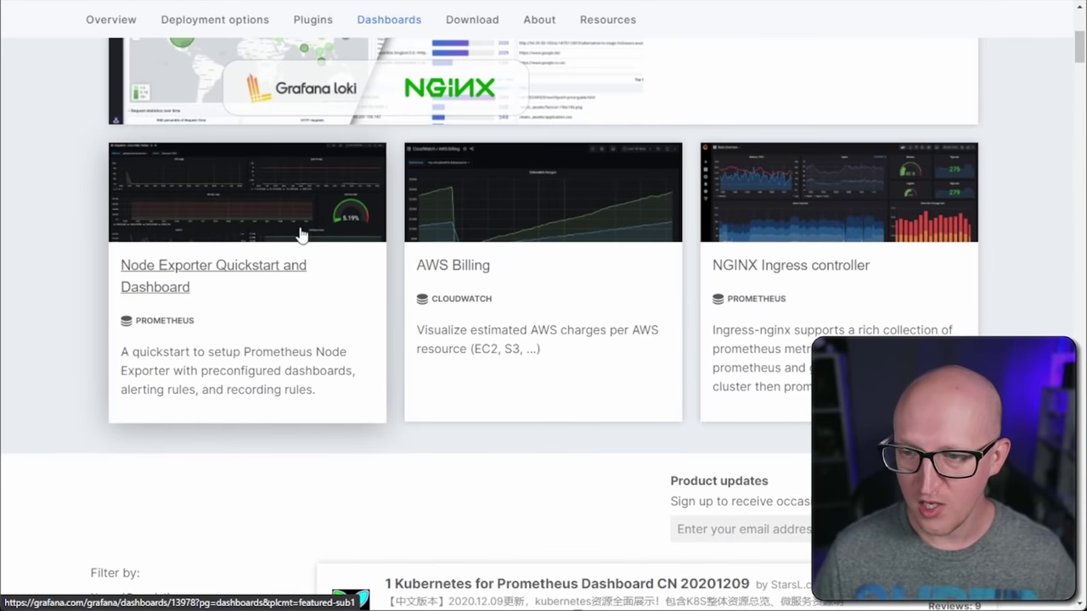
scroll(303, 238, up, 1)
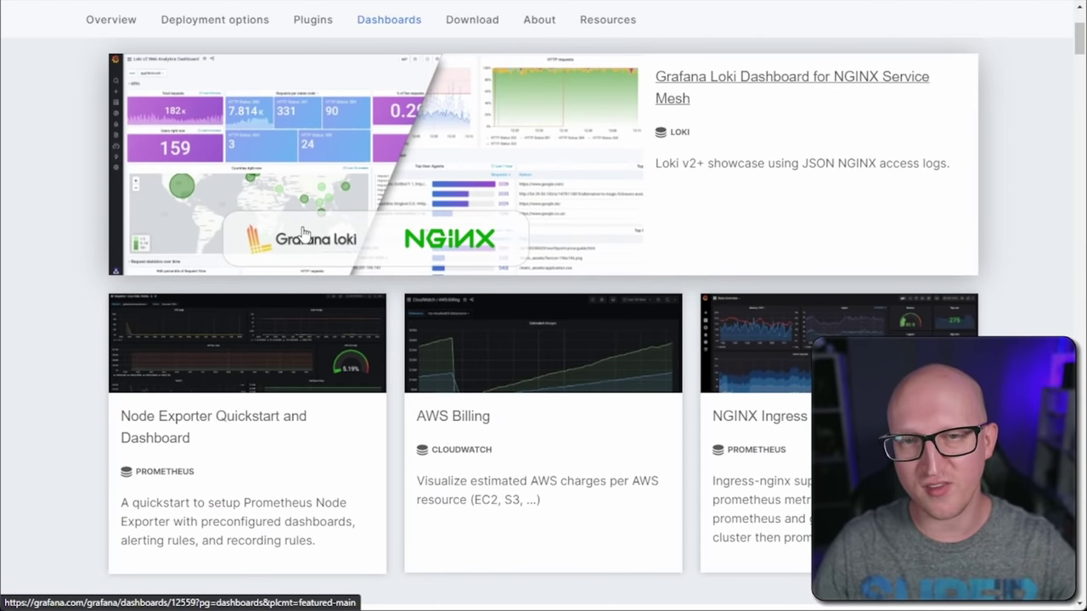
scroll(303, 233, down, 5)
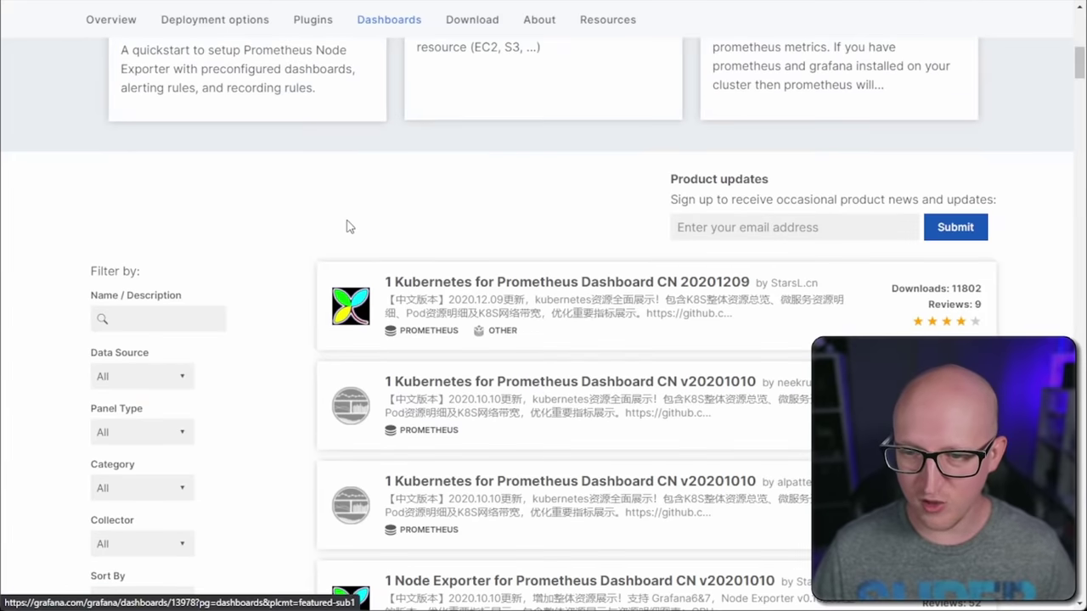
click(202, 319)
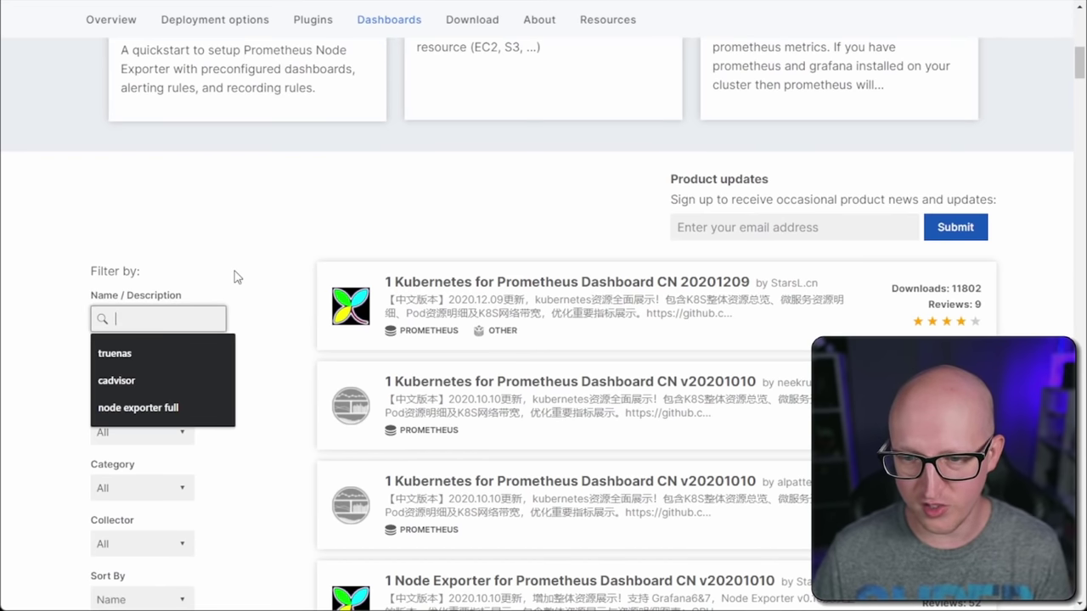
text(node exporter)
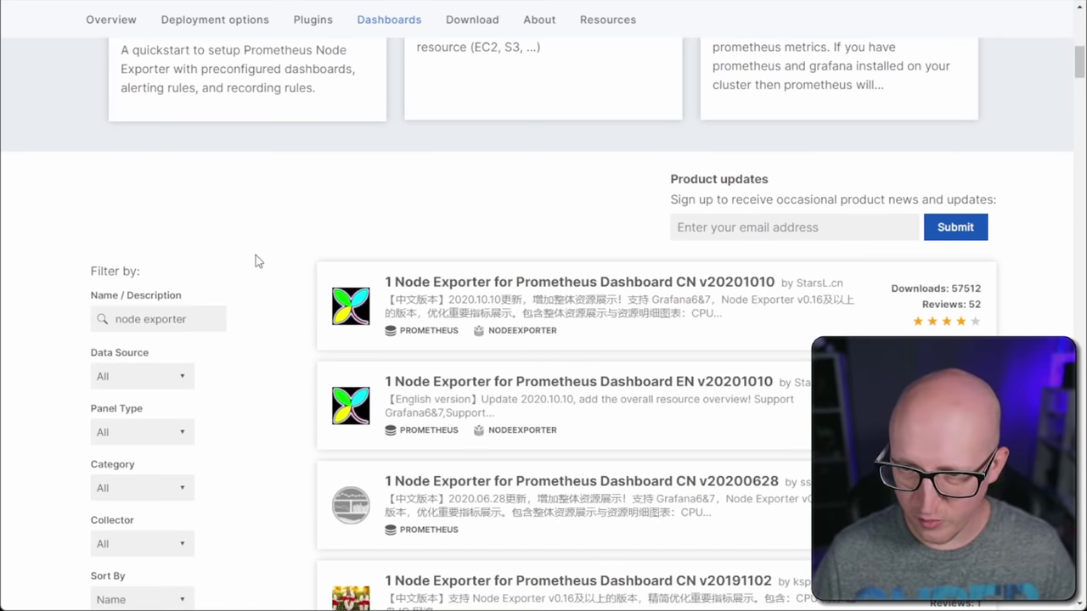
scroll(504, 274, down, 7)
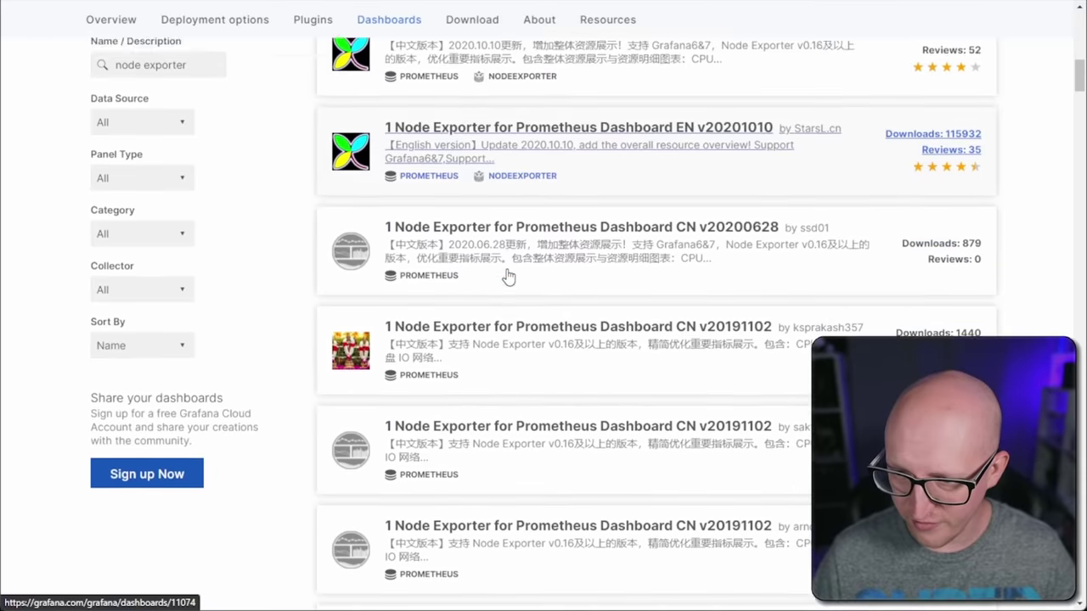
scroll(476, 212, down, 2)
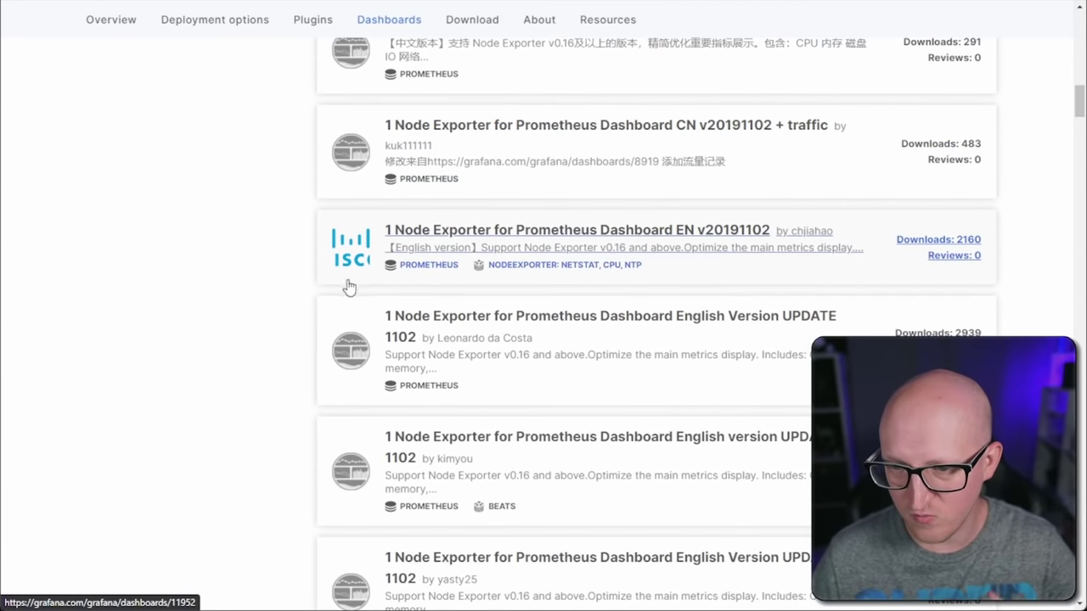
scroll(450, 314, down, 6)
scroll(454, 307, up, 20)
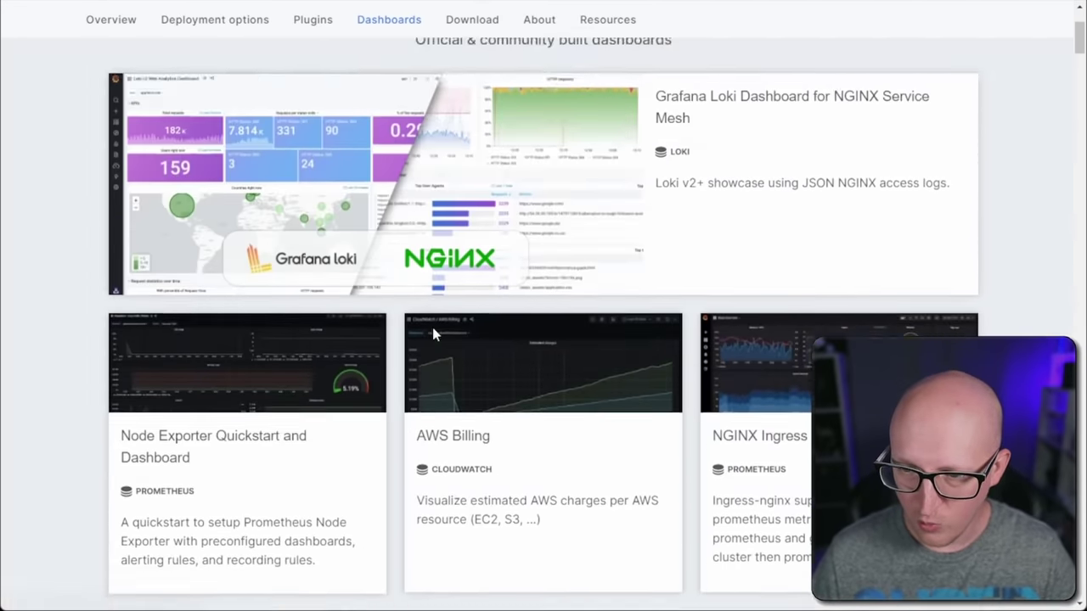
scroll(437, 323, down, 6)
scroll(257, 371, up, 1)
Refine the search to 'node exporter full' and open the Node Exporter Full dashboard page (ID 1860)
click(193, 385)
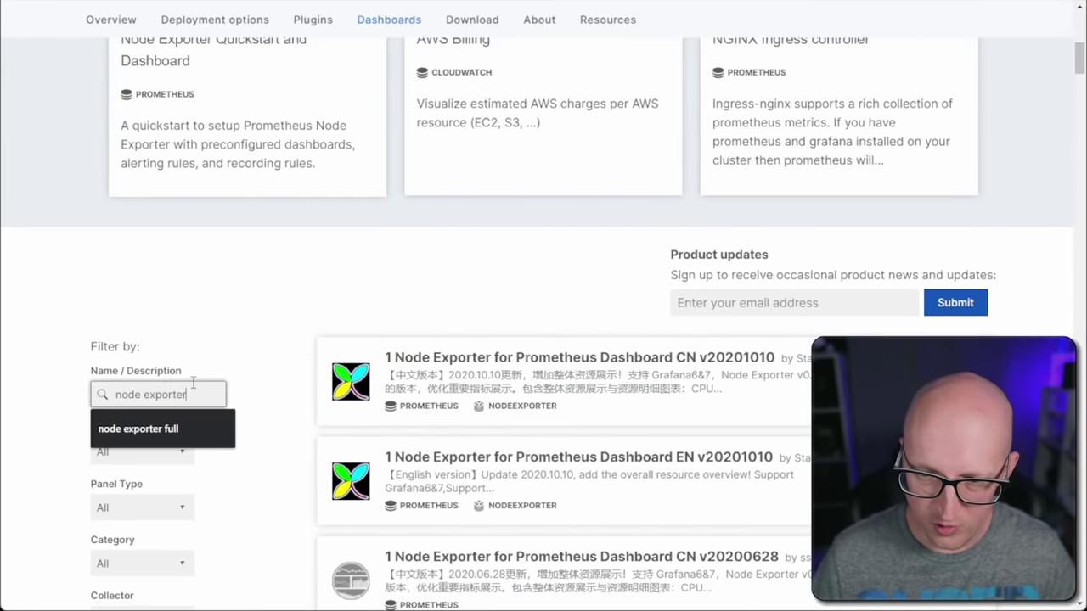
text(full)
scroll(377, 281, down, 3)
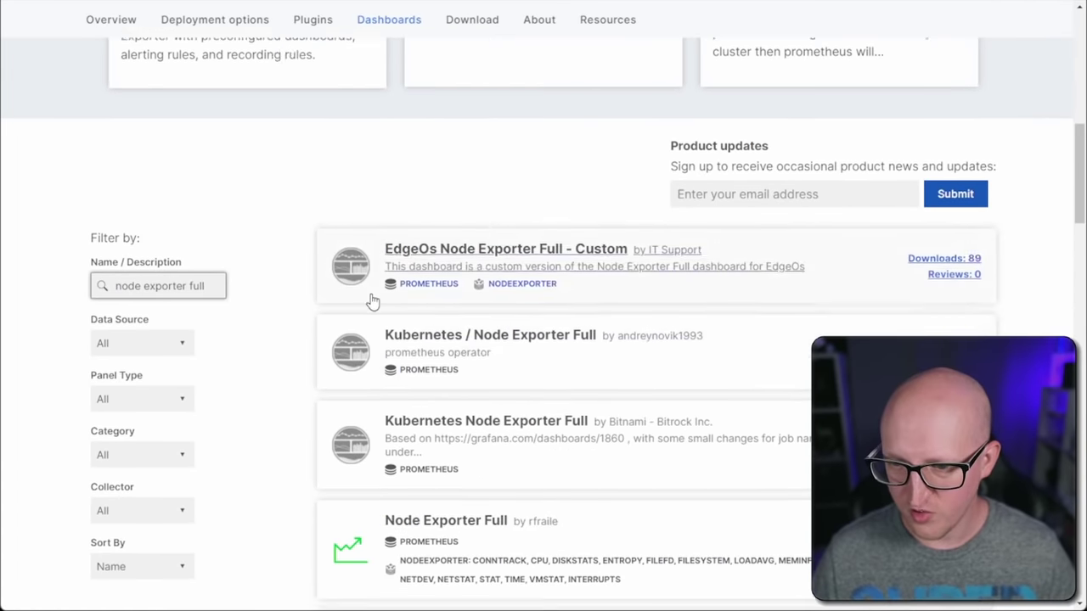
scroll(377, 293, down, 1)
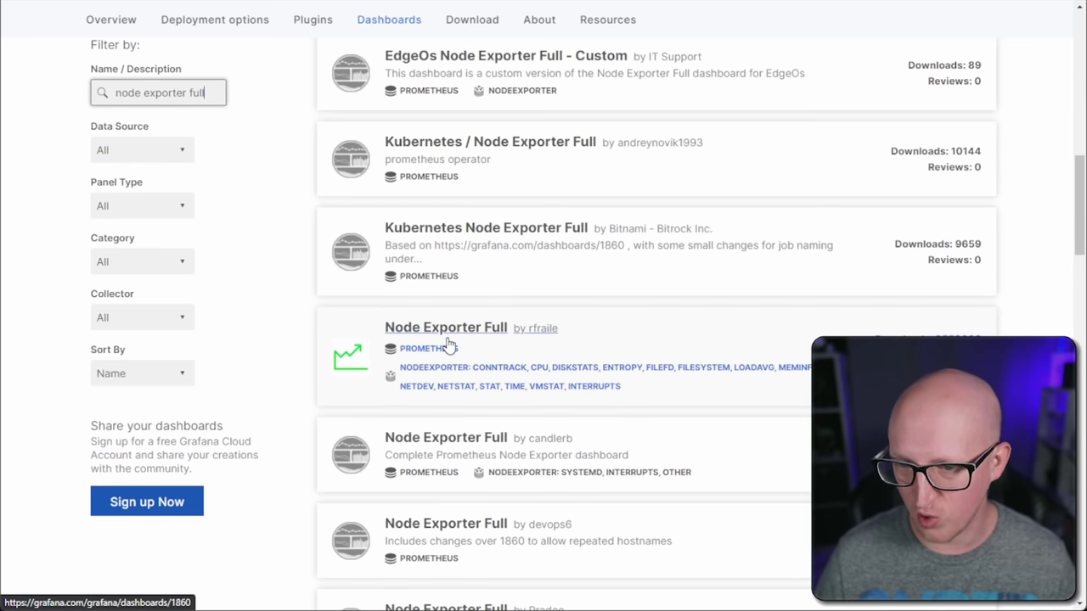
scroll(449, 344, down, 2)
click(431, 182)
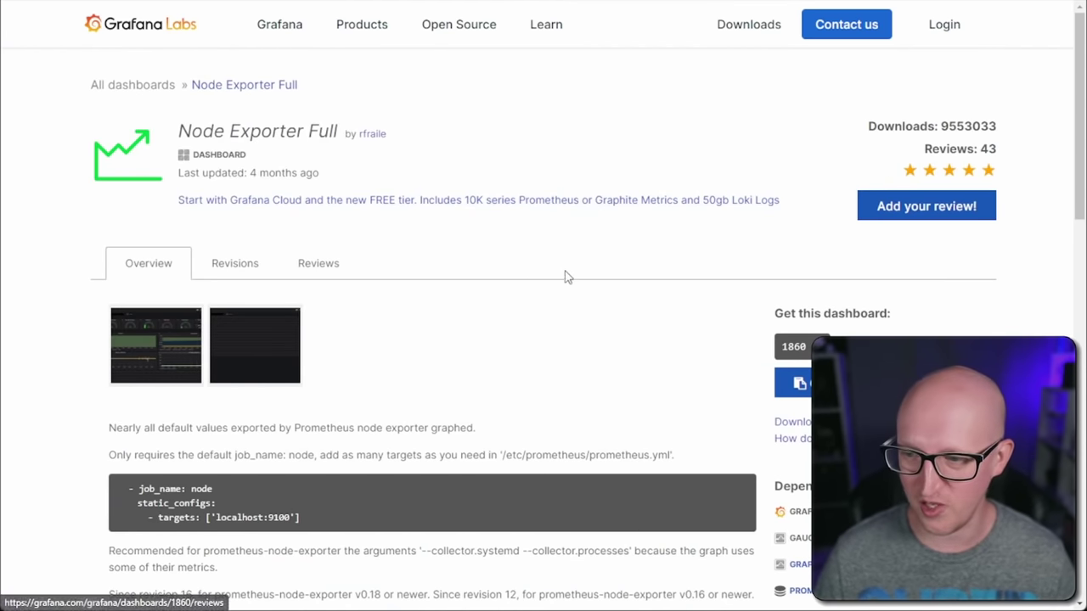
scroll(567, 272, down, 1)
scroll(771, 262, down, 2)
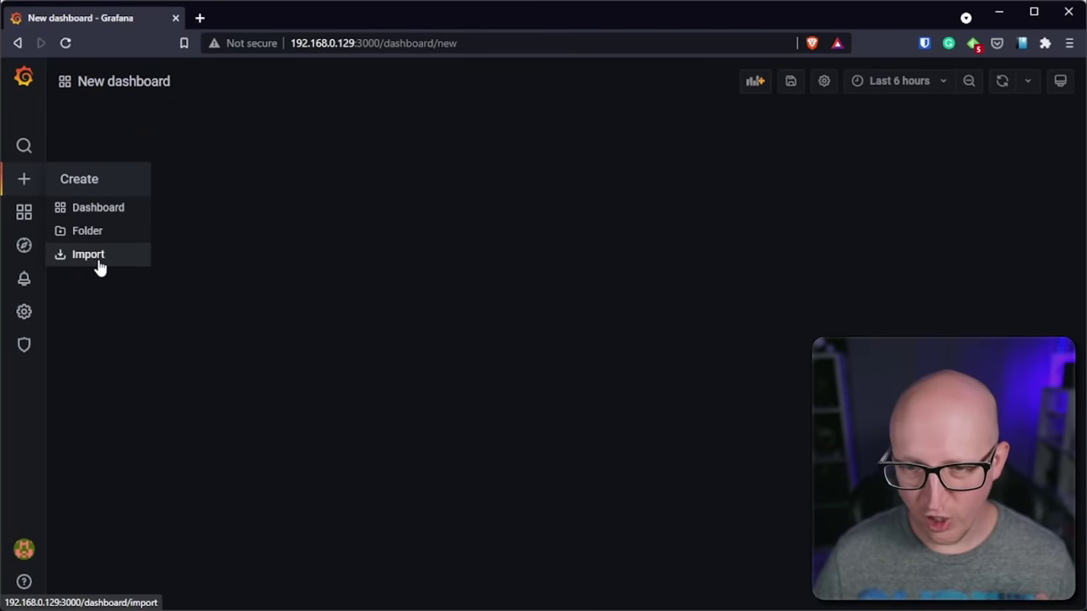
On Grafana's import page, paste dashboard ID 1860 and load it from grafana.com
click(88, 255)
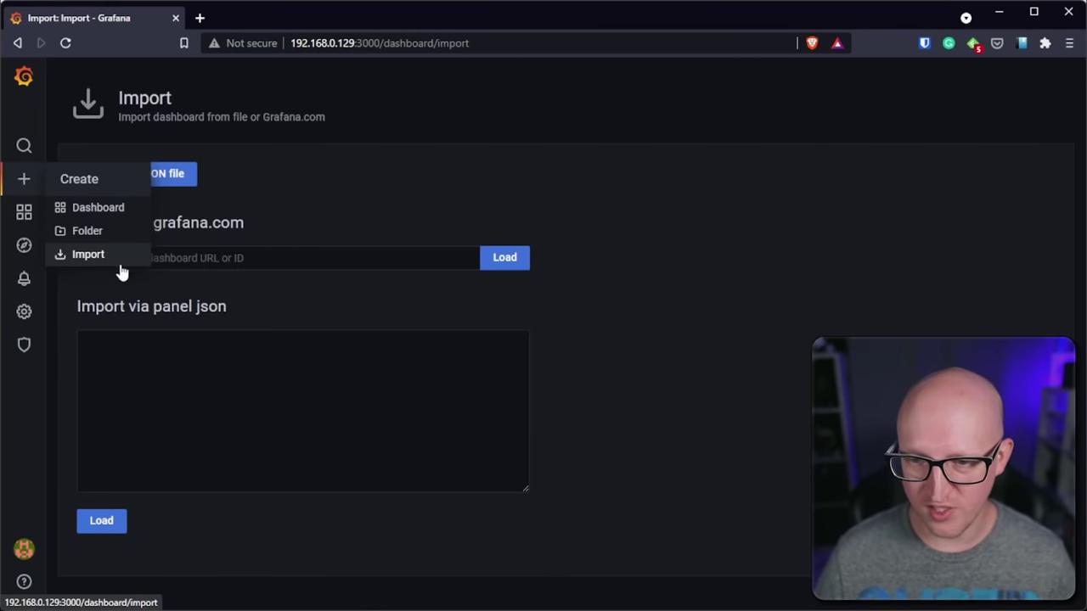
click(259, 258)
text(1860)
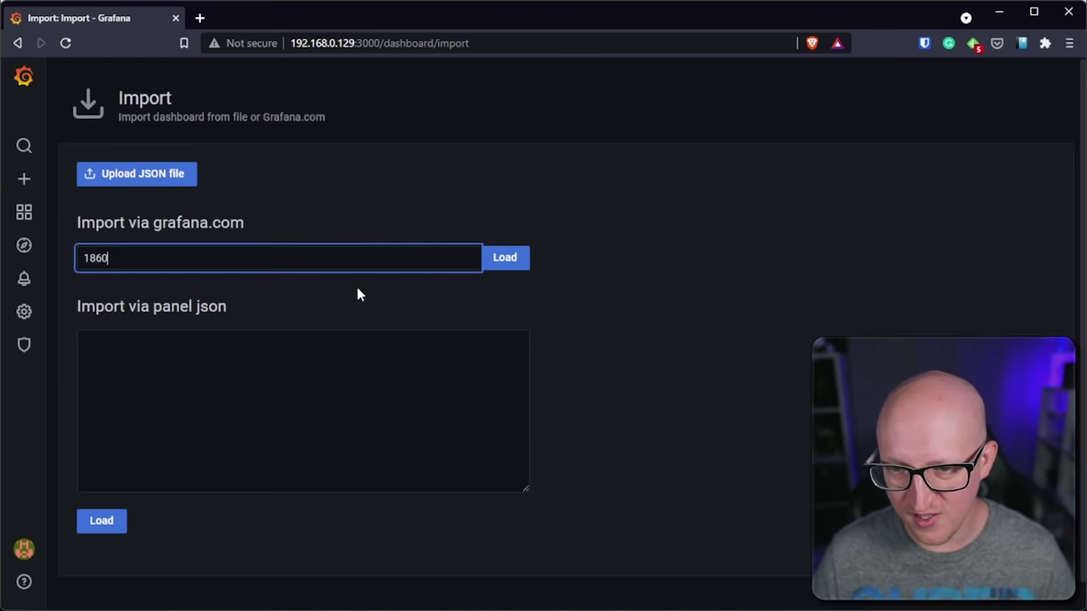
click(505, 272)
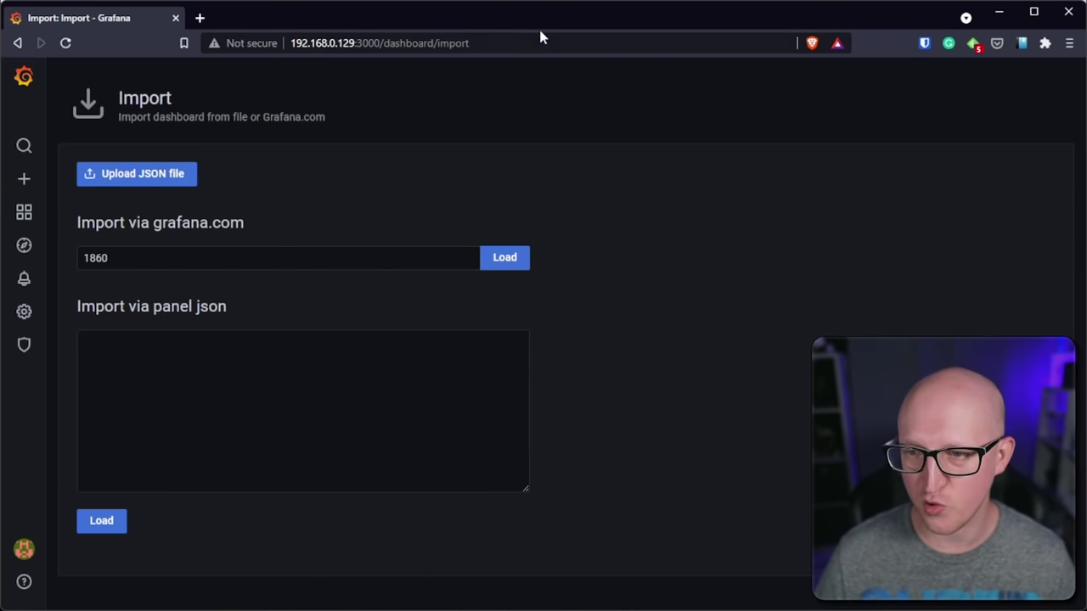
click(506, 262)
scroll(535, 267, down, 1)
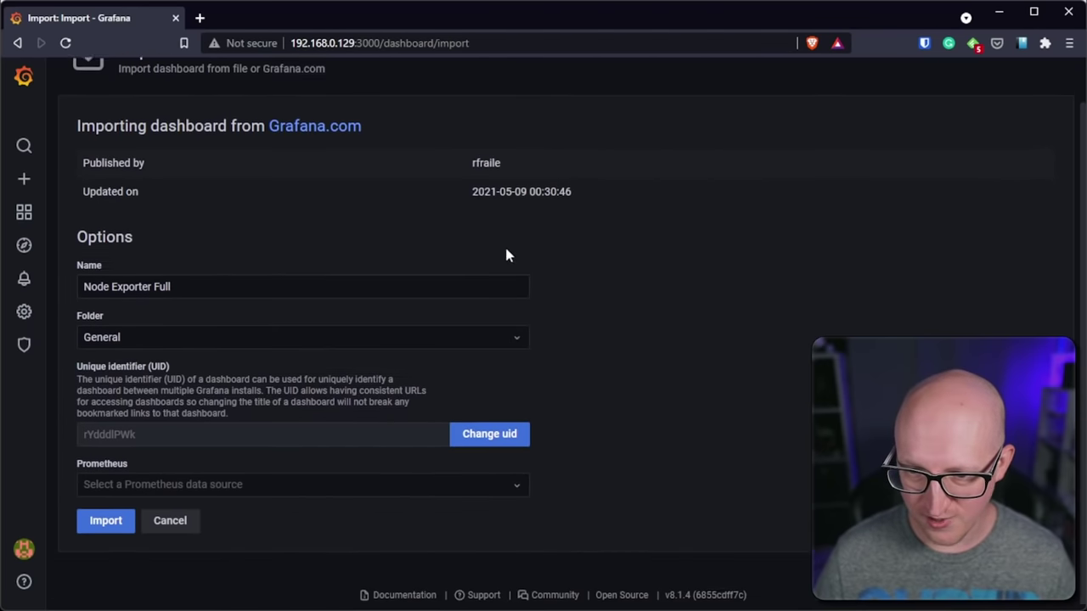
Select Prometheus (default) as the data source and import Node Exporter Full
click(113, 516)
click(238, 480)
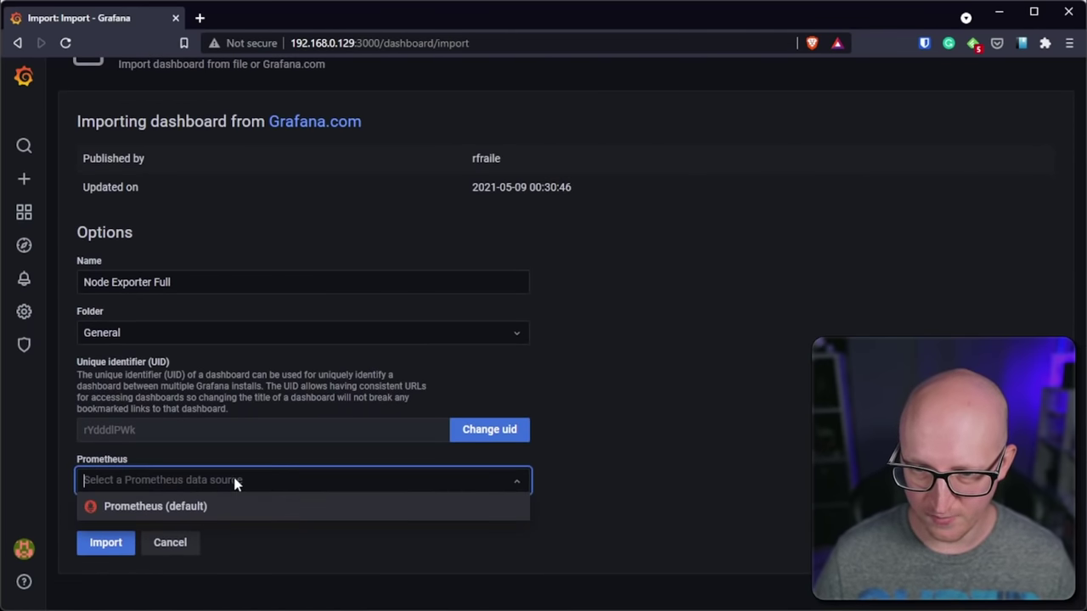
click(128, 509)
click(110, 519)
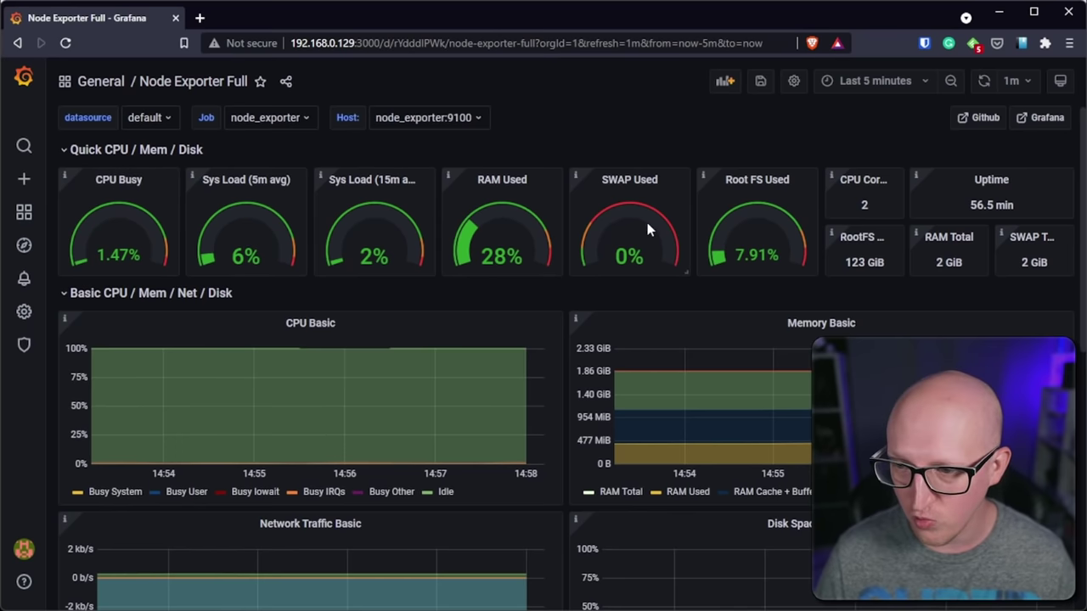
Expand the Network Traffic row of Node Exporter Full and review its graphs
scroll(684, 224, down, 2)
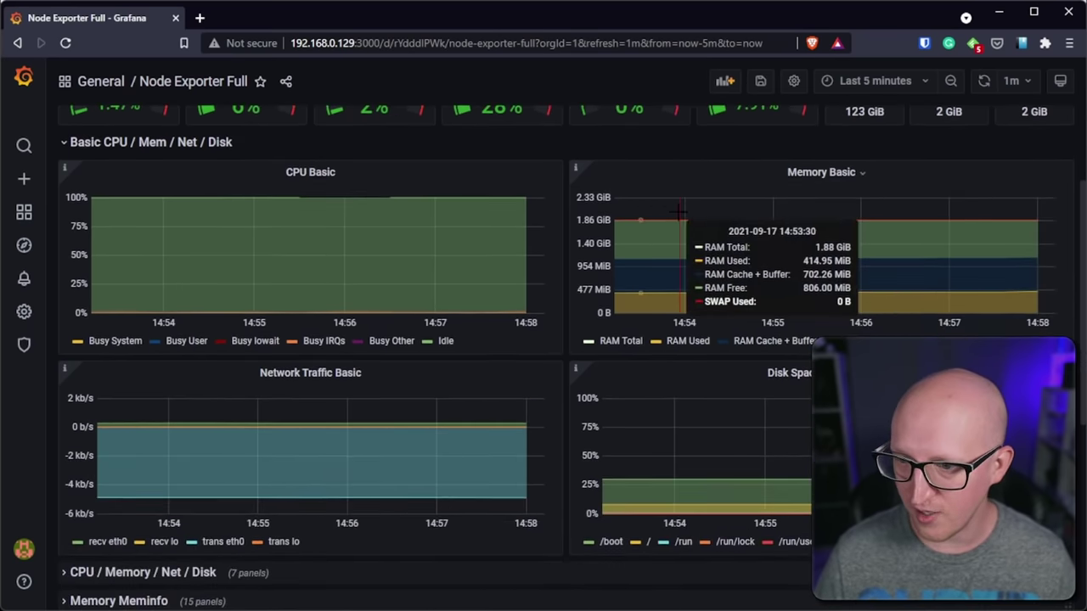
scroll(739, 238, up, 2)
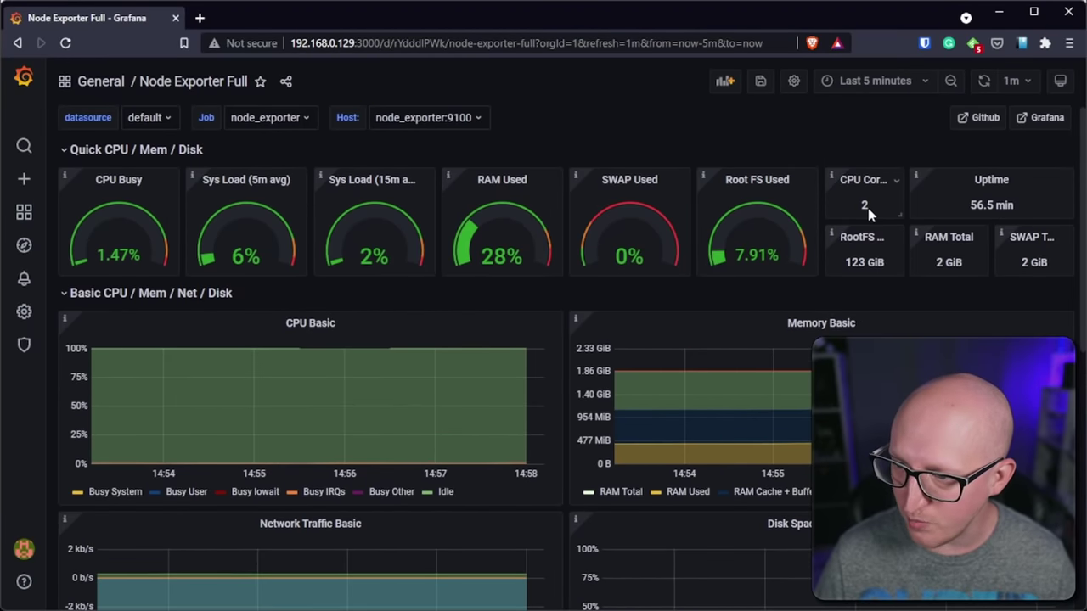
scroll(868, 221, down, 4)
scroll(883, 255, up, 1)
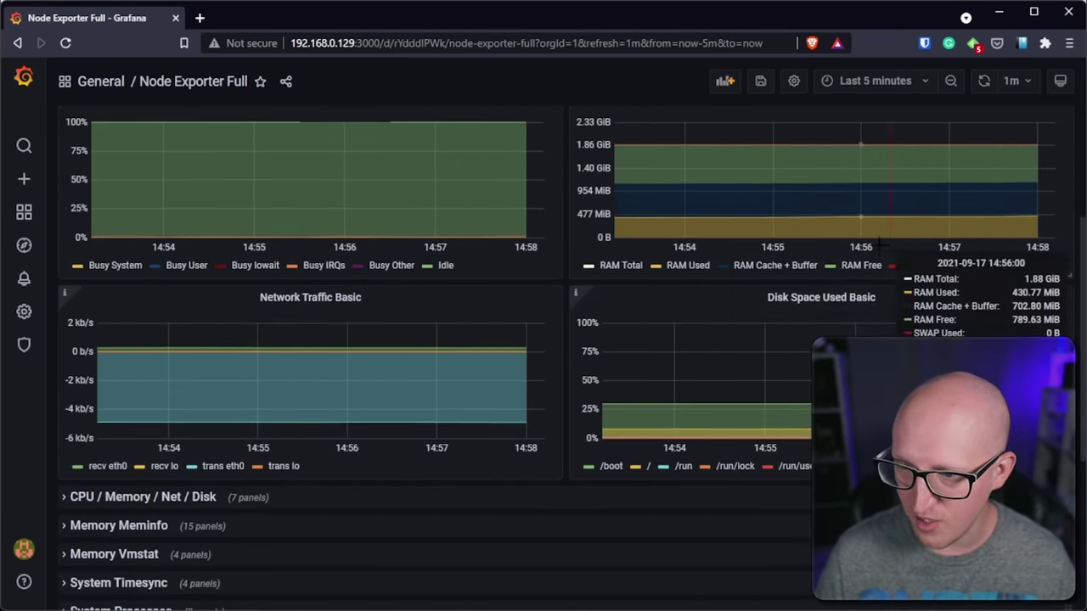
scroll(475, 238, up, 1)
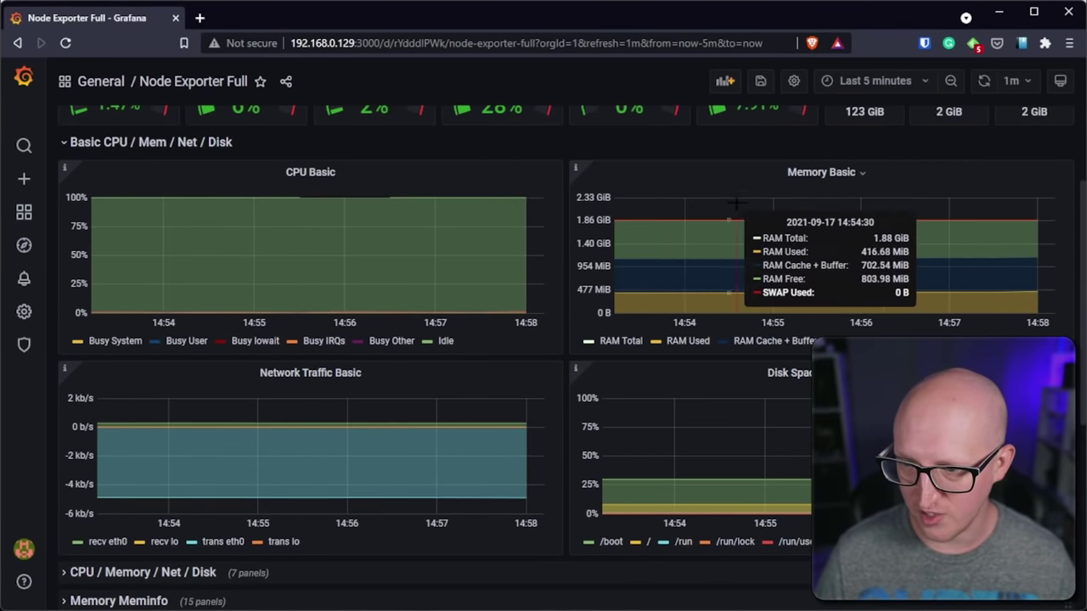
scroll(383, 259, down, 5)
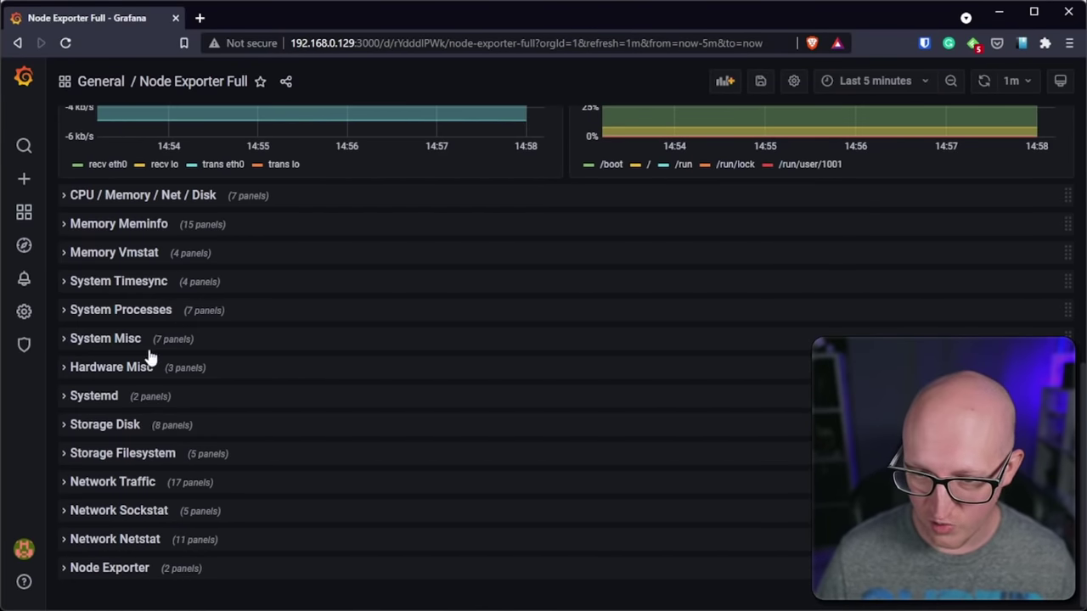
click(67, 483)
scroll(299, 365, down, 4)
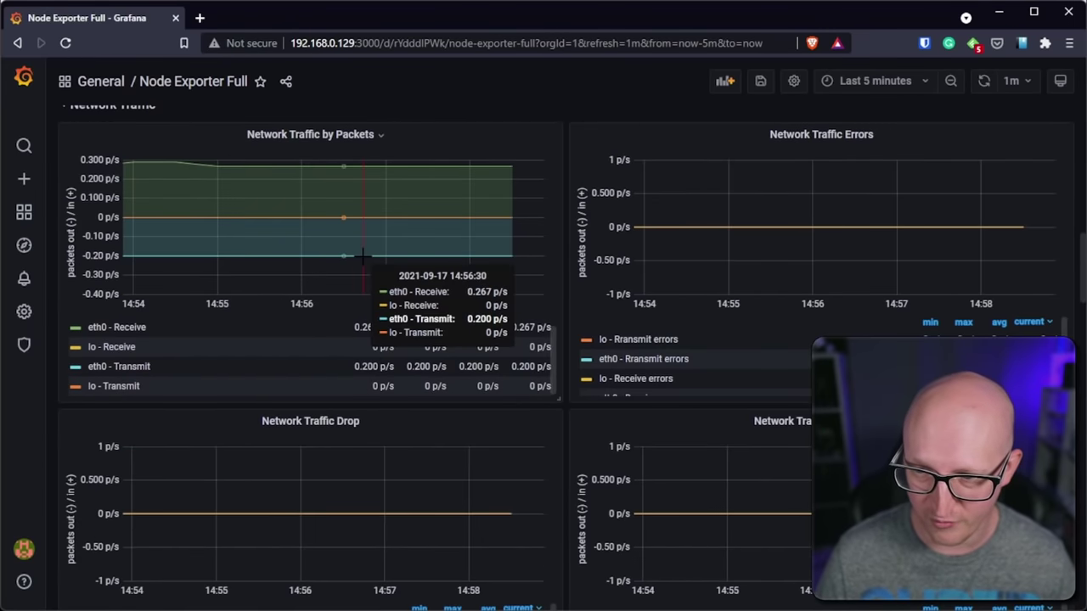
scroll(365, 255, down, 2)
scroll(366, 254, down, 3)
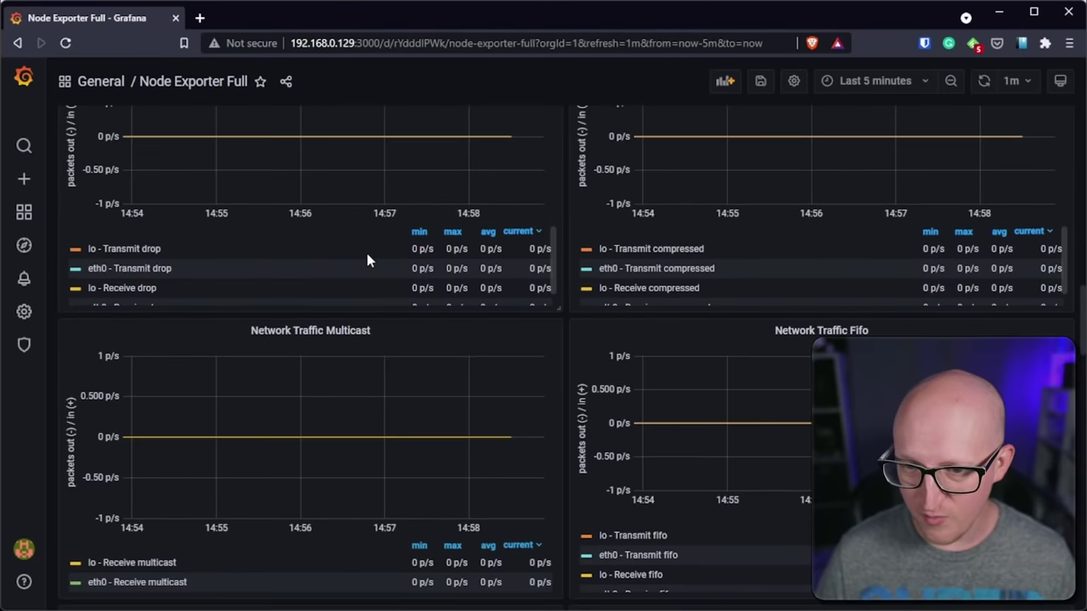
scroll(357, 289, up, 2)
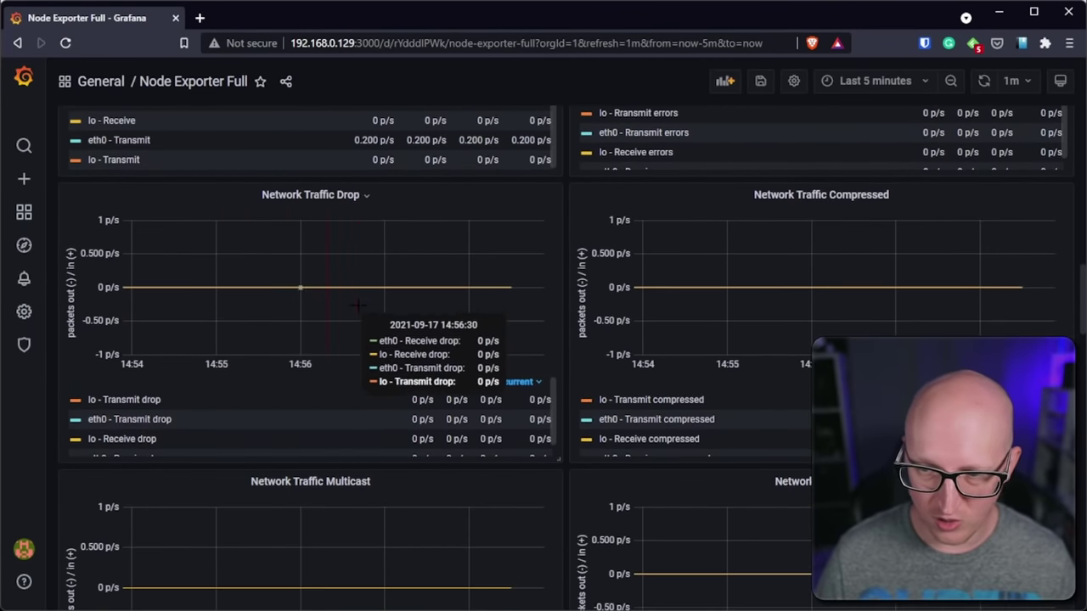
scroll(361, 288, down, 2)
scroll(416, 292, down, 1)
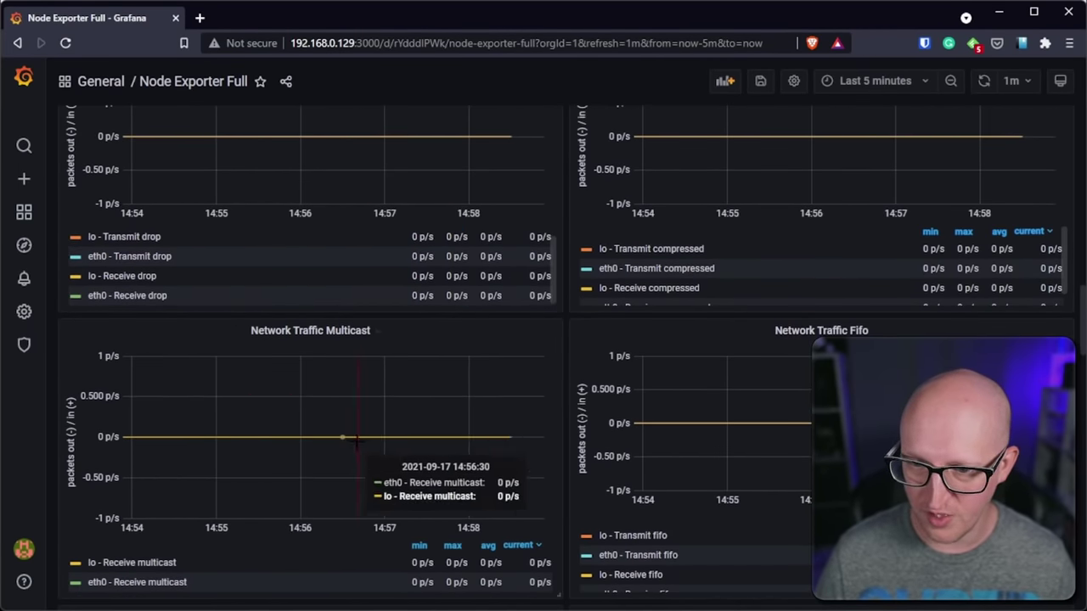
scroll(416, 393, up, 5)
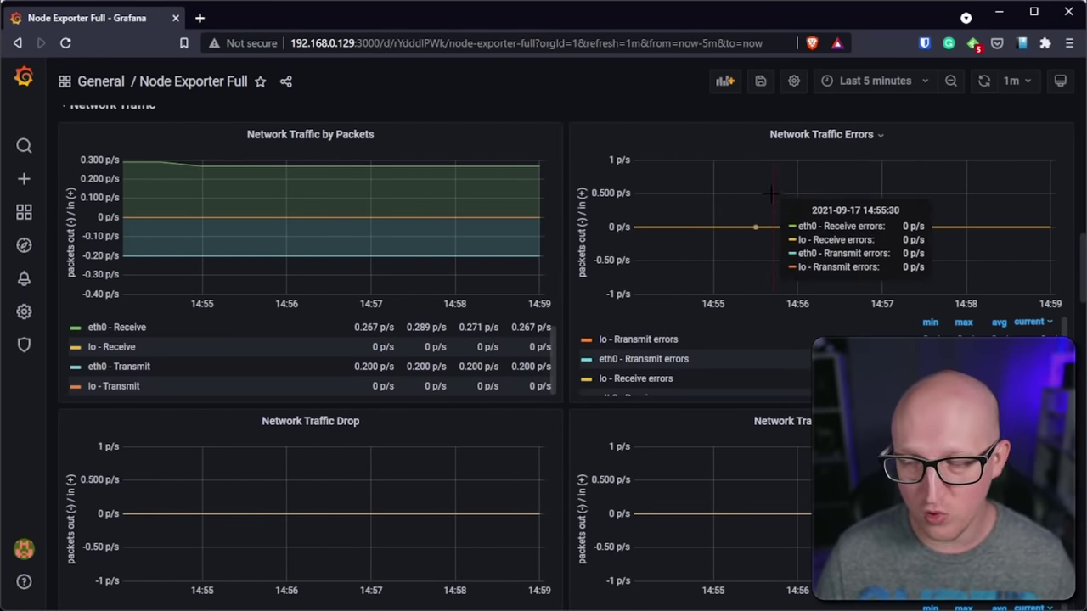
scroll(170, 219, up, 1)
Collapse Network Traffic, then expand the Storage Disk row and scroll through its panels
click(70, 181)
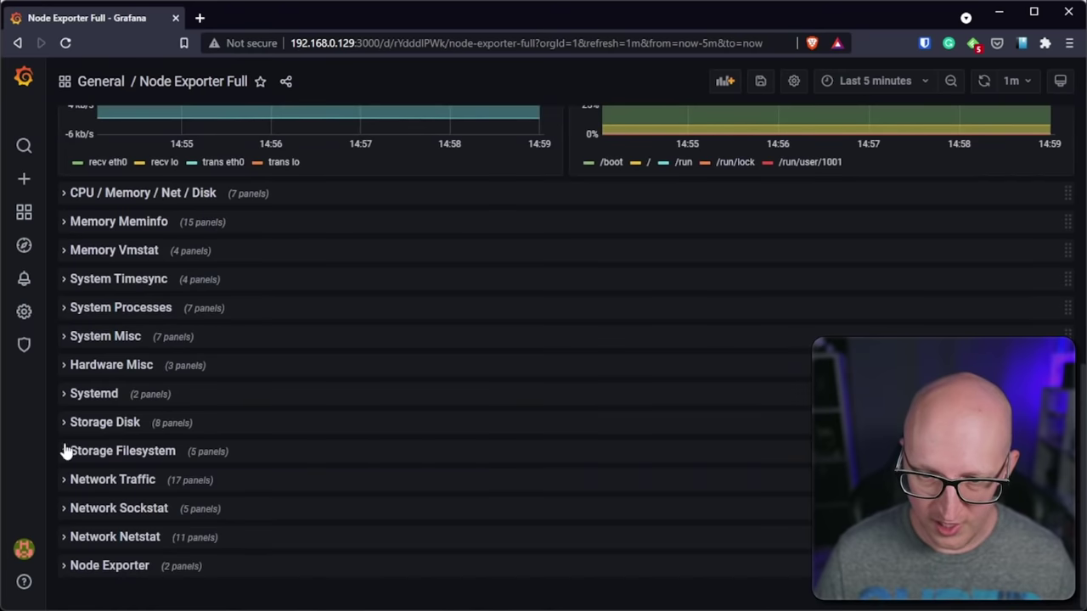
click(64, 424)
scroll(351, 396, down, 5)
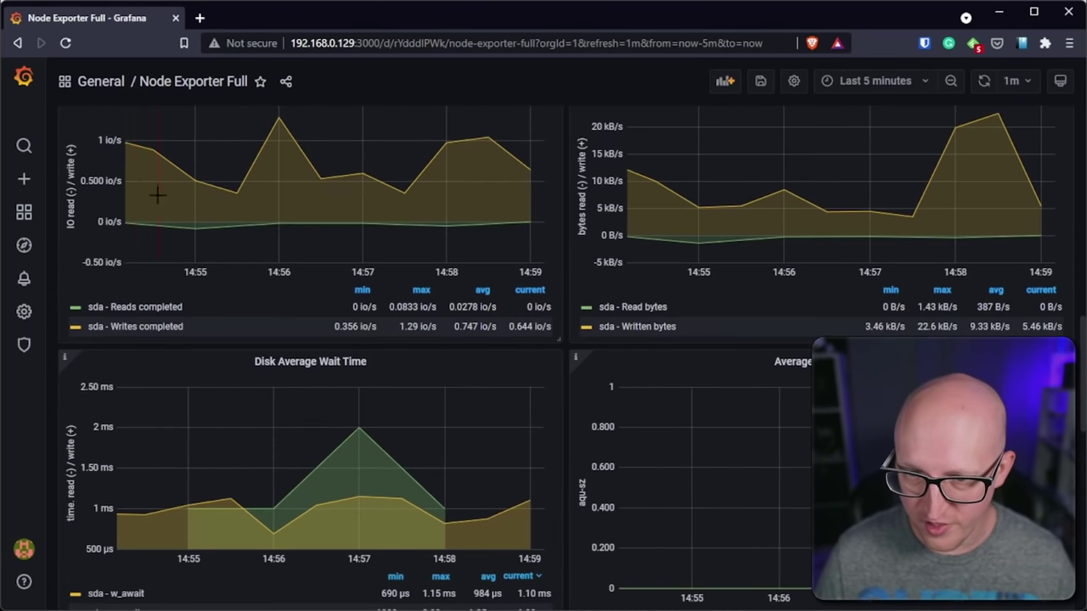
scroll(414, 276, down, 4)
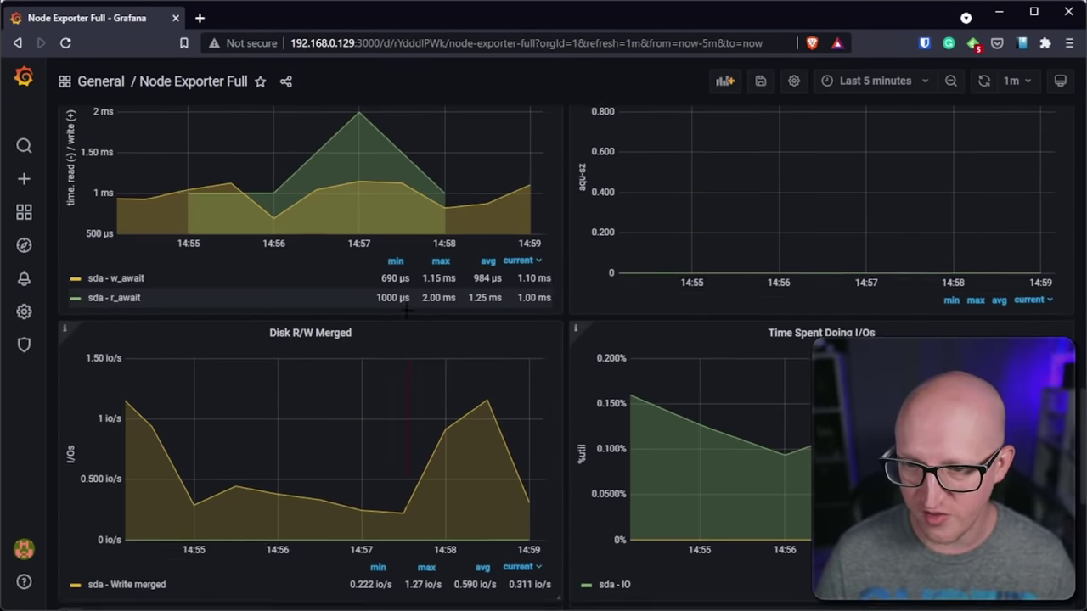
scroll(210, 265, up, 12)
scroll(210, 265, up, 3)
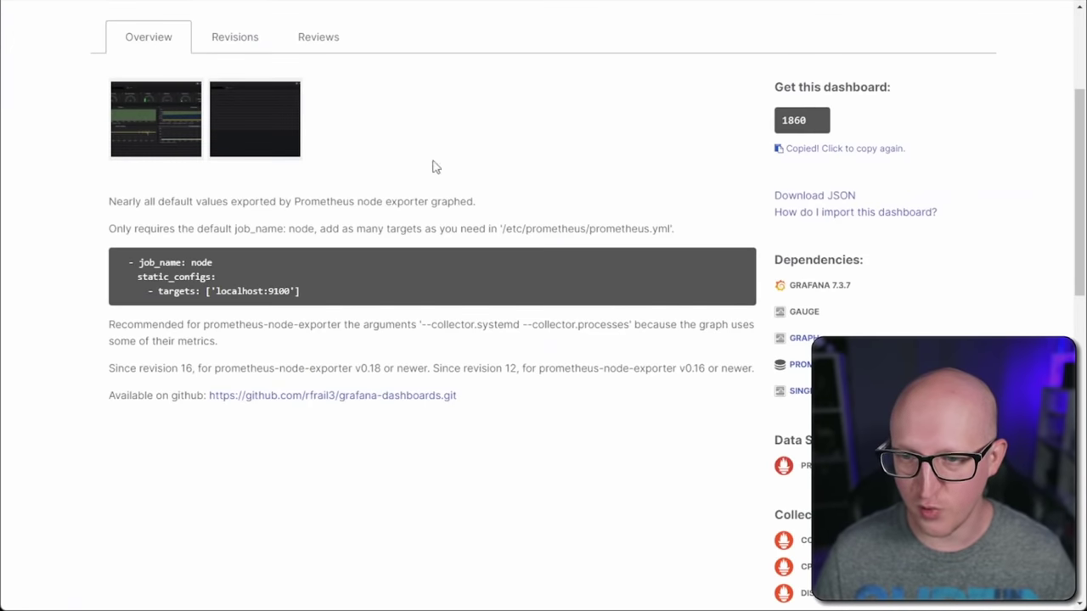
scroll(409, 247, up, 3)
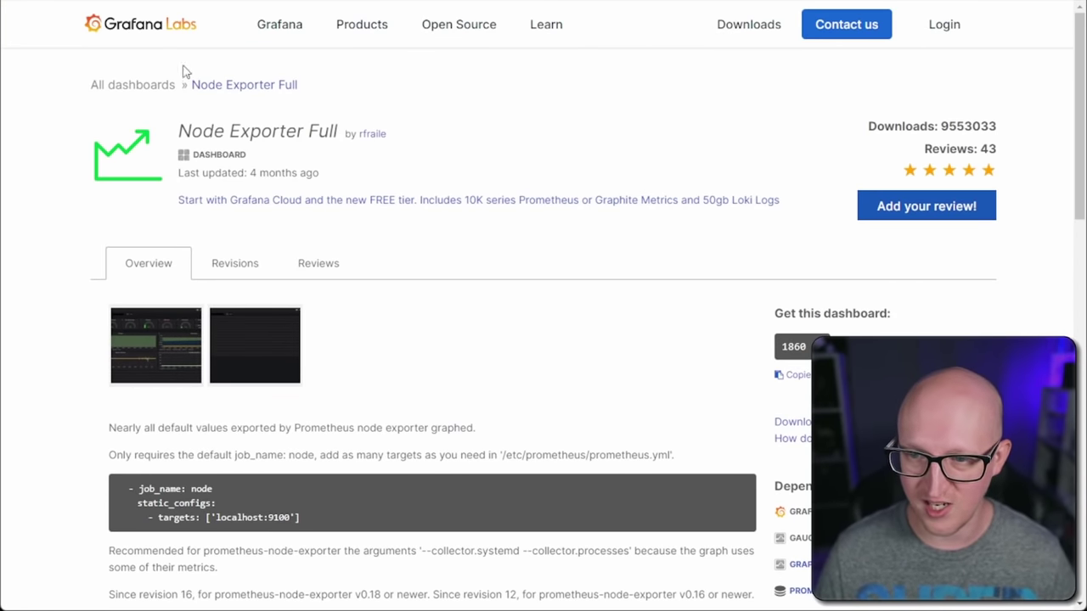
Back on the dashboard search, search for 'cadvisor' and open the Cadvisor exporter dashboard page
key(alt+Left)
scroll(288, 199, down, 3)
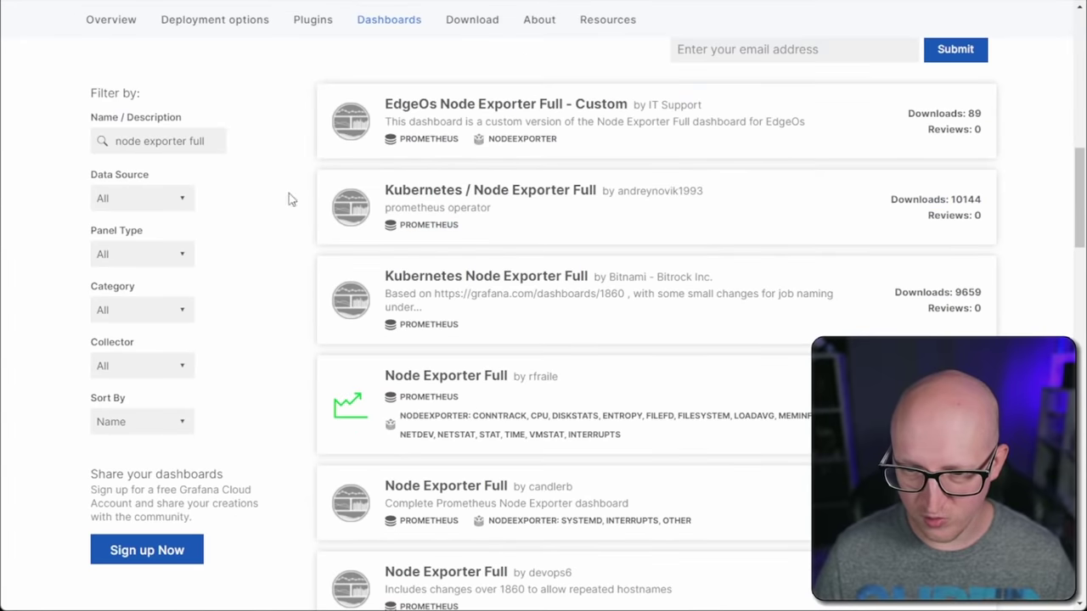
text(cadvisor)
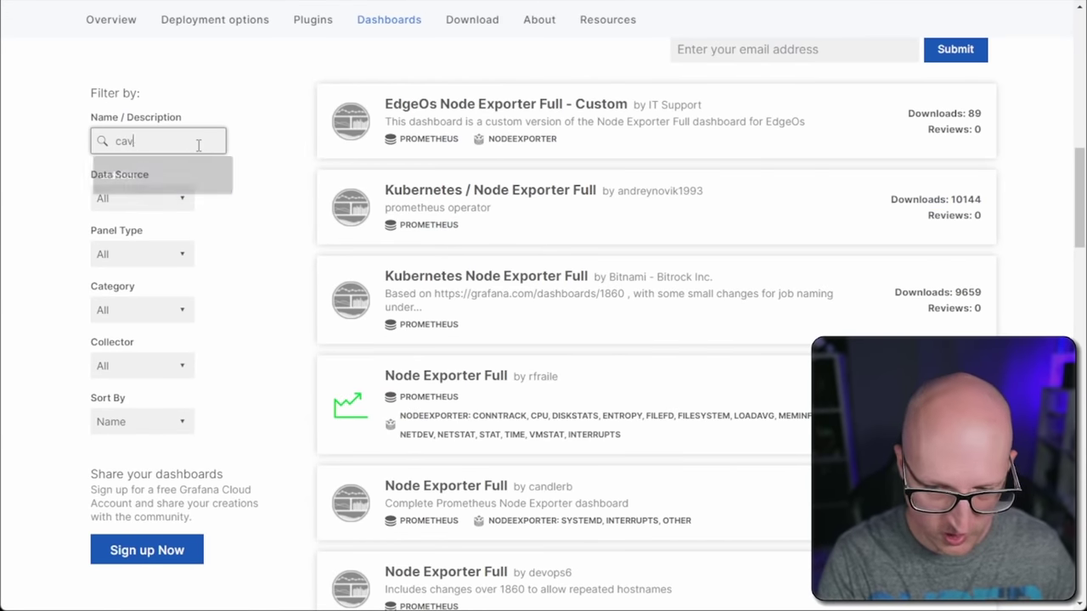
scroll(594, 270, down, 2)
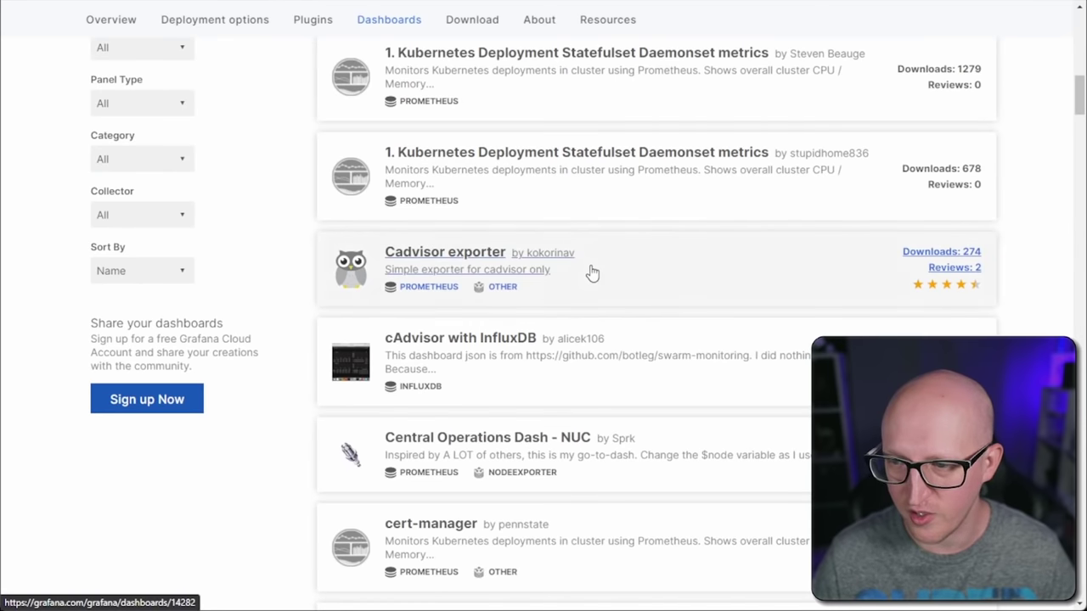
click(592, 273)
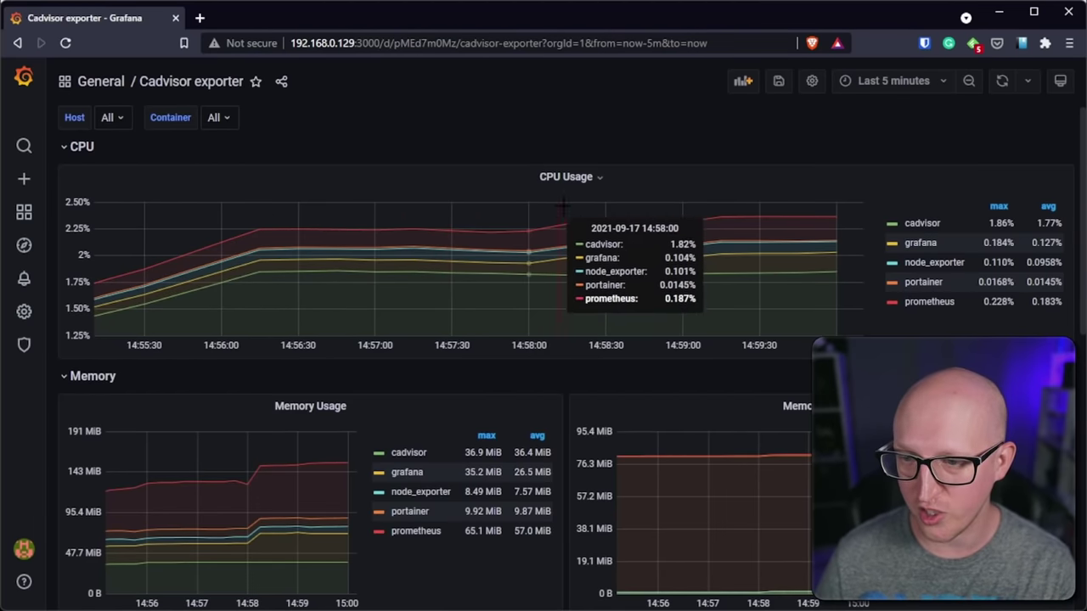
Edit the Cadvisor exporter's CPU Usage panel to view its container_cpu_usage_seconds_total query
scroll(903, 224, down, 2)
scroll(903, 223, up, 1)
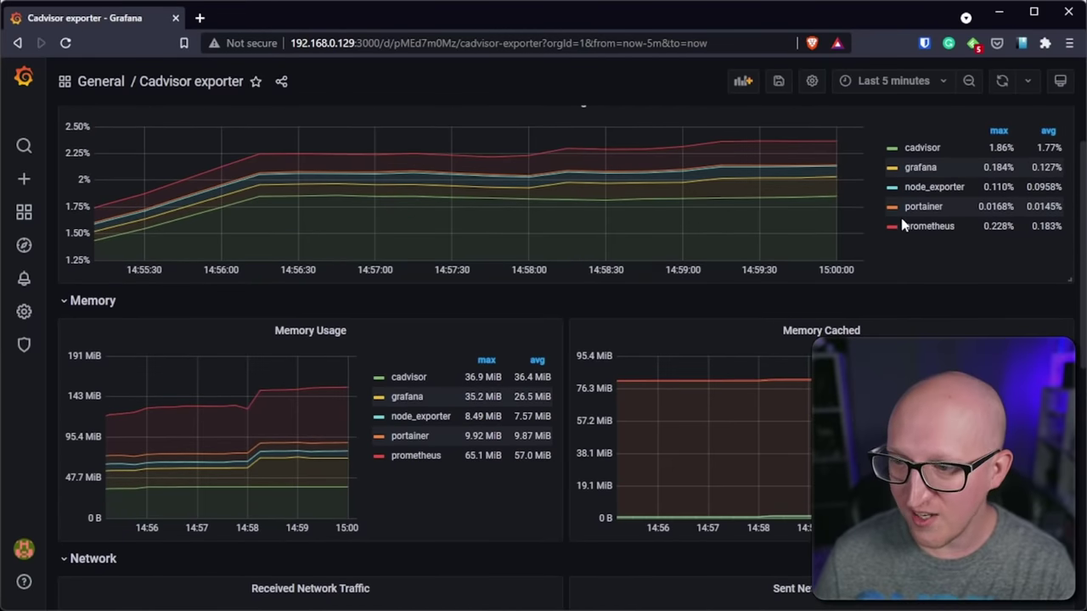
scroll(409, 266, down, 1)
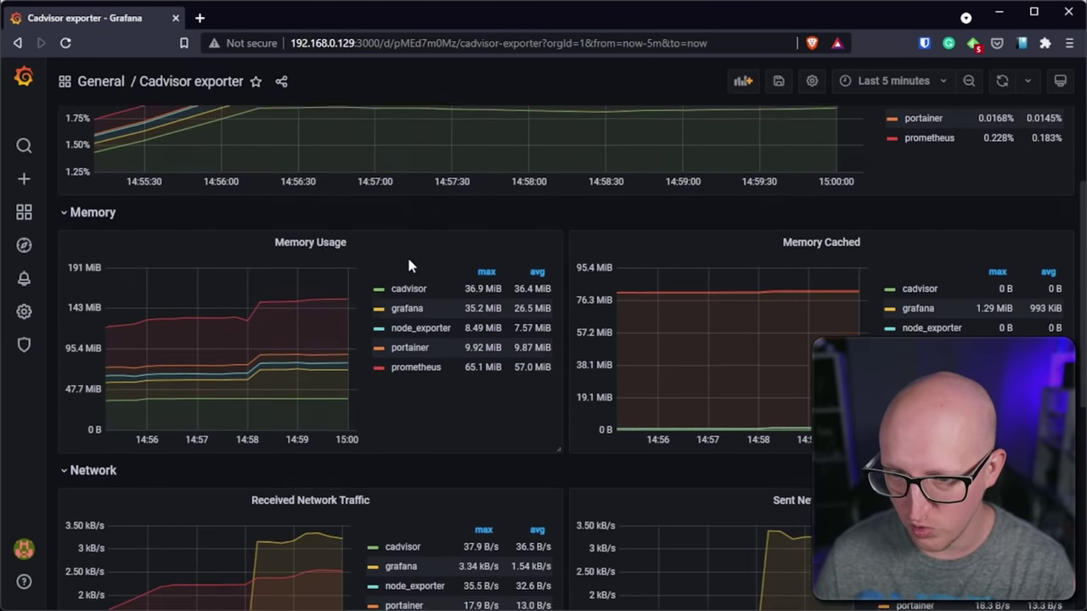
scroll(409, 265, down, 3)
scroll(469, 364, up, 4)
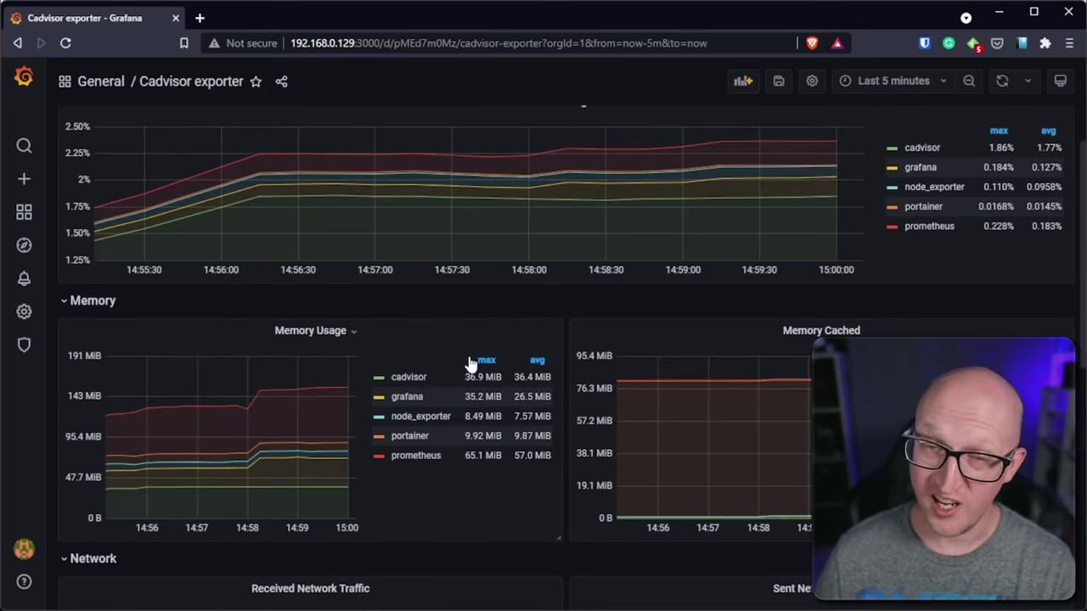
scroll(471, 364, up, 1)
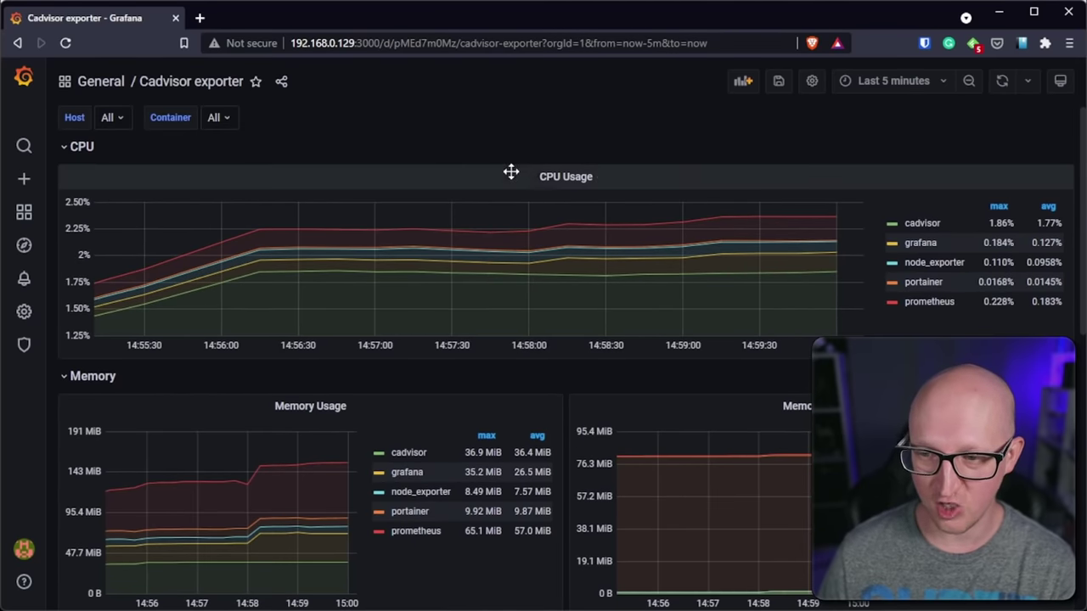
click(544, 177)
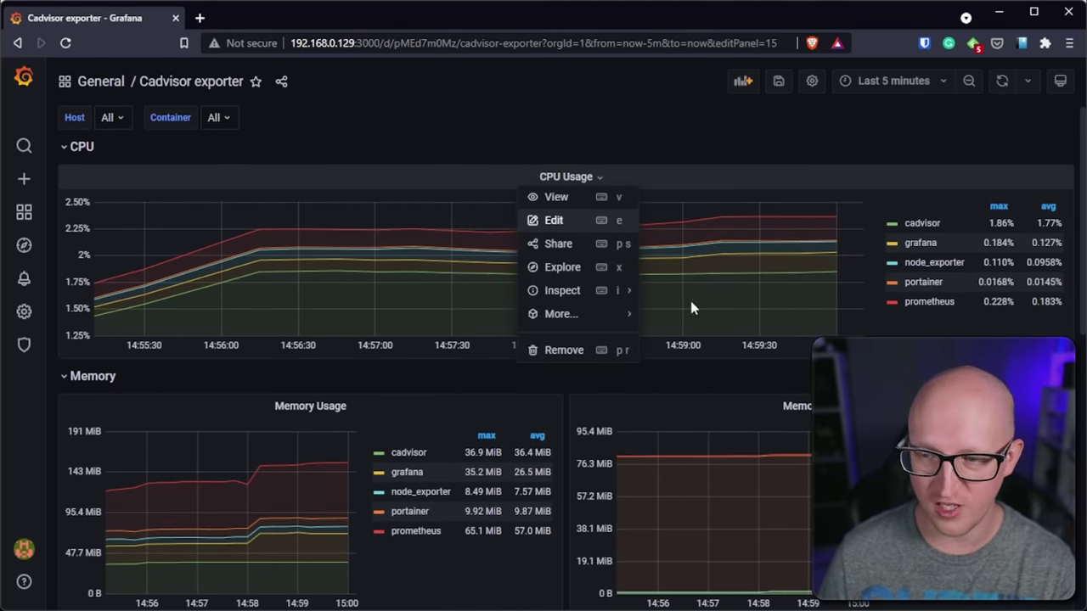
key(e)
scroll(917, 263, down, 3)
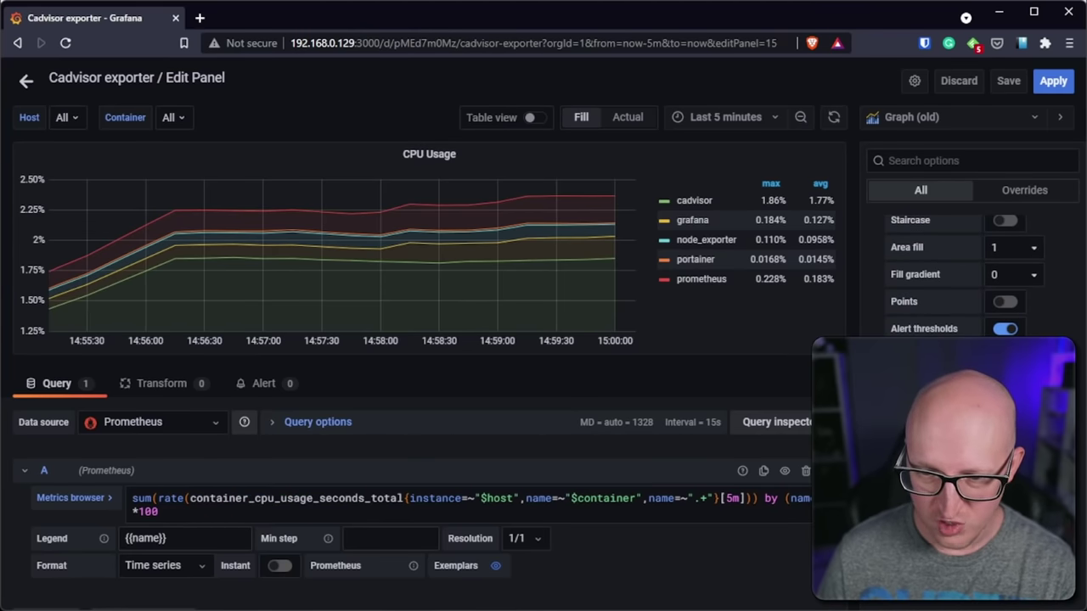